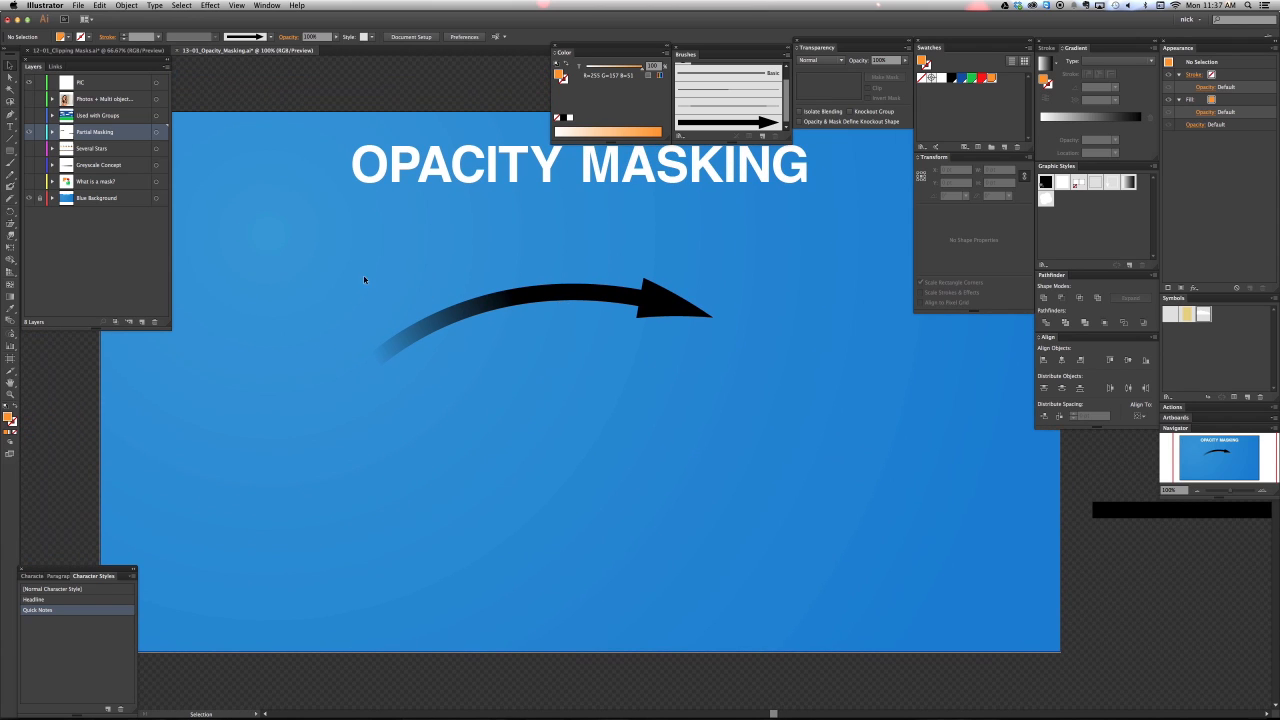
Release the arrow's opacity mask and delete the rotated gradient rectangle.
drag(528, 377, 528, 377)
key(super+f)
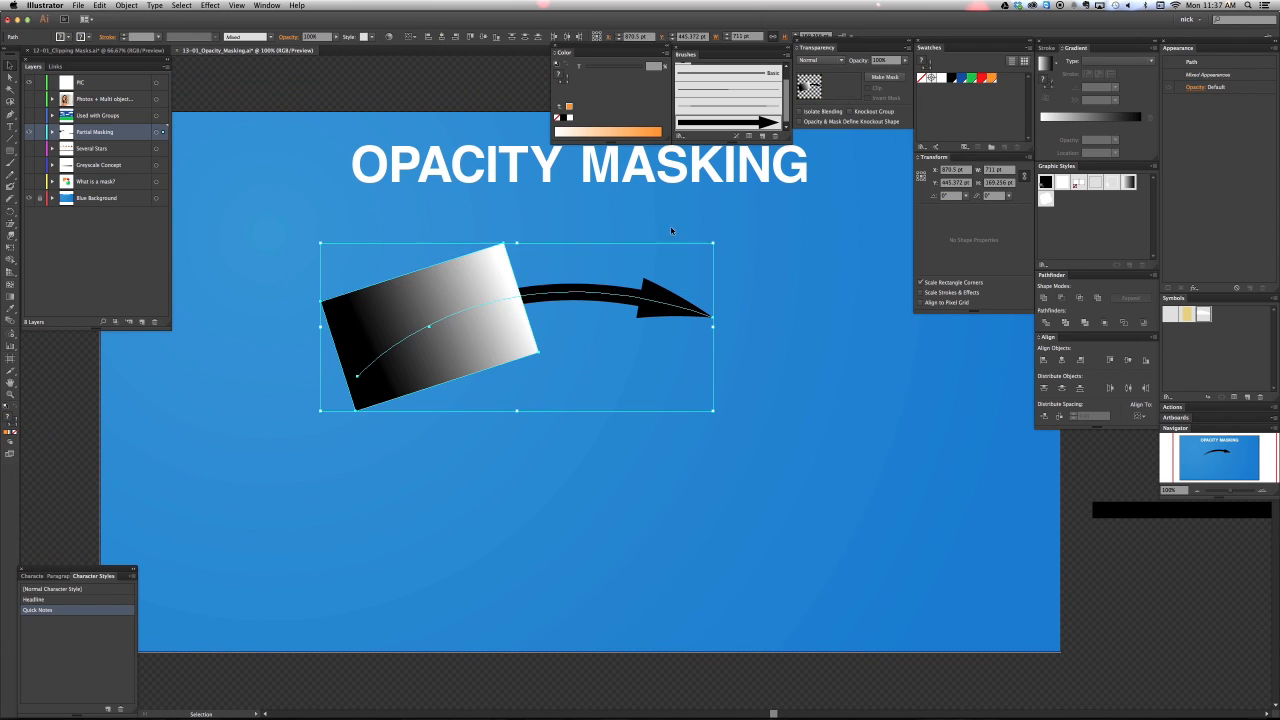
click(386, 311)
key(Delete)
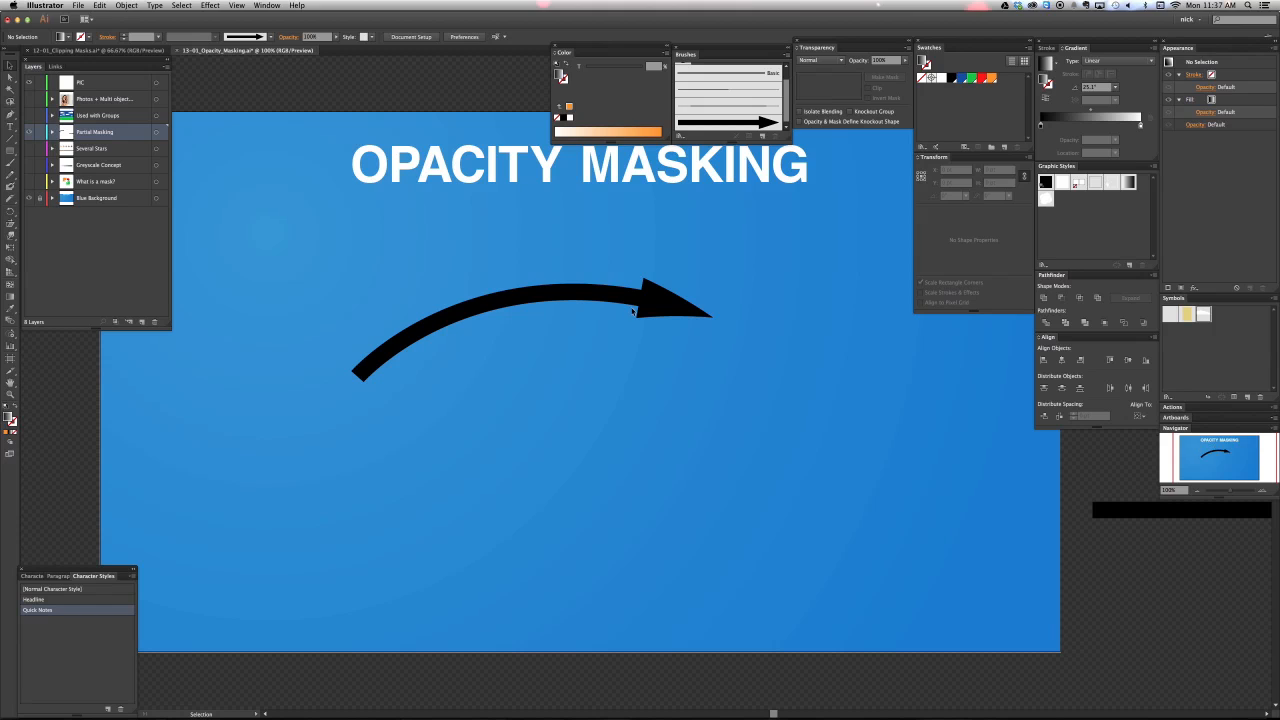
Draw a black-filled rectangle without a stroke, about 438 by 145 pt, below the arrow.
click(650, 300)
click(679, 338)
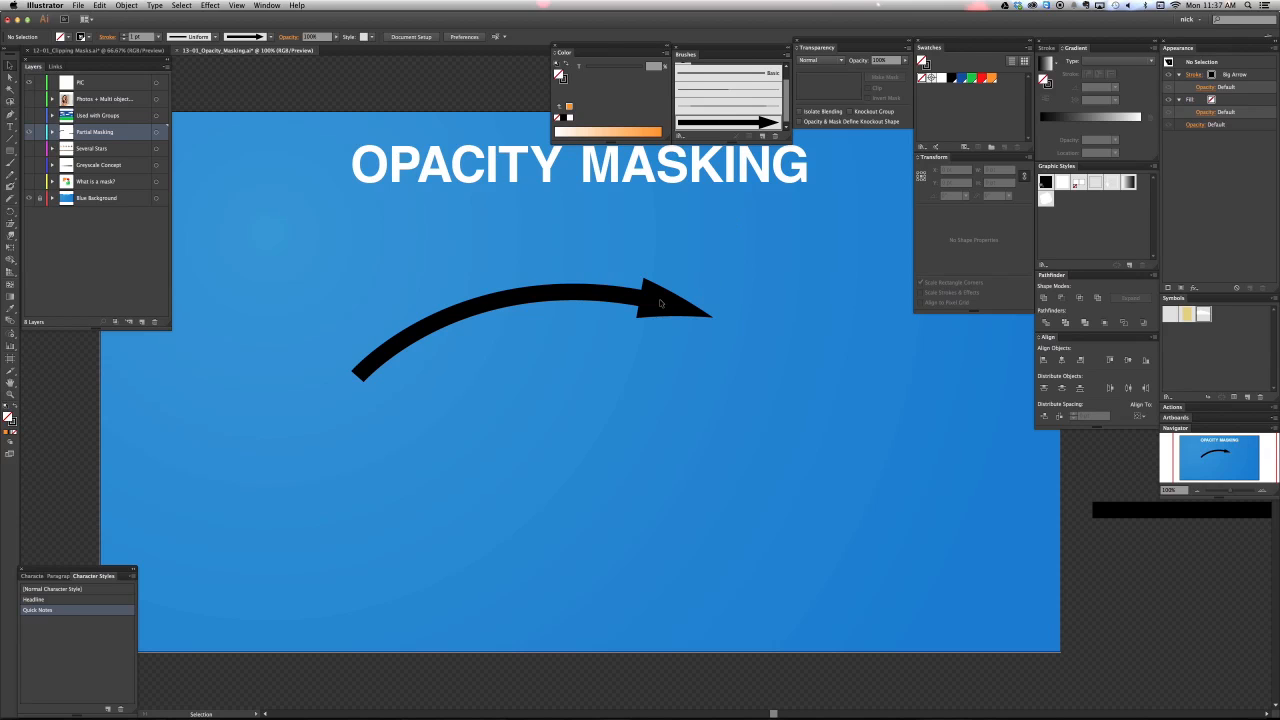
click(662, 302)
click(478, 337)
key(shift+x)
key(m)
mouse_move(482, 394)
mouse_down()
mouse_move(592, 426)
mouse_move(700, 428)
mouse_move(701, 466)
mouse_up()
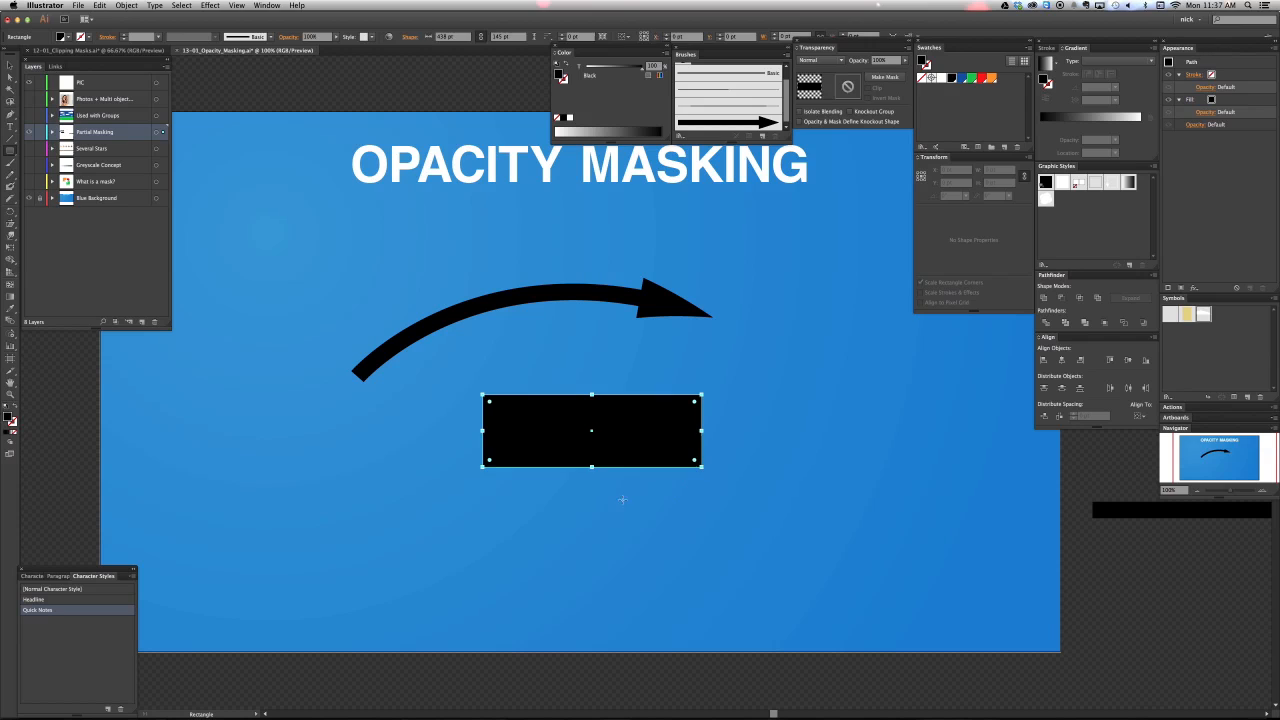
click(671, 500)
click(633, 441)
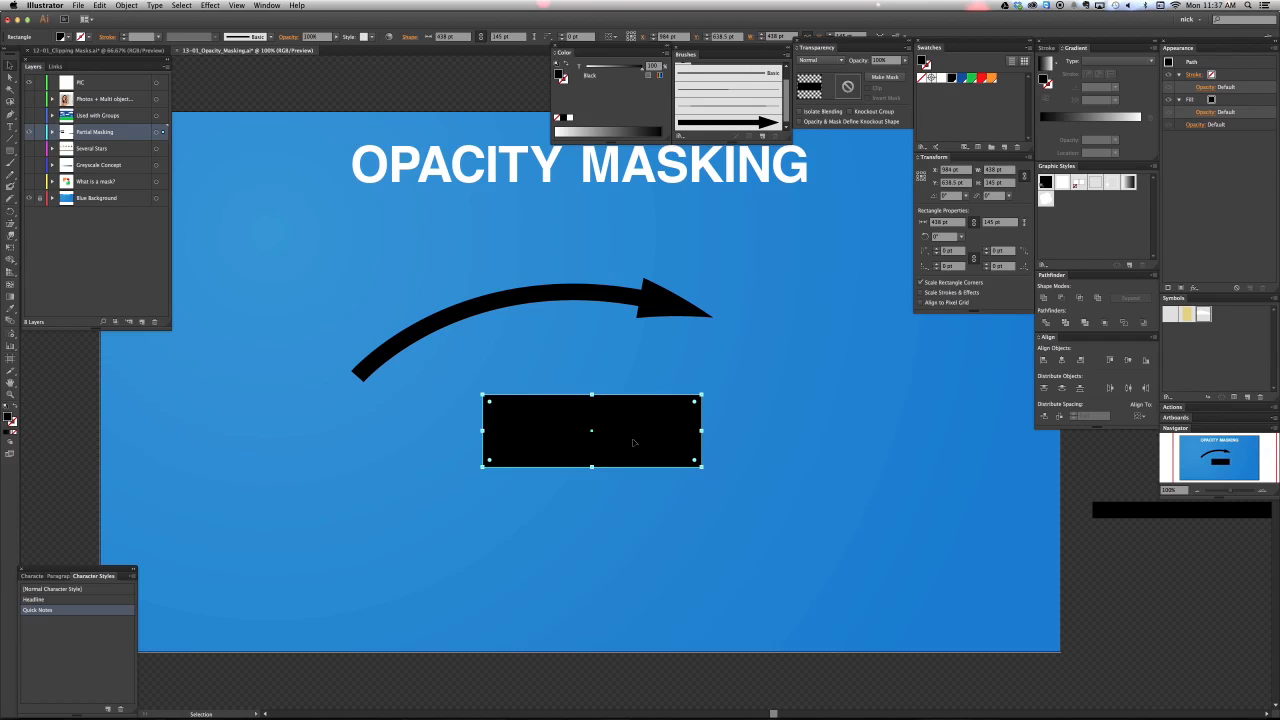
Apply the white-to-black gradient graphic style to the rectangle and place it over the arrow's middle section.
drag(632, 439, 541, 319)
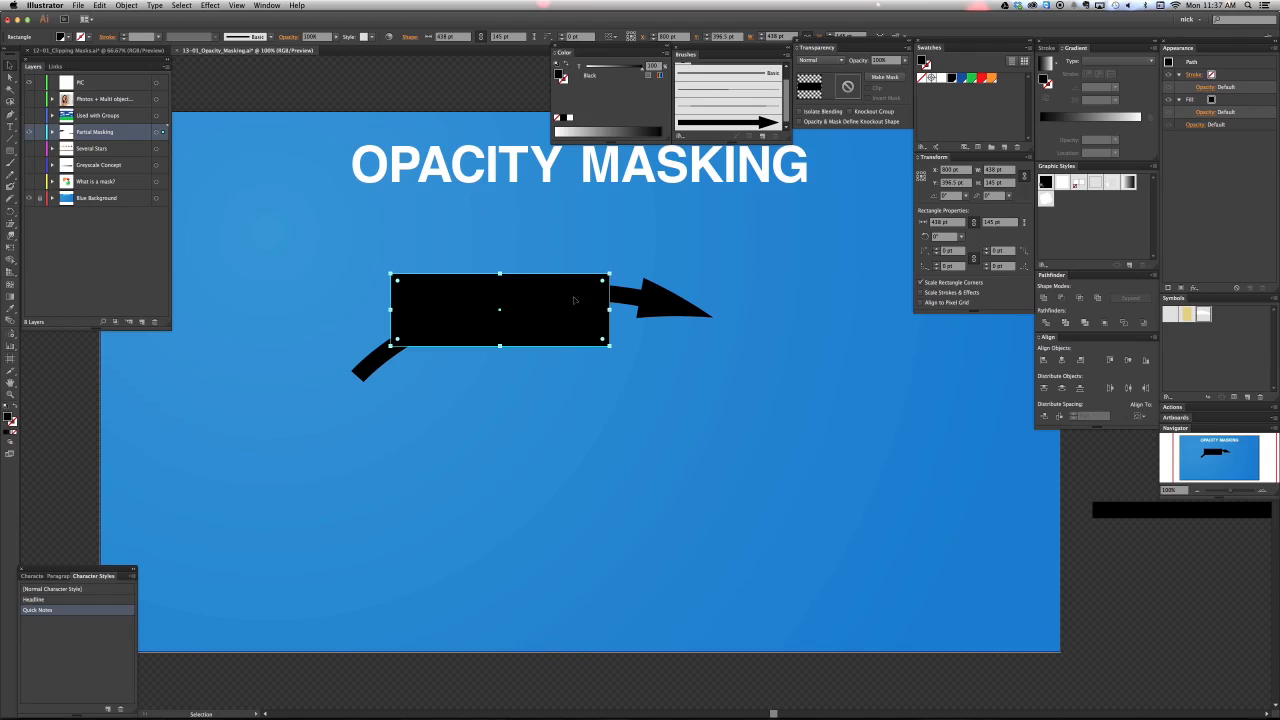
drag(540, 328, 554, 426)
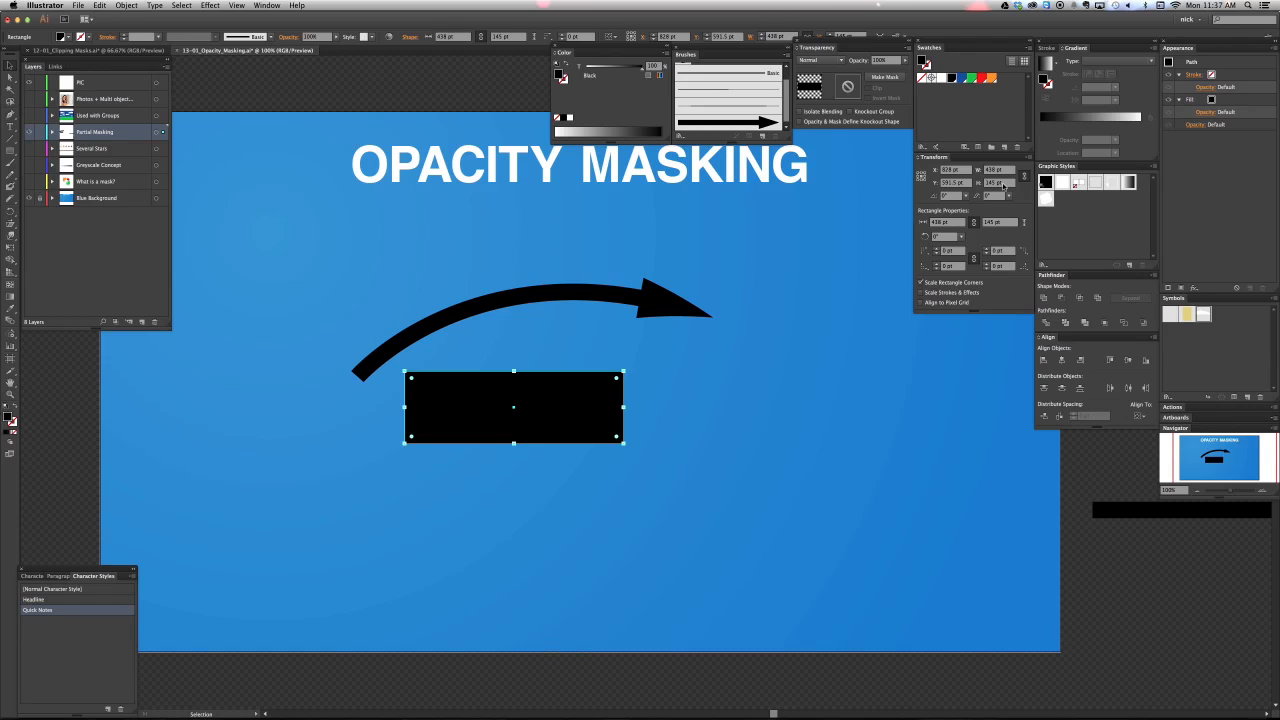
click(1130, 183)
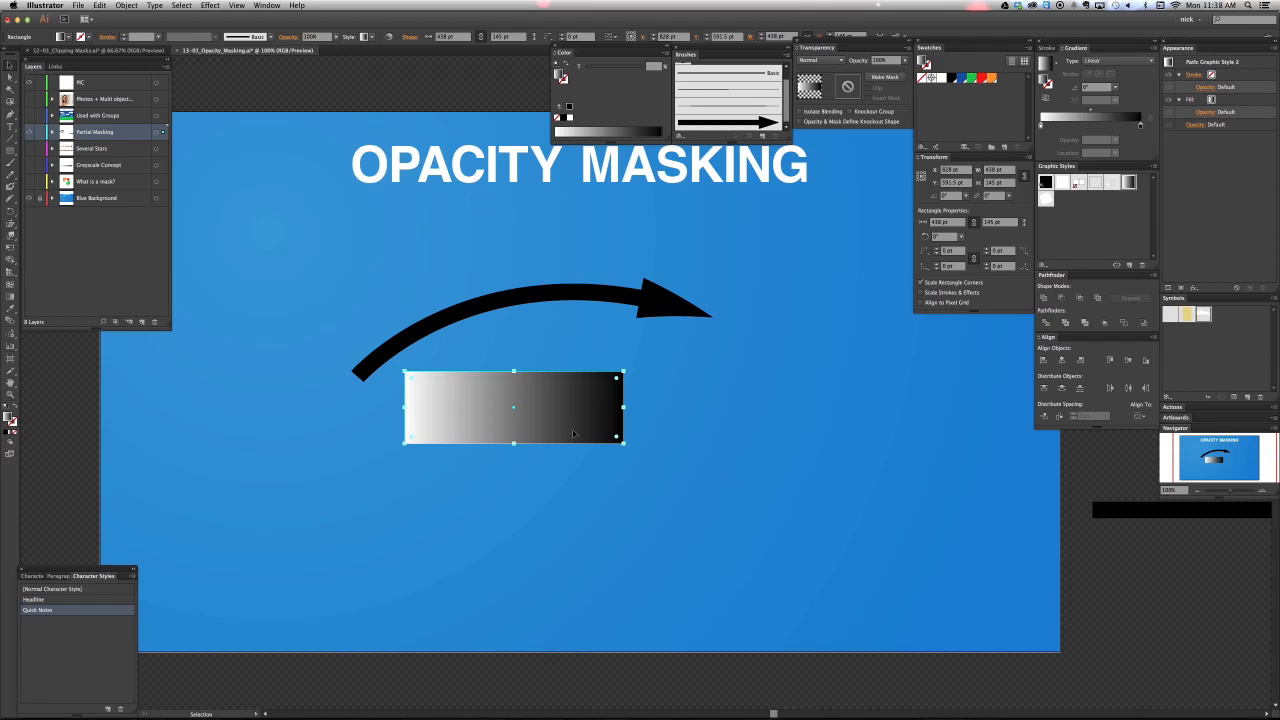
drag(558, 420, 530, 320)
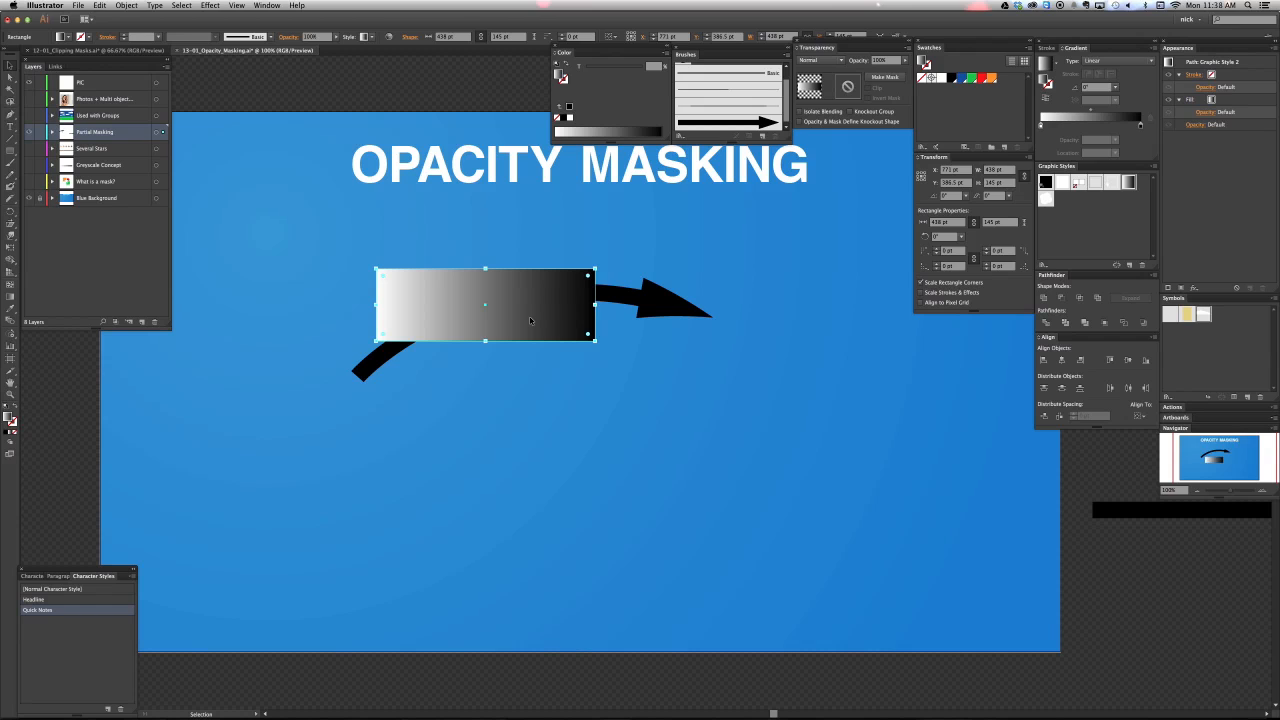
Make an opacity mask from the gradient rectangle and the arrow.
shift+click(609, 324)
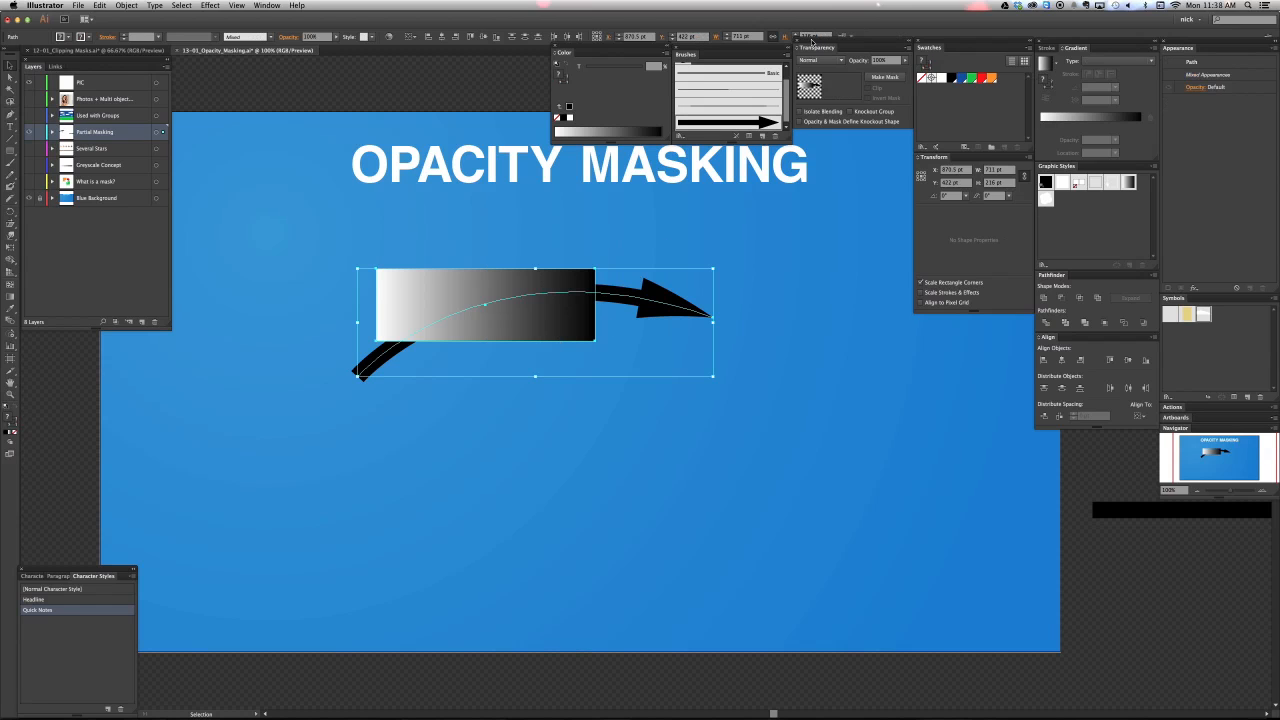
click(884, 77)
click(645, 313)
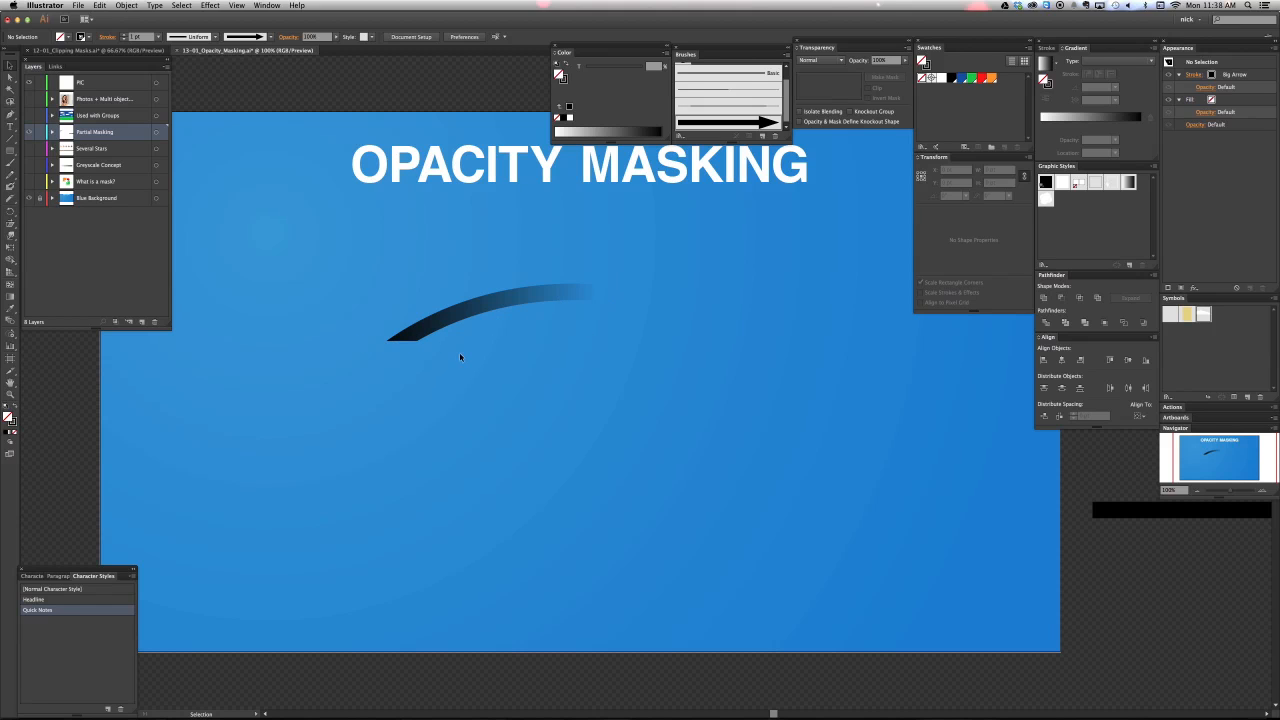
Turn off the Clip option for the arrow's opacity mask.
click(550, 297)
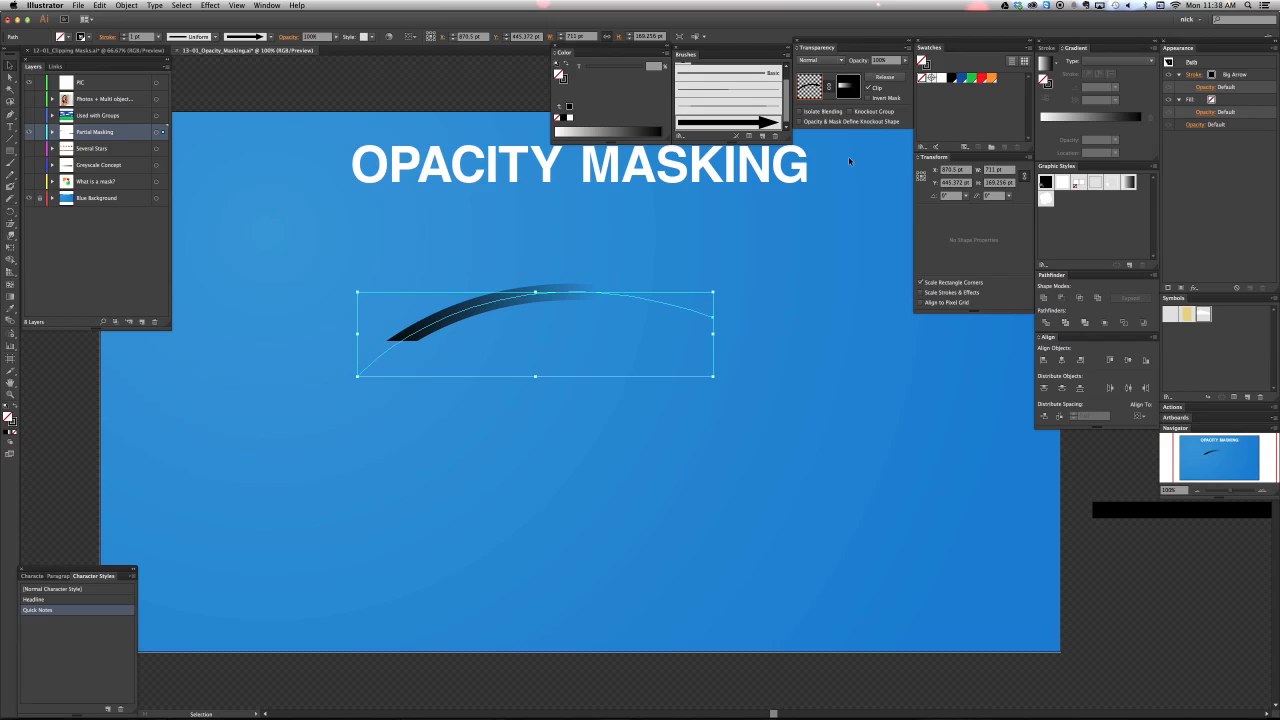
click(875, 88)
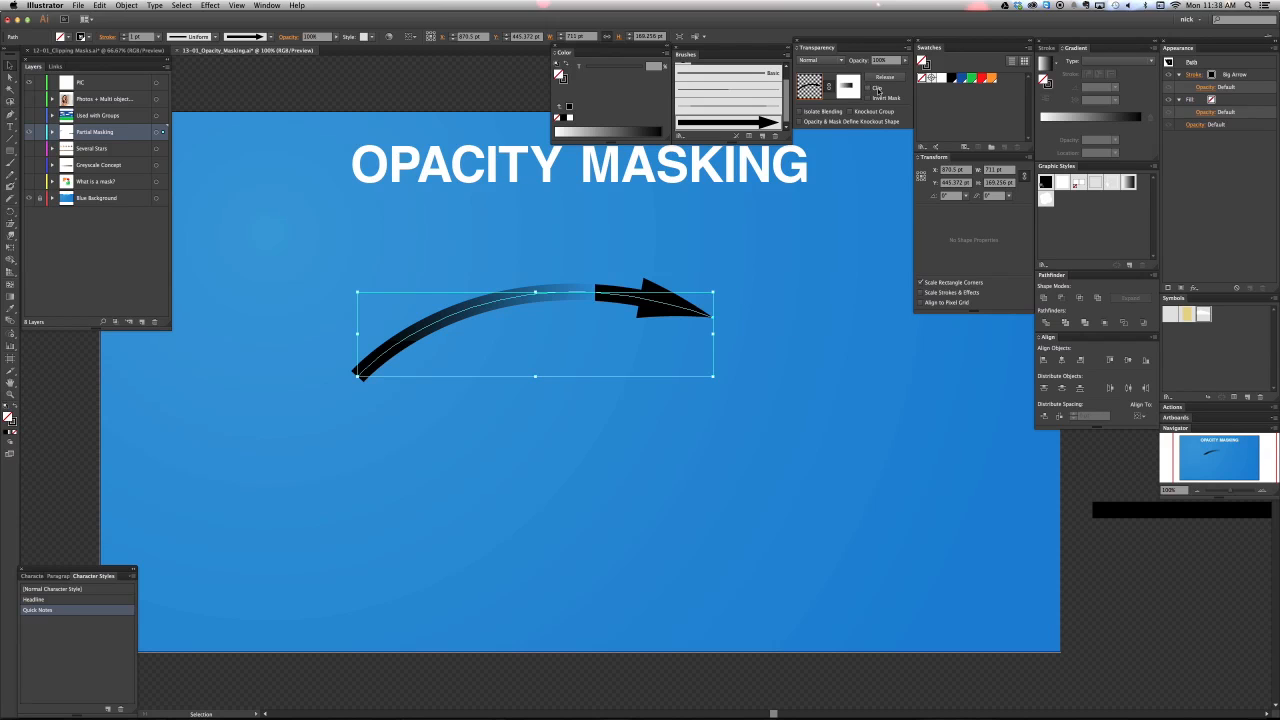
click(793, 463)
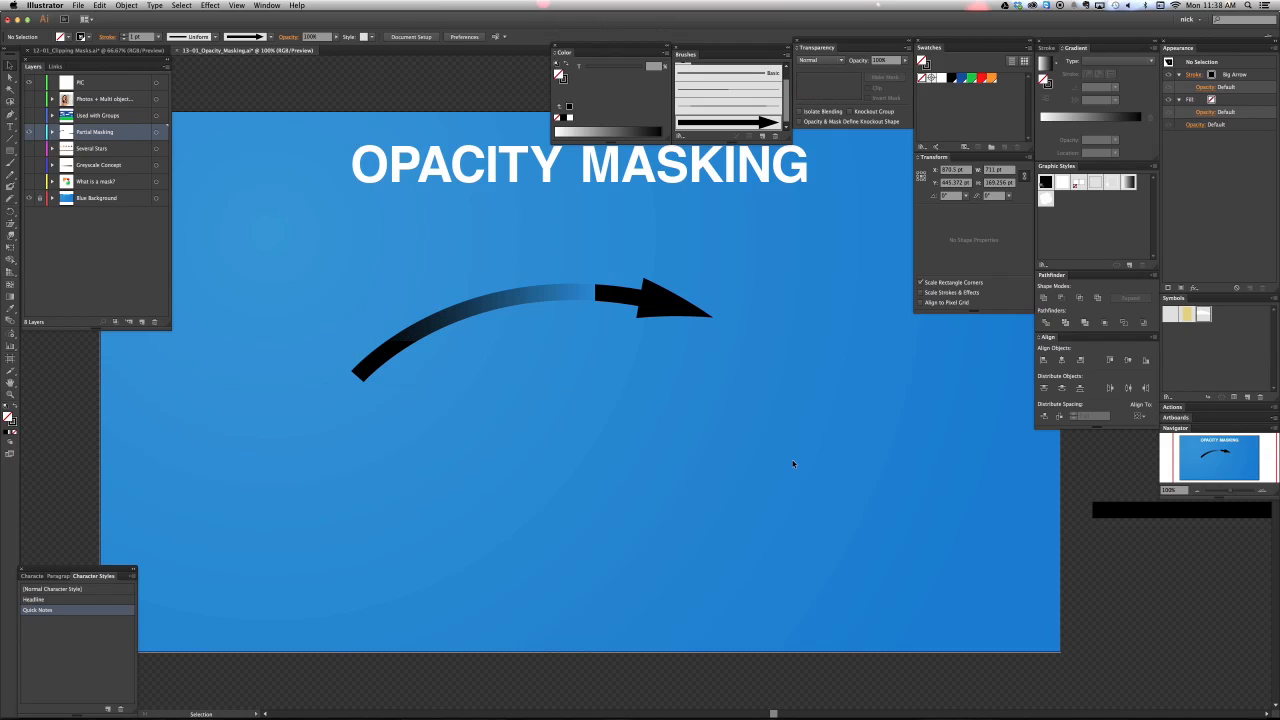
key(a)
click(712, 316)
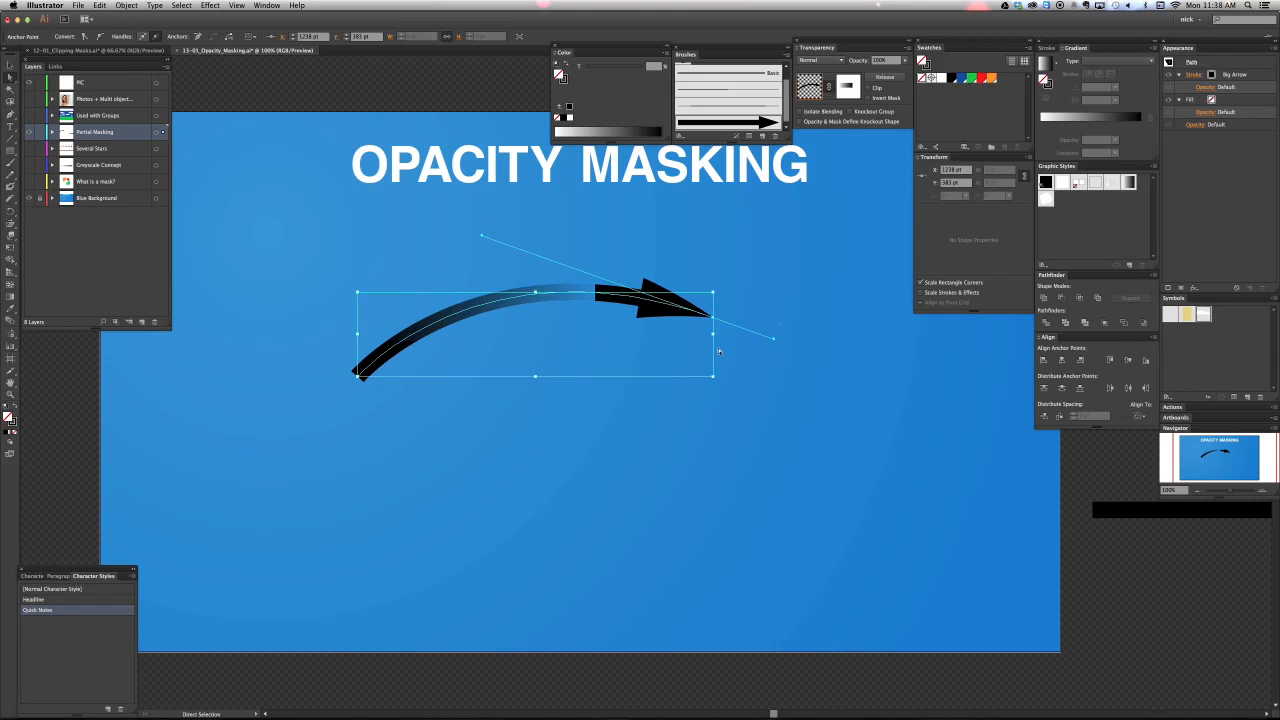
click(759, 349)
Enter the arrow's opacity mask for editing and shift its gradient rectangle slightly up and to the right.
key(v)
click(602, 296)
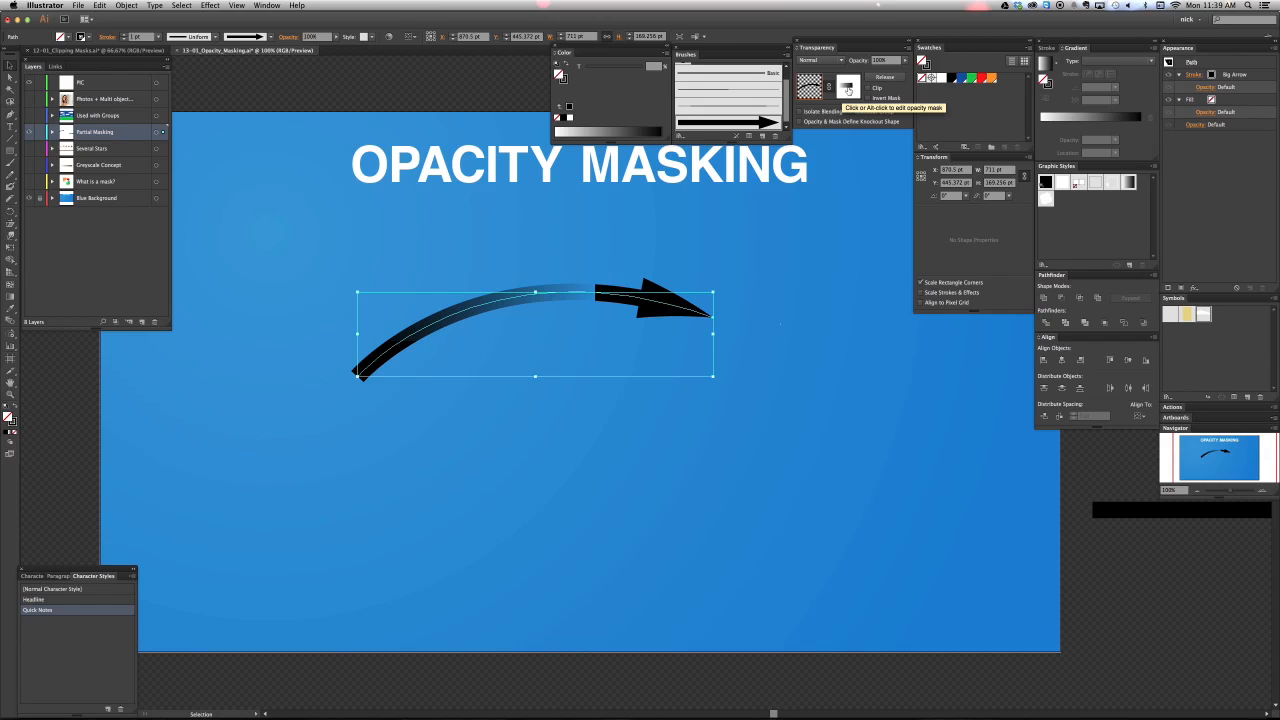
click(848, 90)
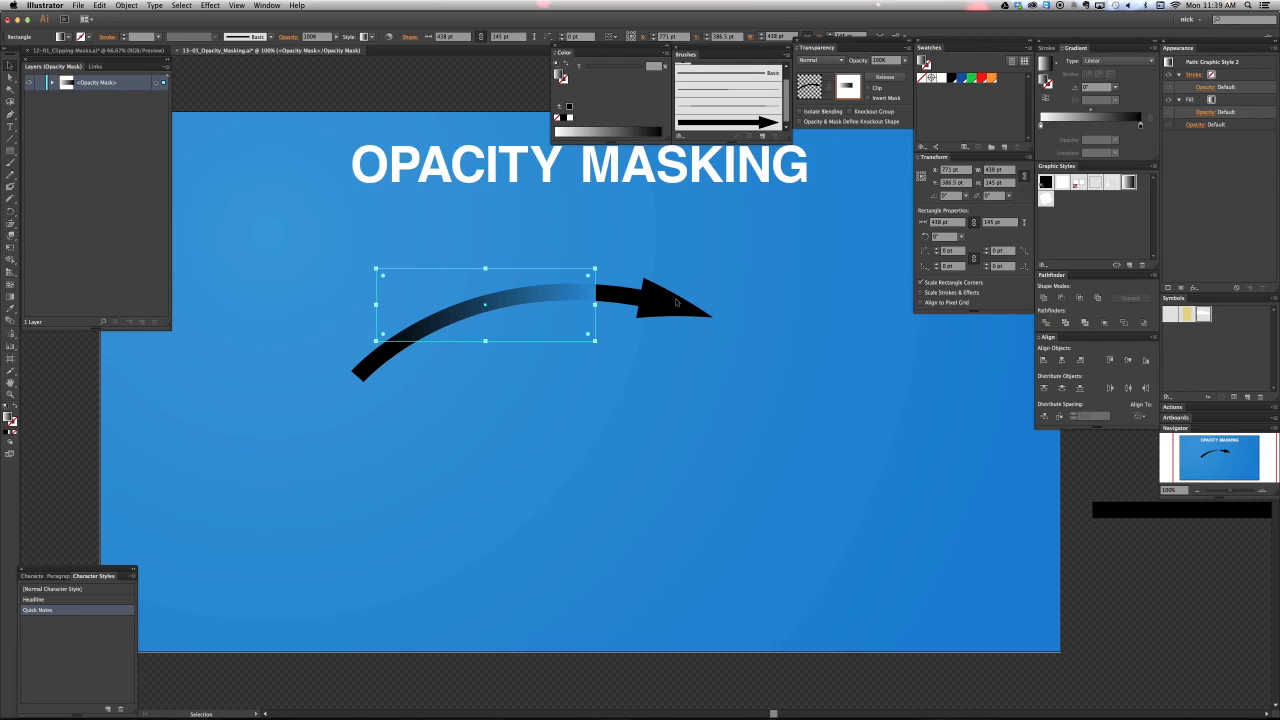
drag(565, 302, 575, 309)
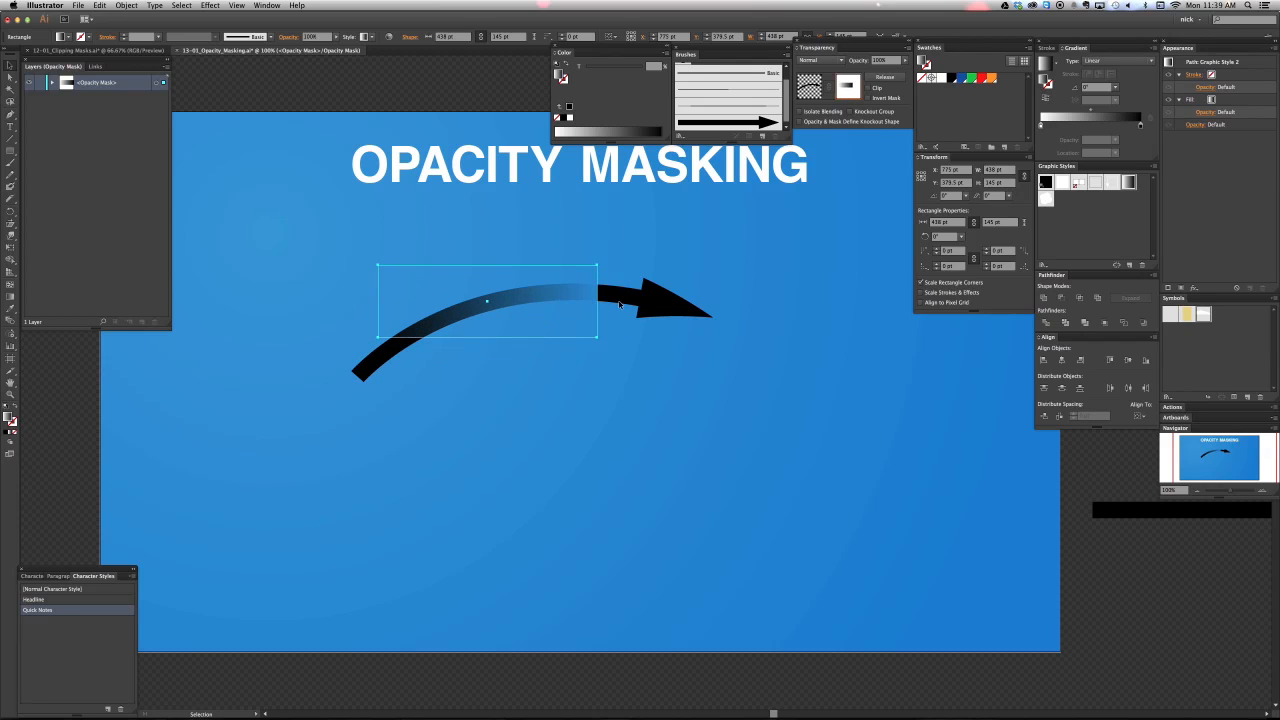
Inspect the gradient rectangle with the mask artwork isolated, and return to the normal artwork view.
click(697, 325)
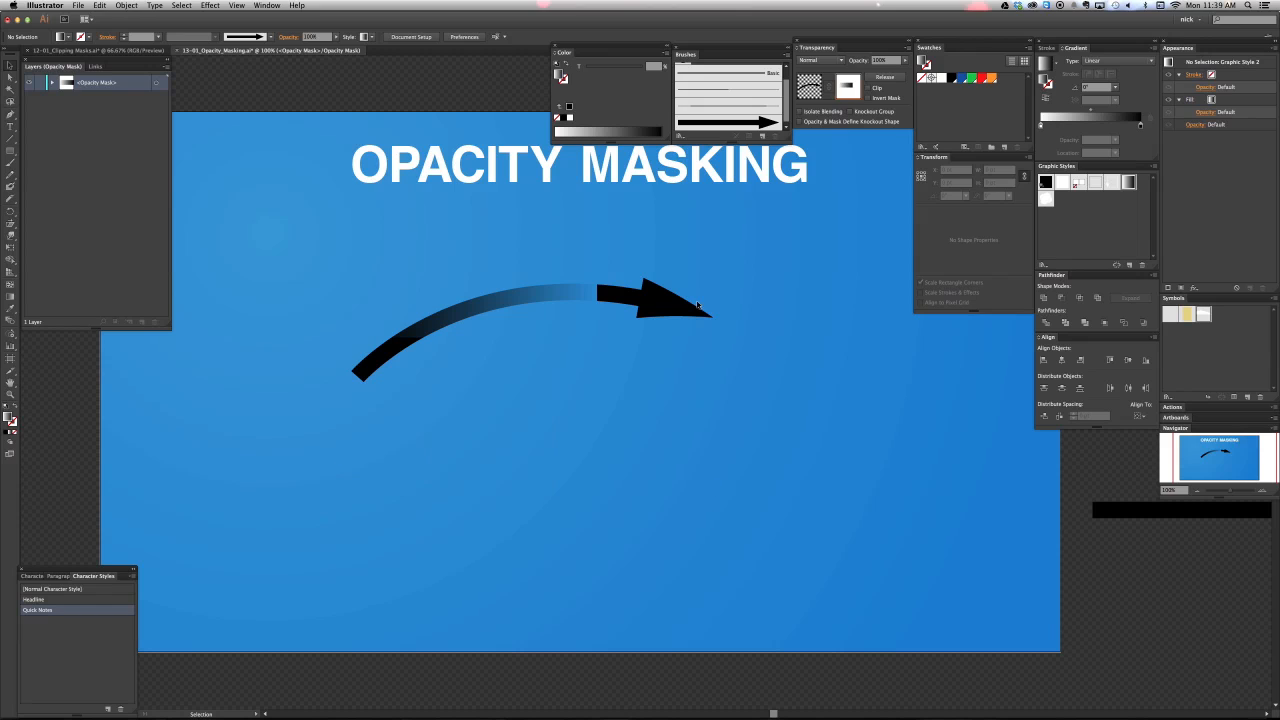
click(548, 278)
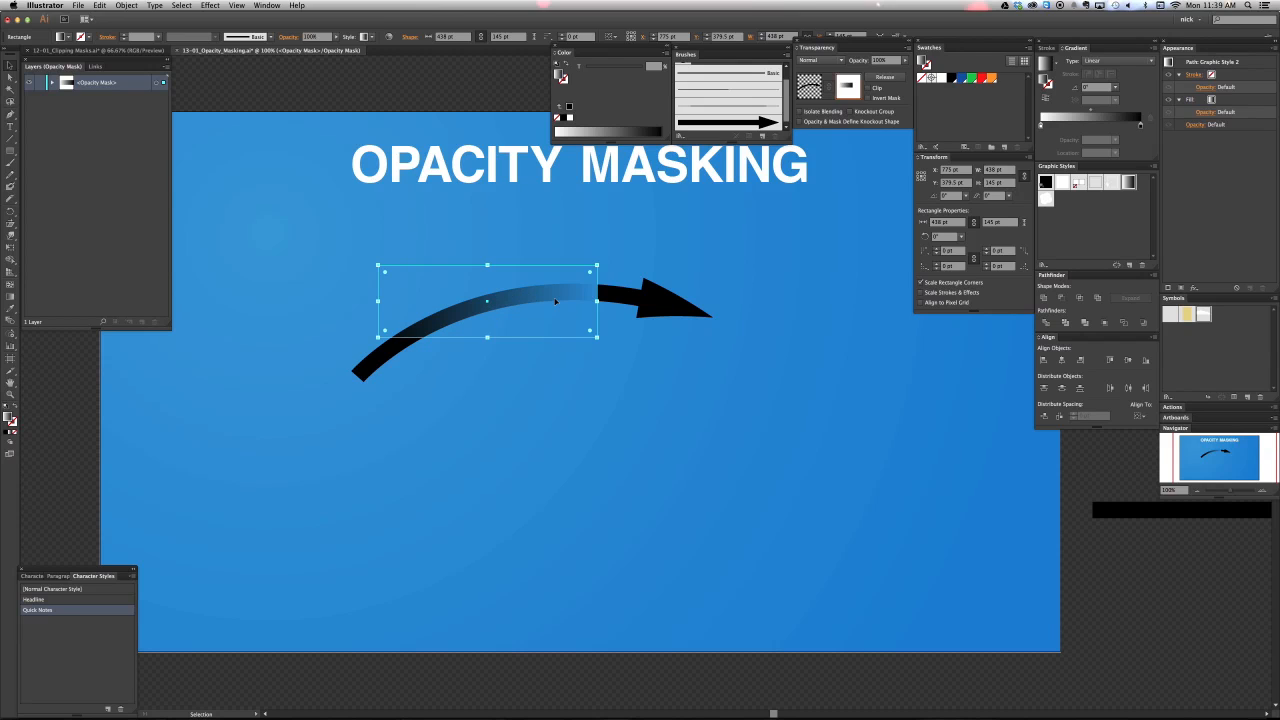
click(529, 431)
click(577, 338)
alt+click(846, 95)
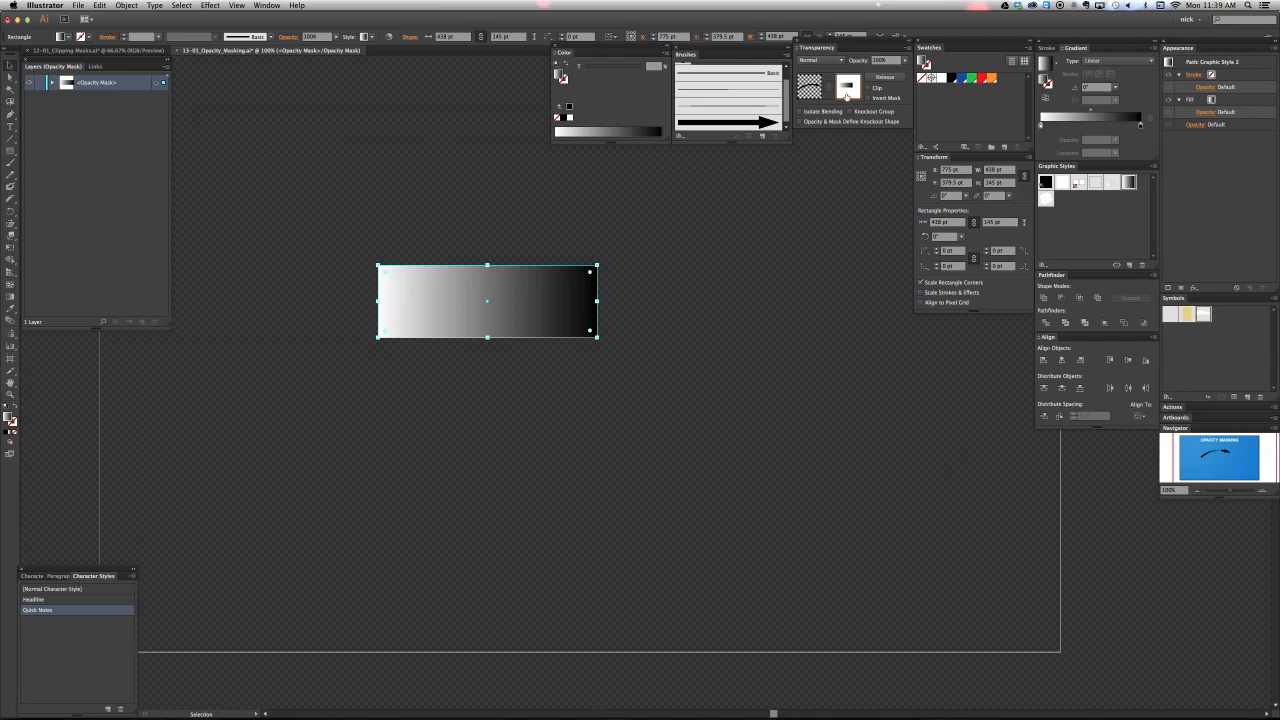
click(815, 306)
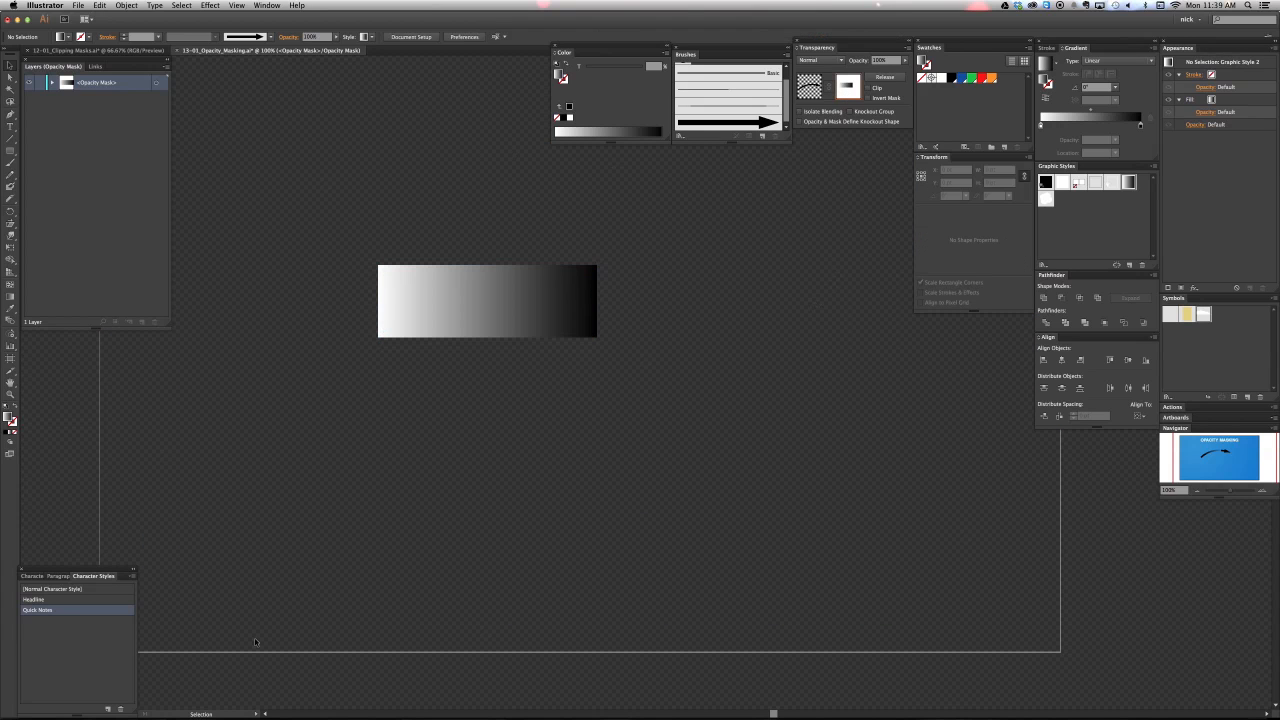
click(492, 300)
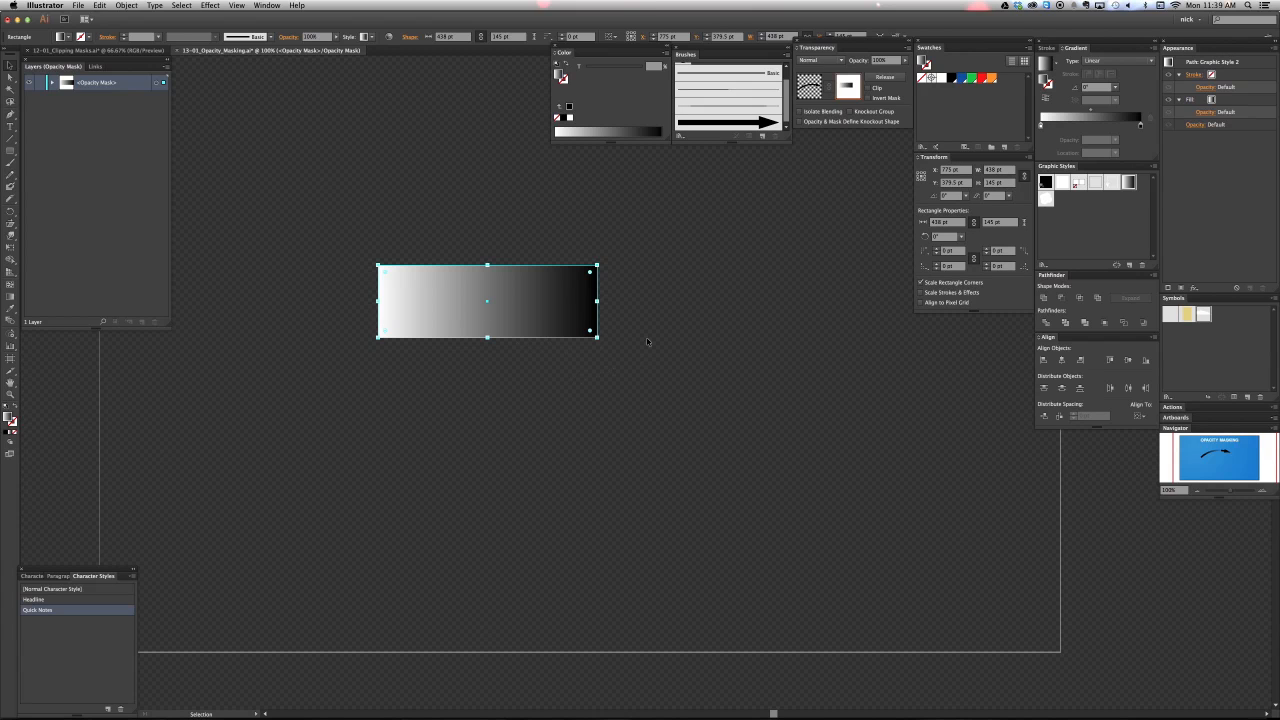
alt+click(855, 93)
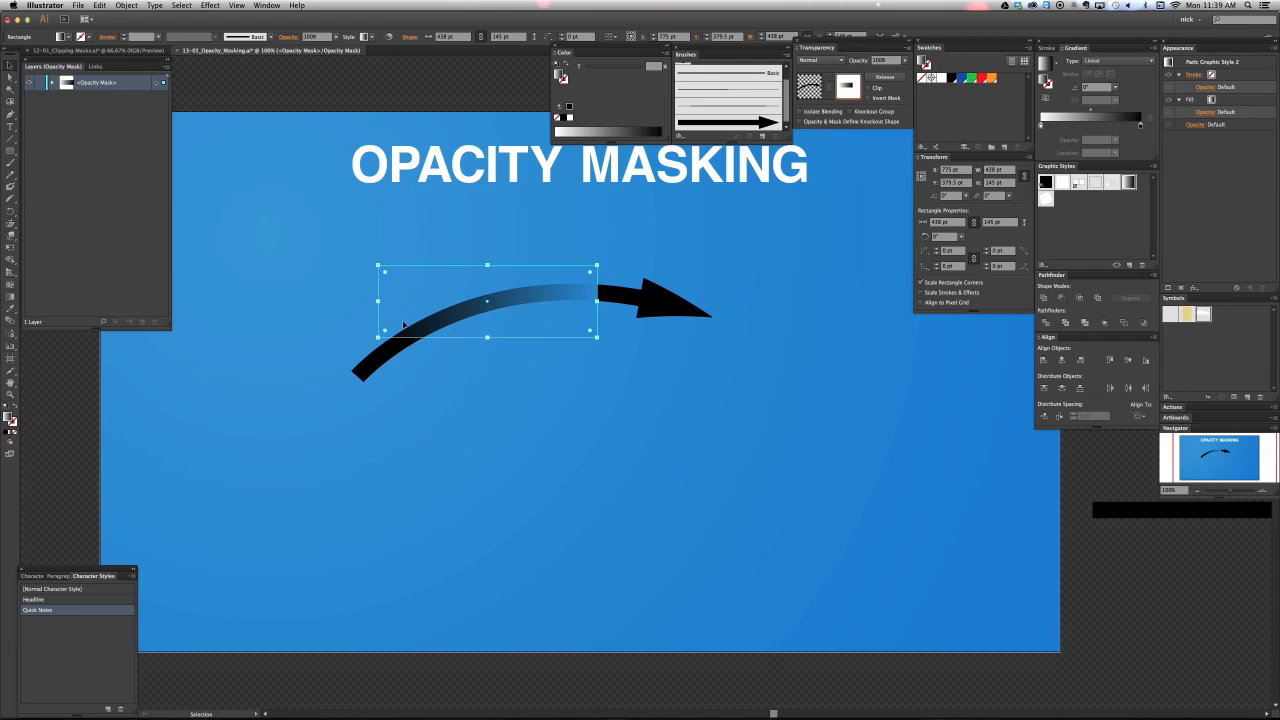
Rotate the mask rectangle to about 198.5° and move it so its black end covers the arrow's tail.
key(r)
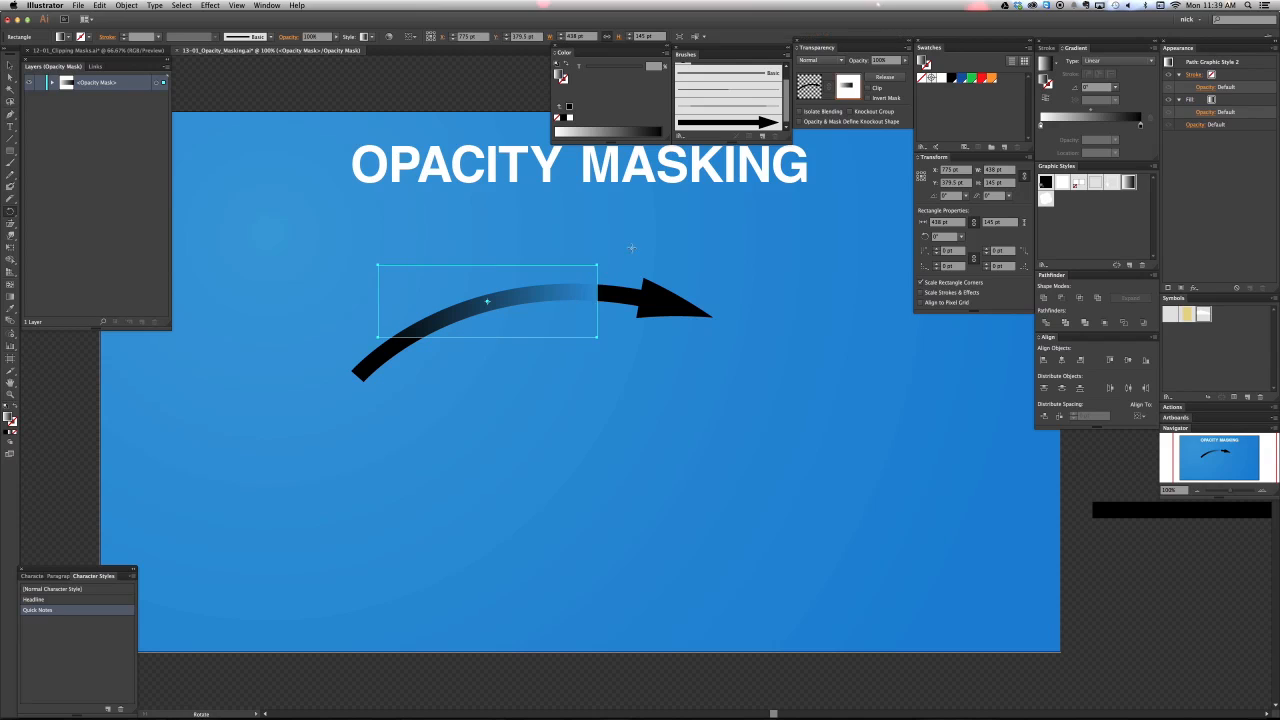
drag(617, 277, 363, 429)
key(v)
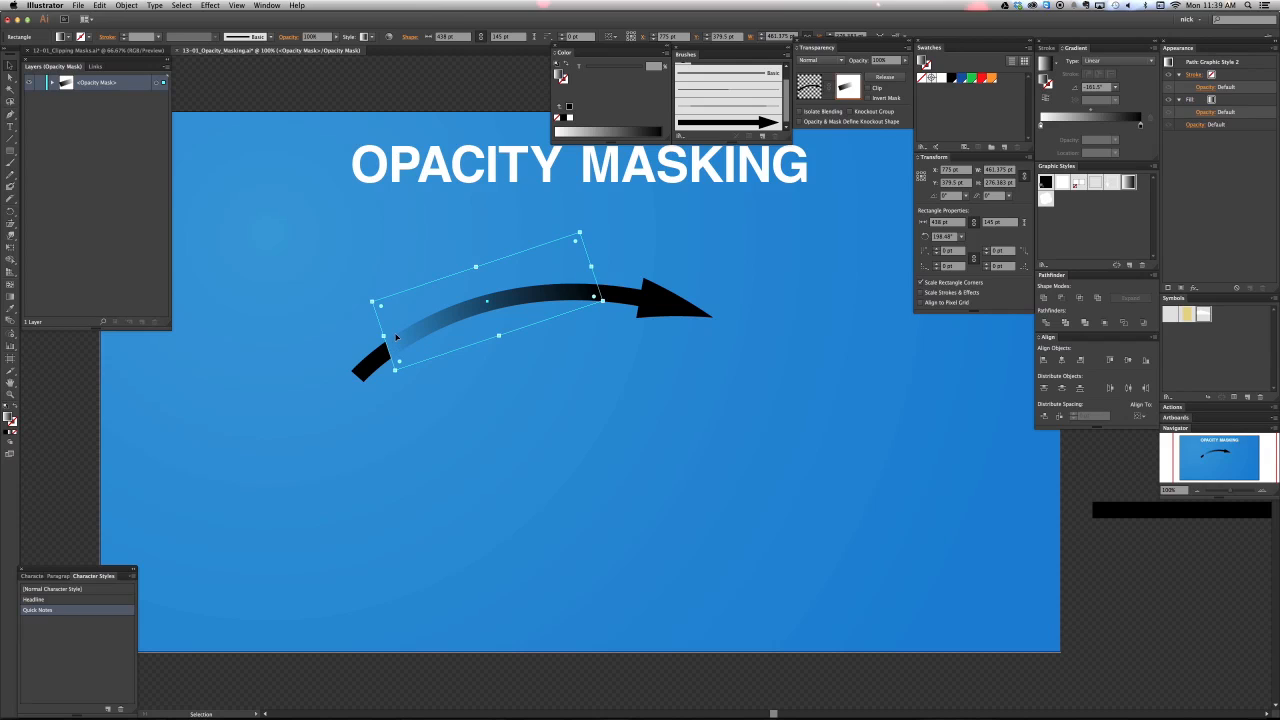
drag(396, 337, 376, 360)
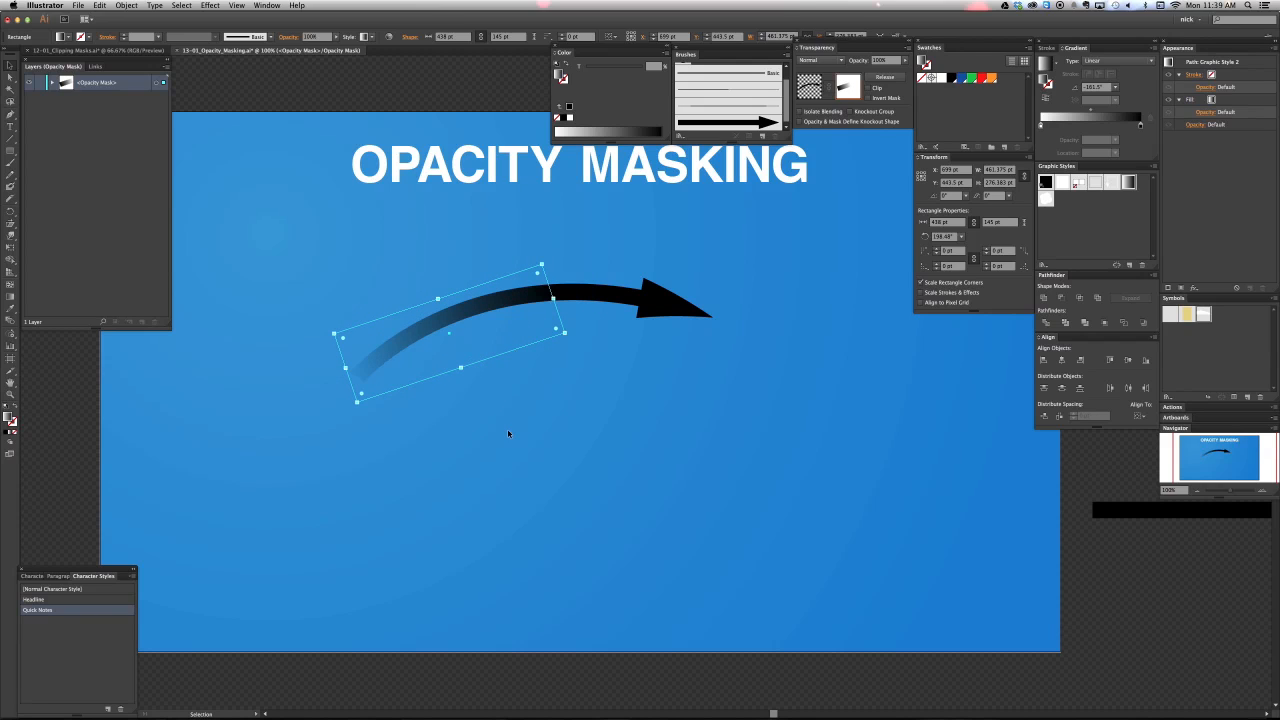
click(432, 417)
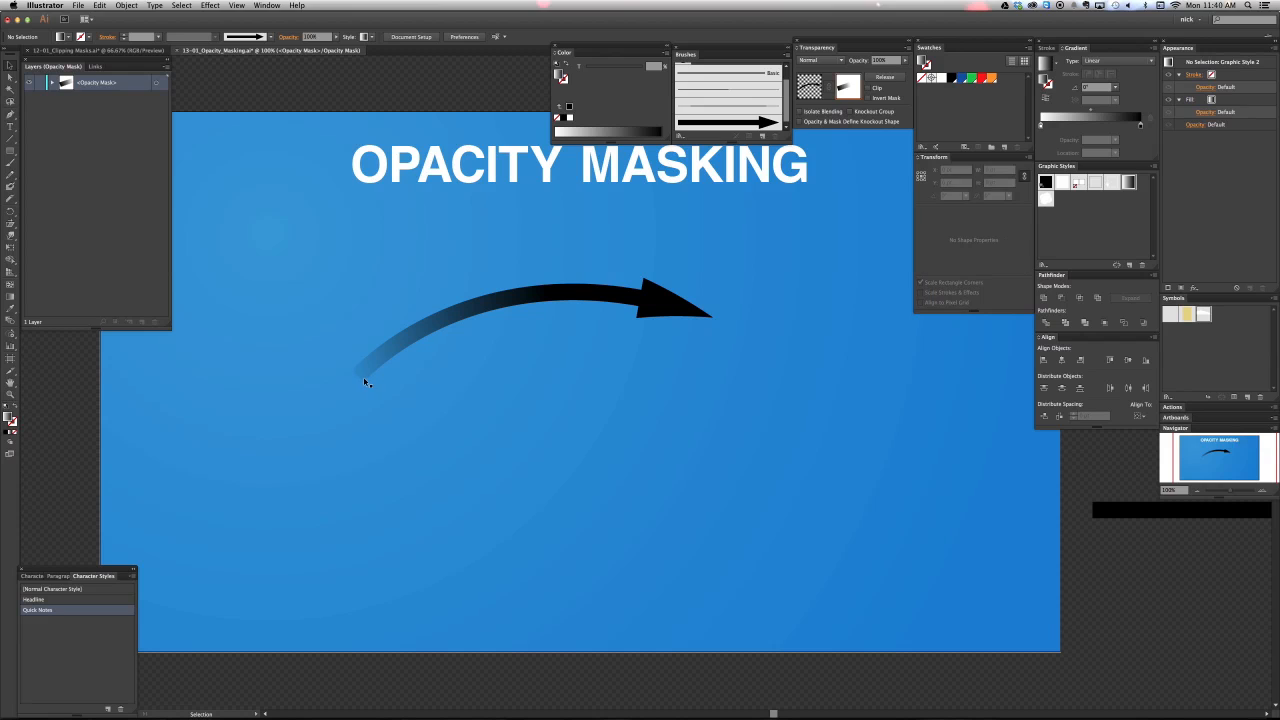
Inspect the arrow's faded tail up close and shift the mask rectangle about 5 pt to the left.
key(z)
drag(338, 358, 443, 435)
key(v)
drag(423, 268, 478, 451)
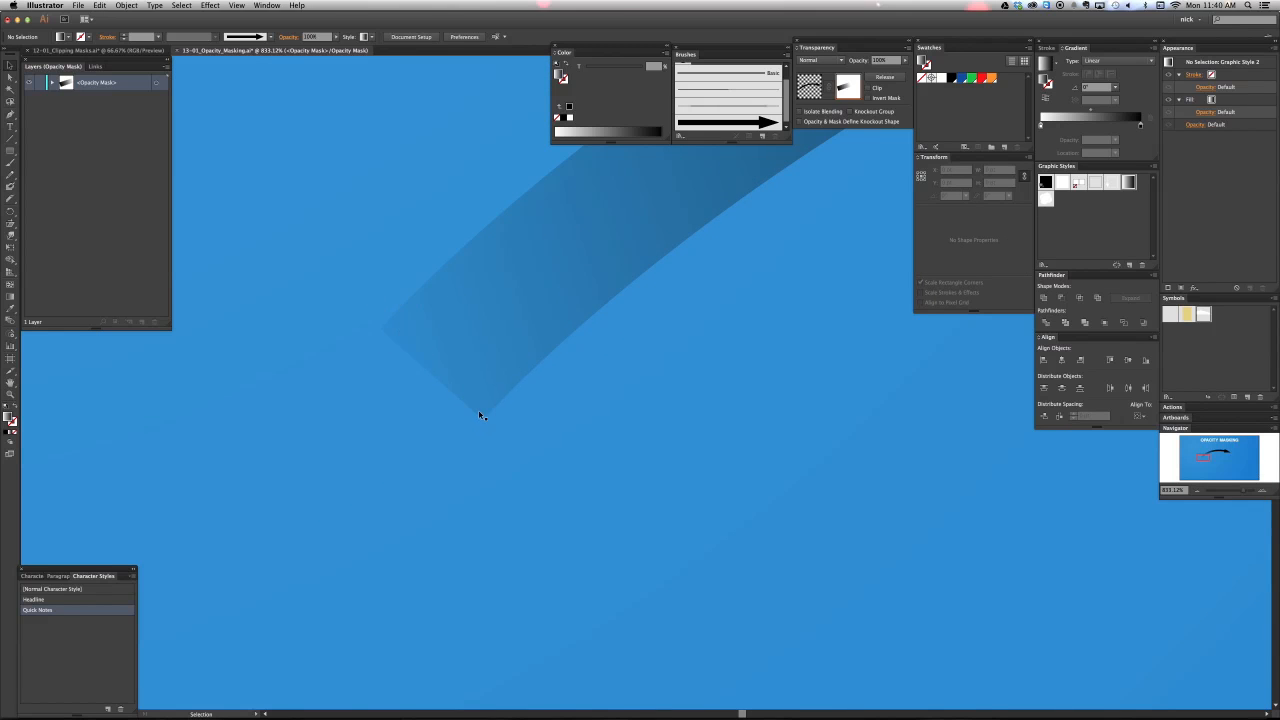
key(super+minus)
key(super+minus)
key(super+minus)
key(super+minus)
key(super+minus)
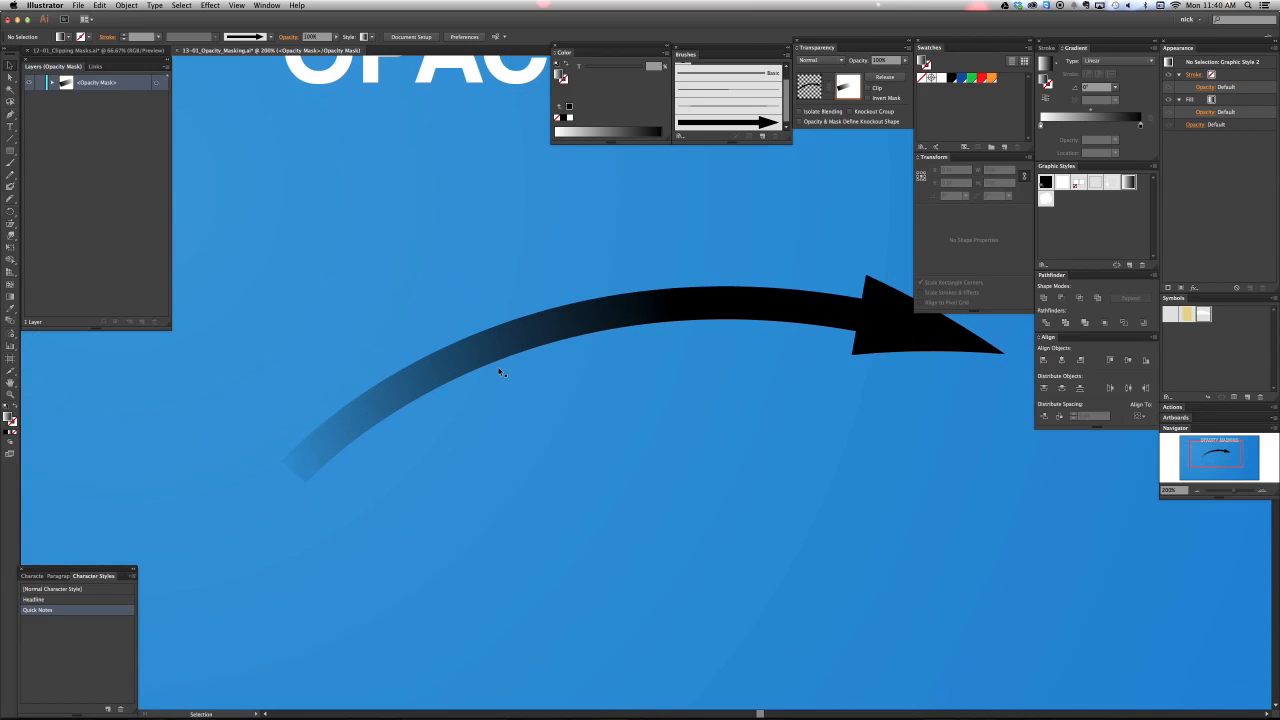
click(499, 371)
scroll(505, 365, right, 2)
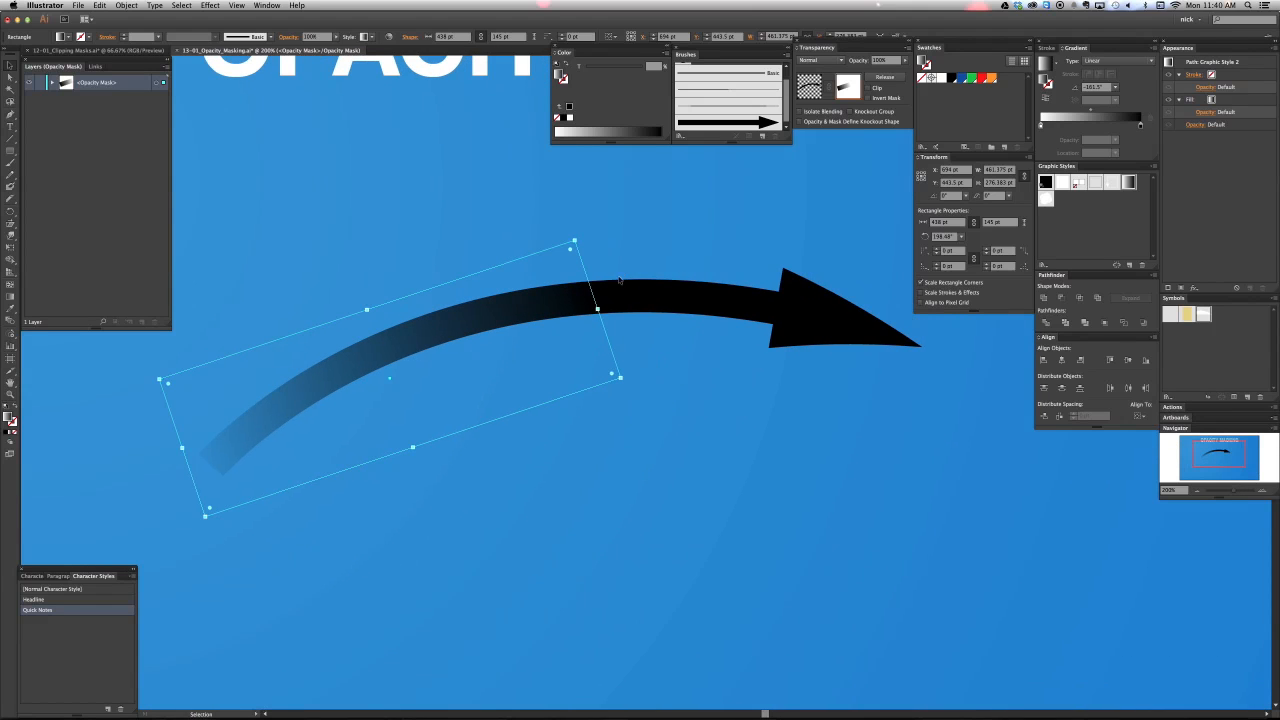
drag(524, 378, 589, 349)
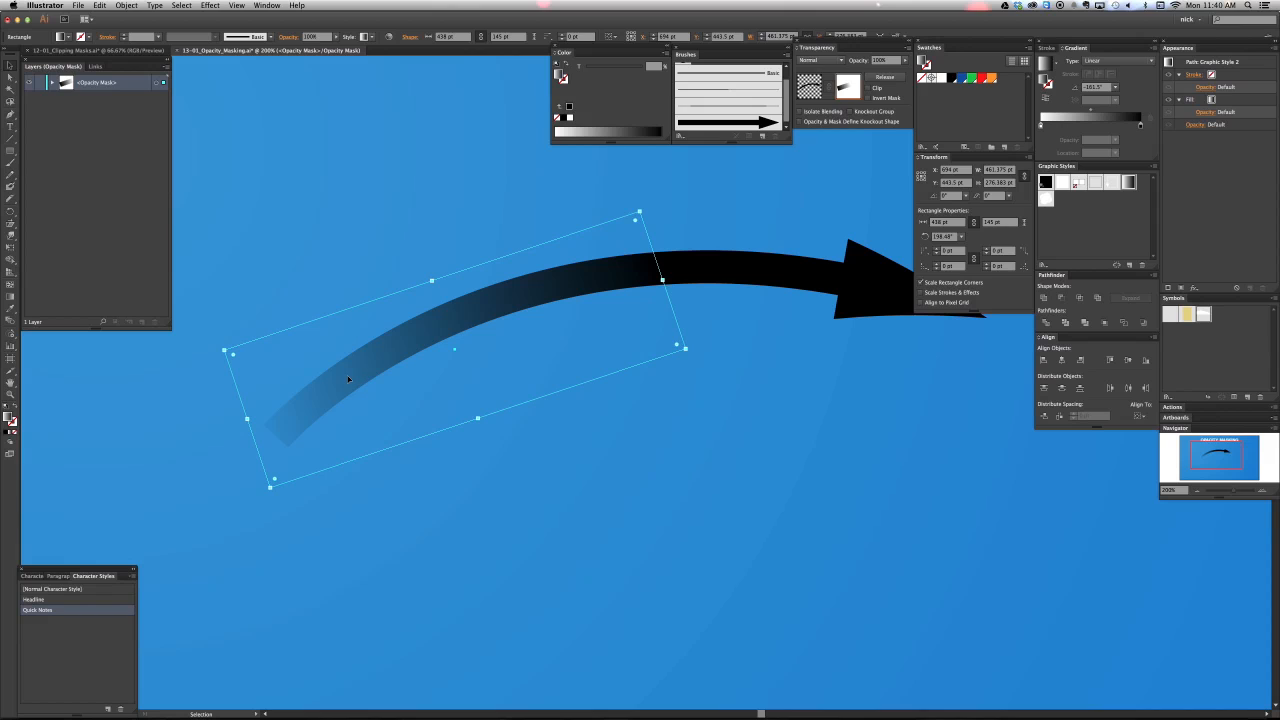
Redraw the mask rectangle's gradient at about 23° from the arrow's tail to near the rectangle's far end.
key(g)
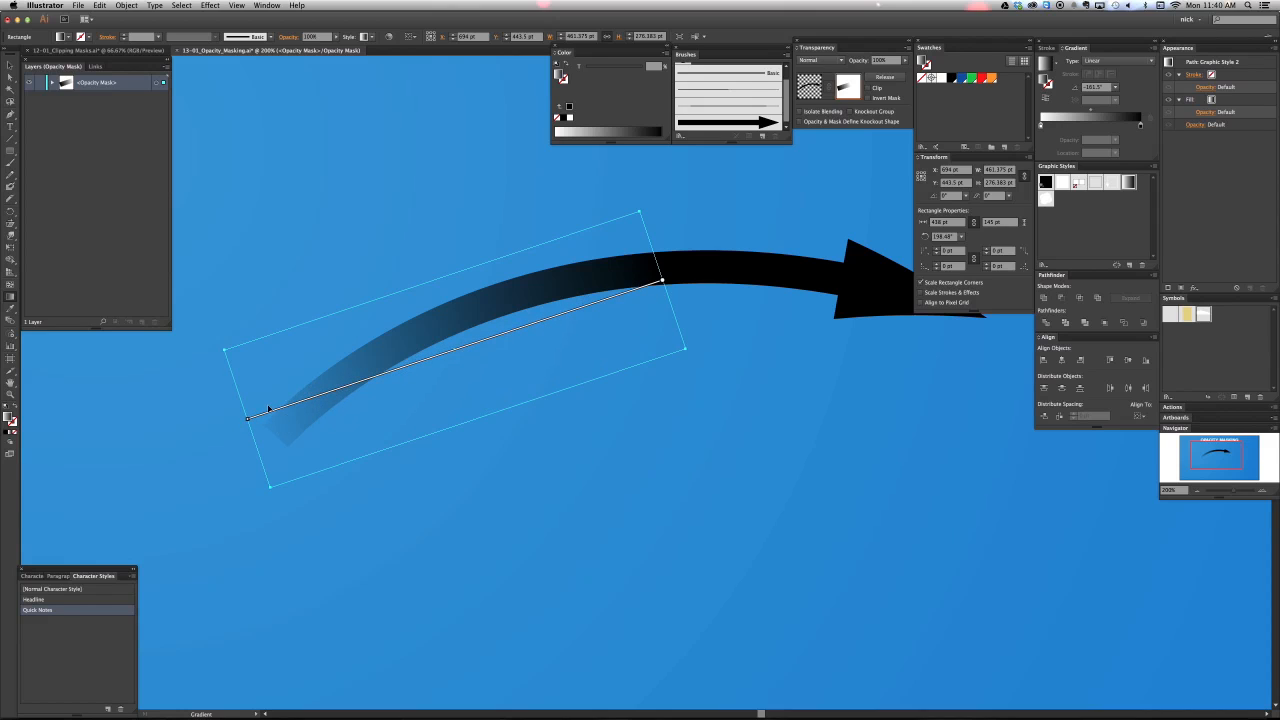
mouse_move(259, 420)
drag(323, 432, 486, 338)
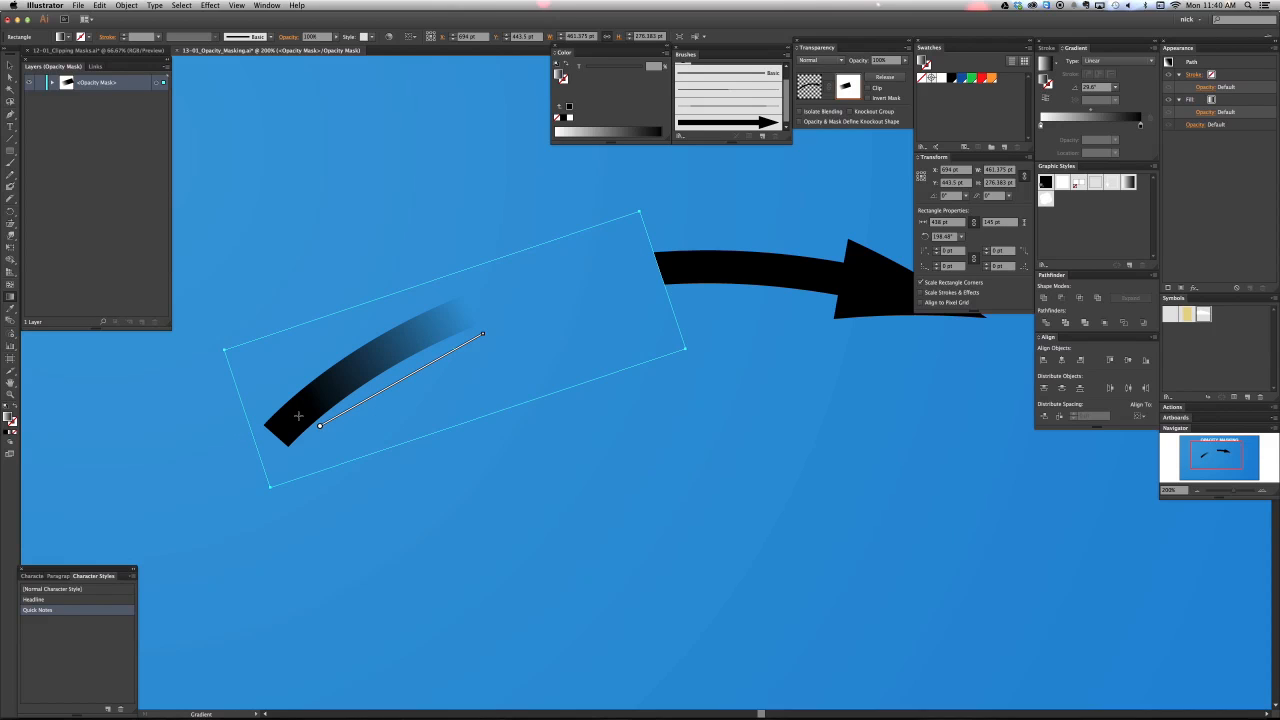
mouse_move(298, 415)
mouse_down()
mouse_move(422, 335)
mouse_move(637, 271)
mouse_up()
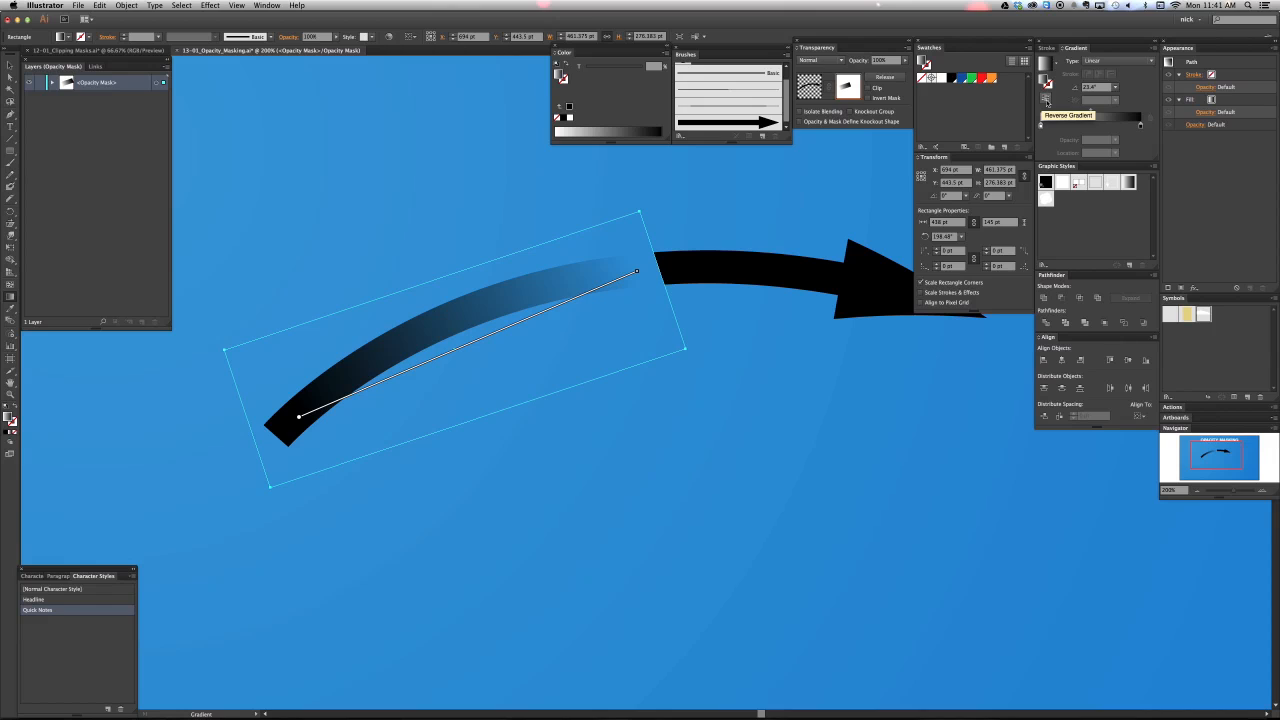
Reverse the mask rectangle's gradient so the arrow fades out at its tail, and deselect the rectangle.
click(1046, 102)
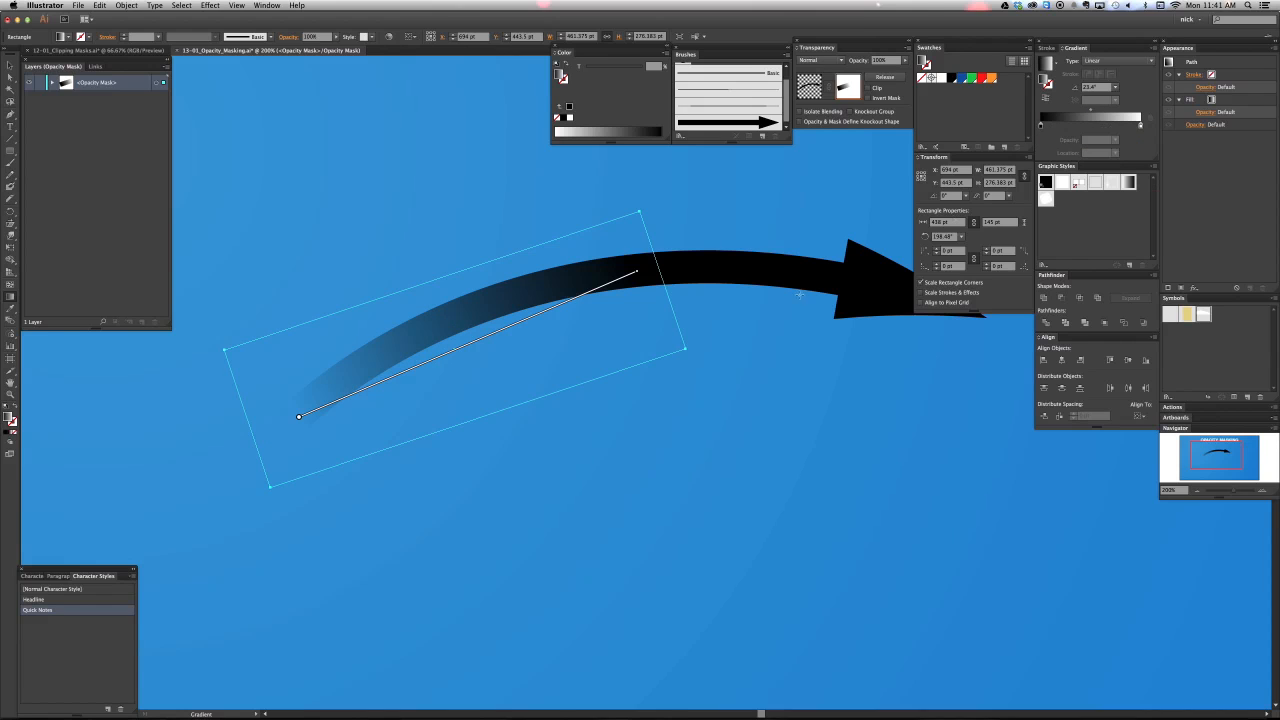
key(v)
click(768, 361)
key(super+minus)
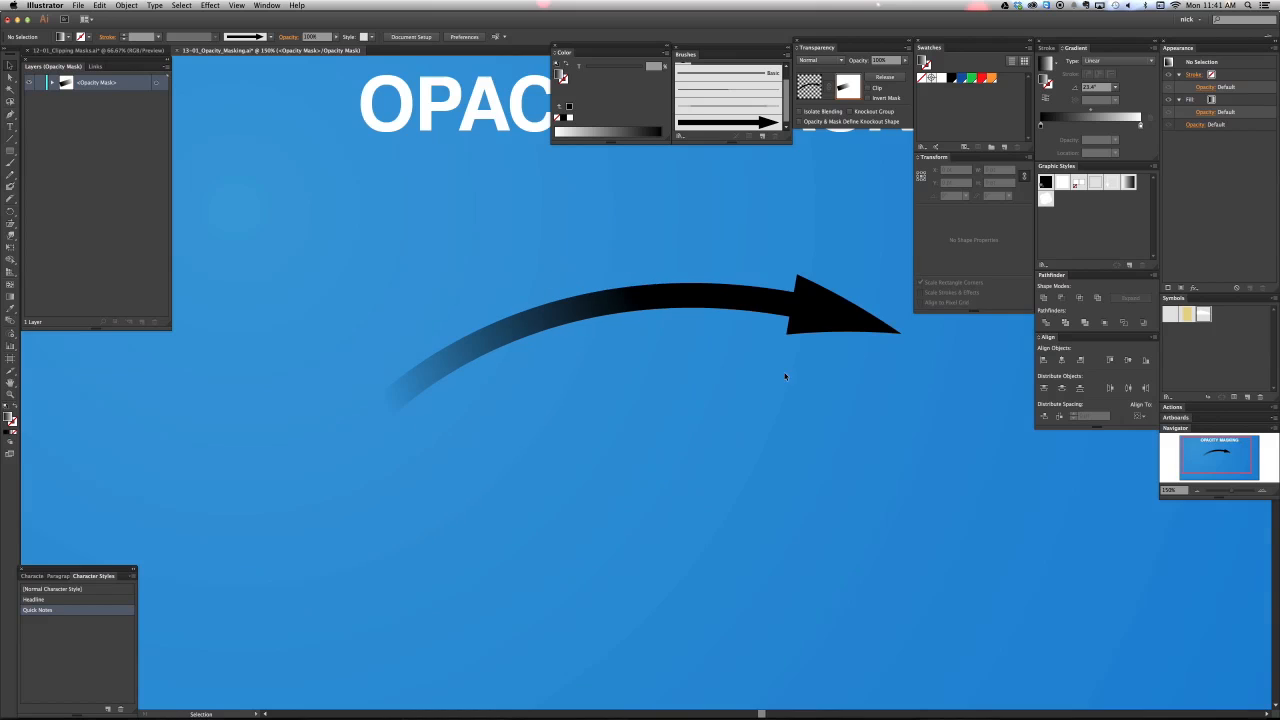
key(space)
drag(788, 328, 693, 339)
key(space)
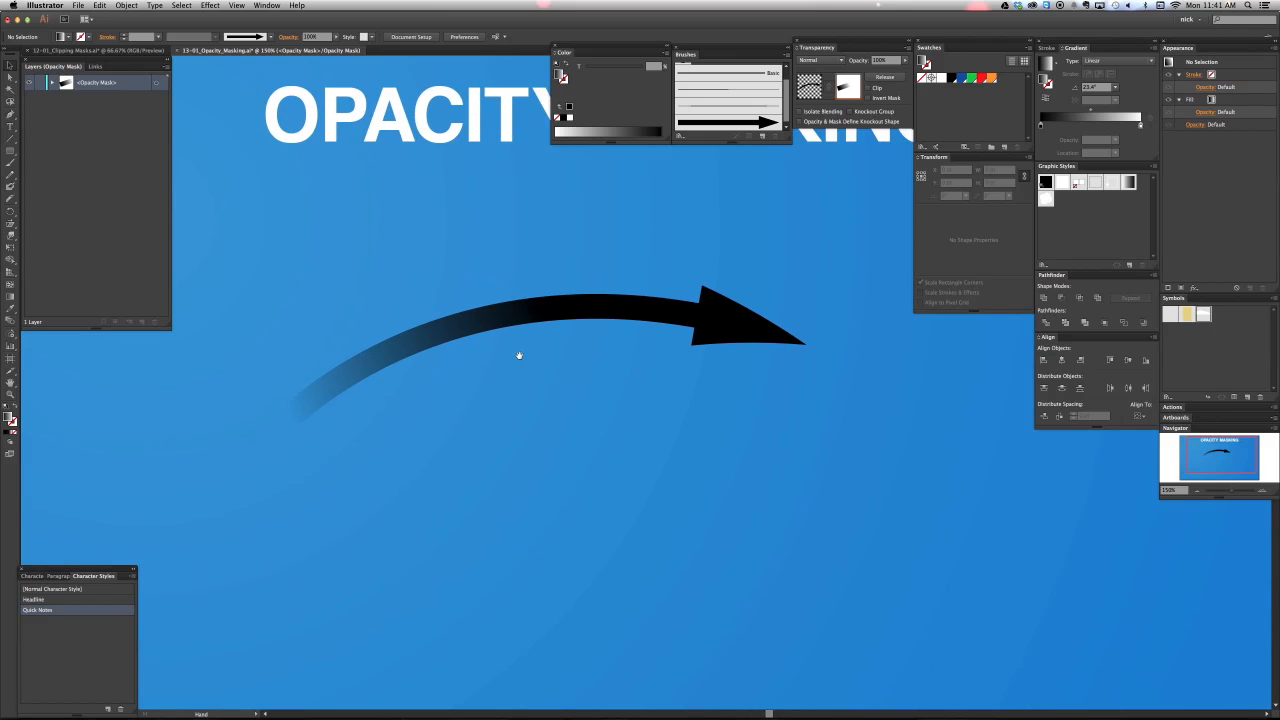
drag(518, 357, 485, 395)
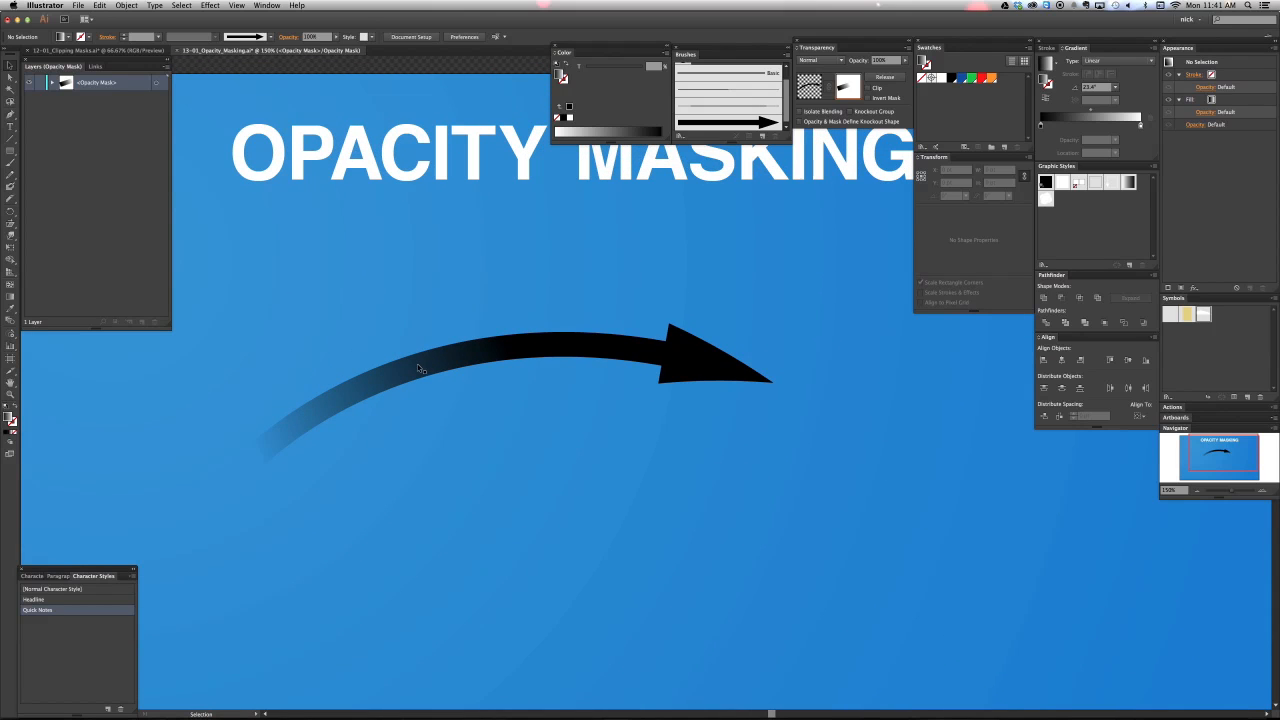
key(super+minus)
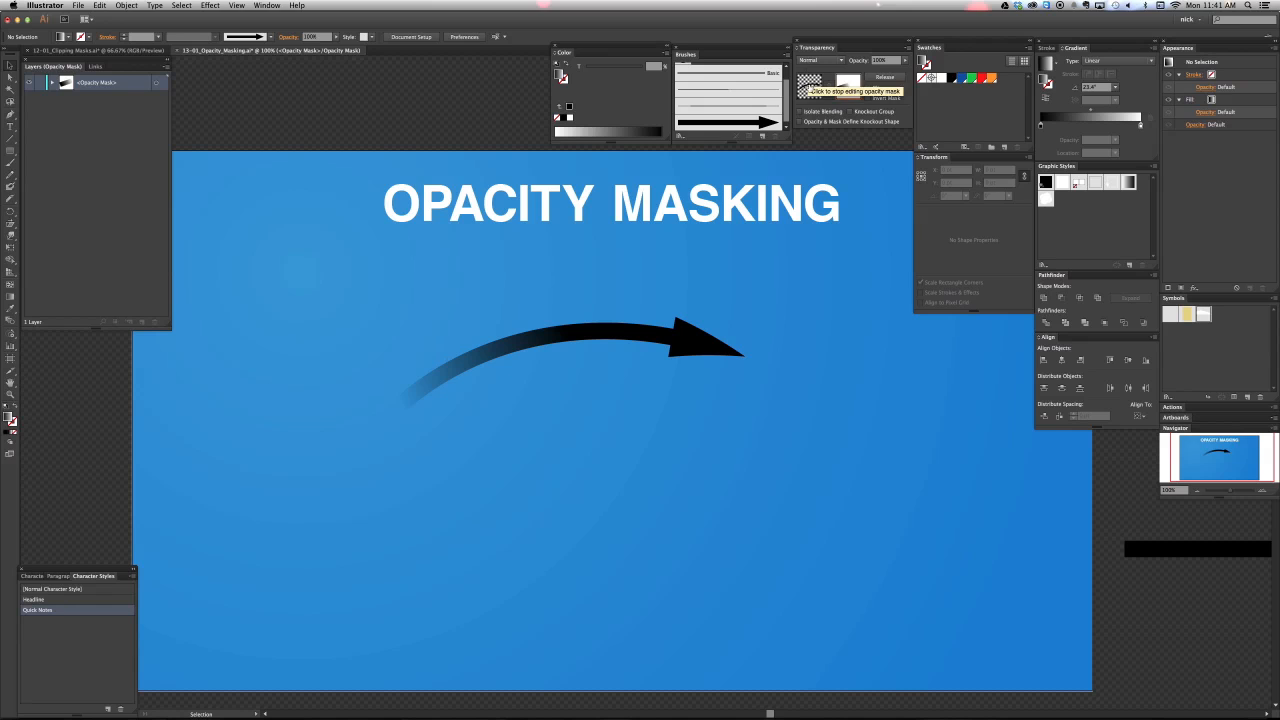
Stop editing the opacity mask and recolor the arrow's stroke orange.
click(807, 87)
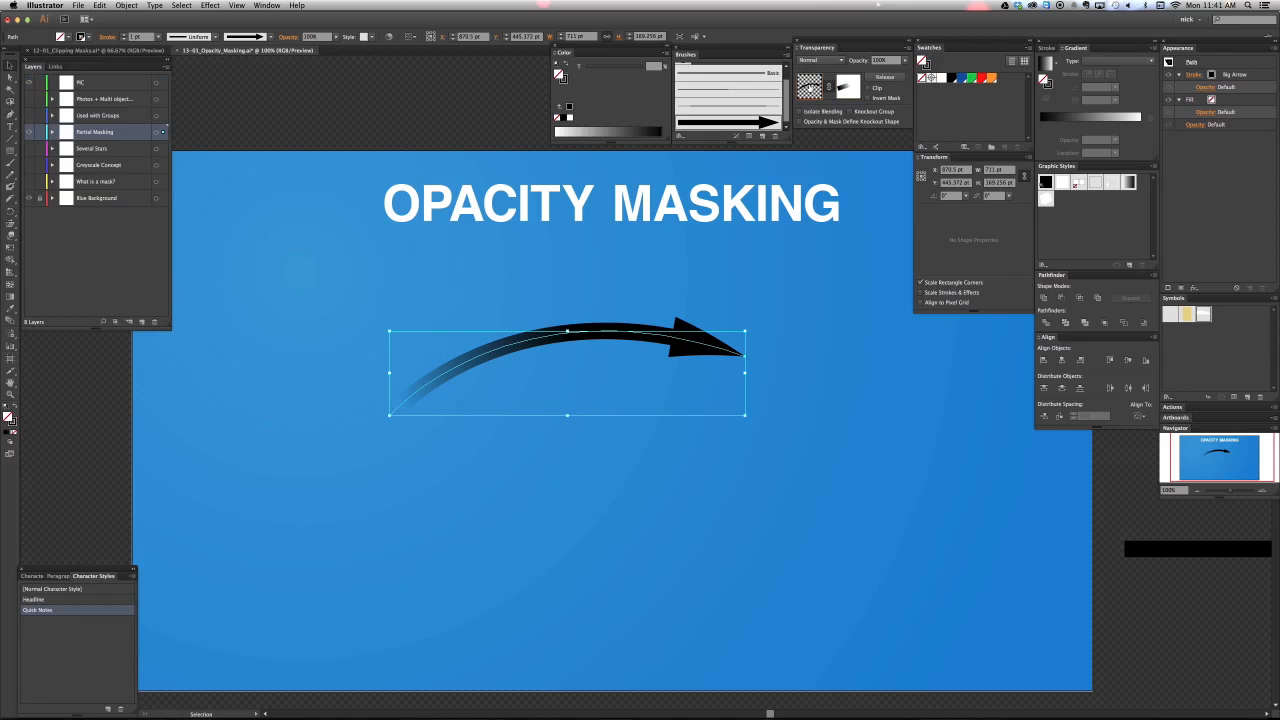
click(614, 477)
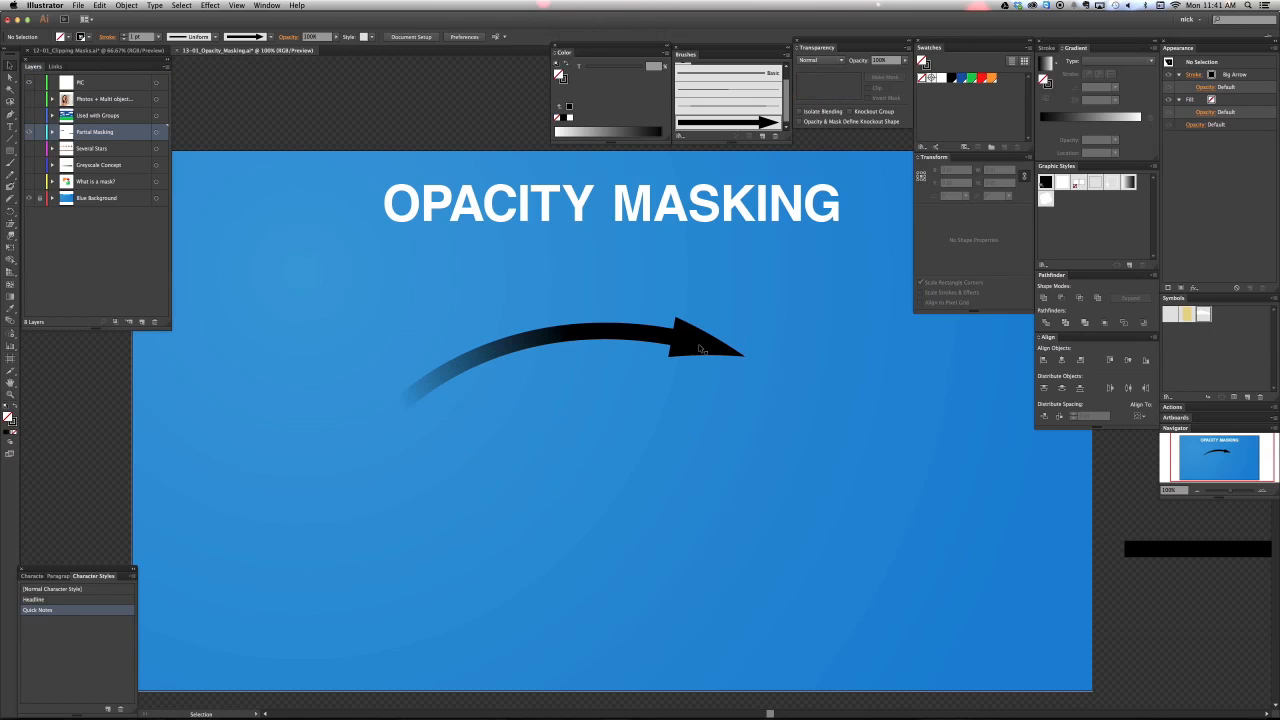
key(a)
click(701, 348)
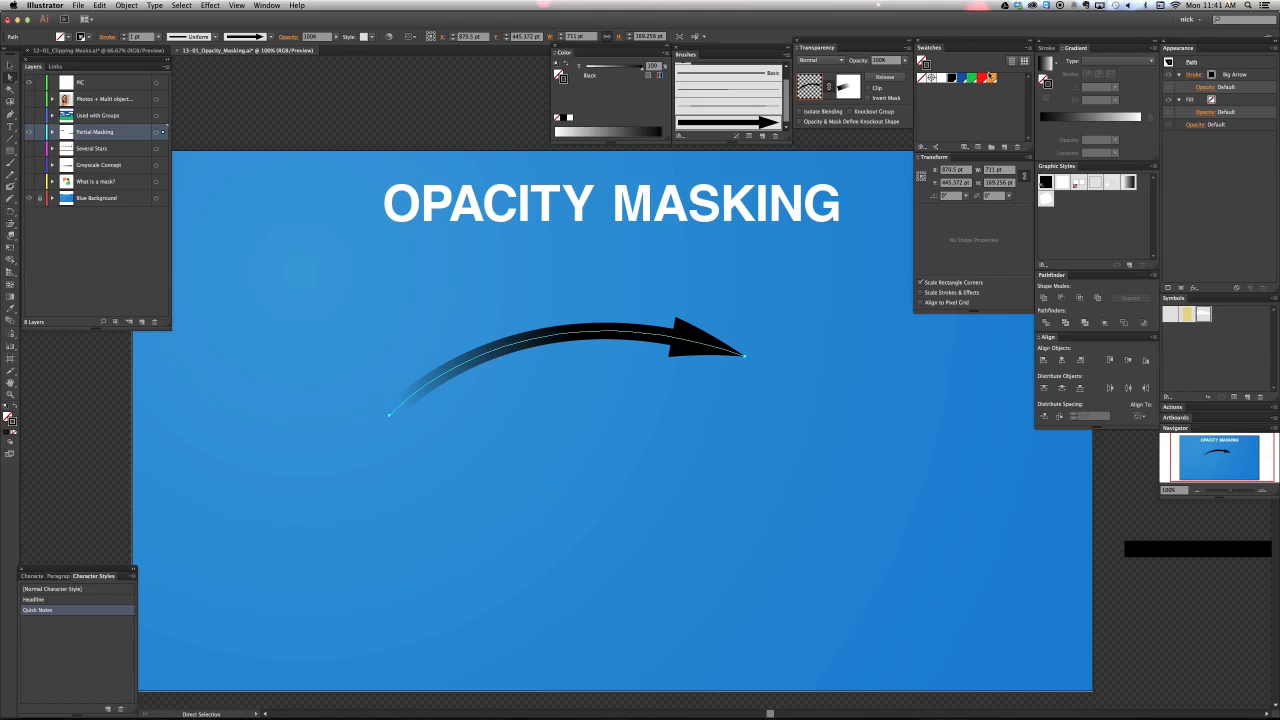
click(991, 78)
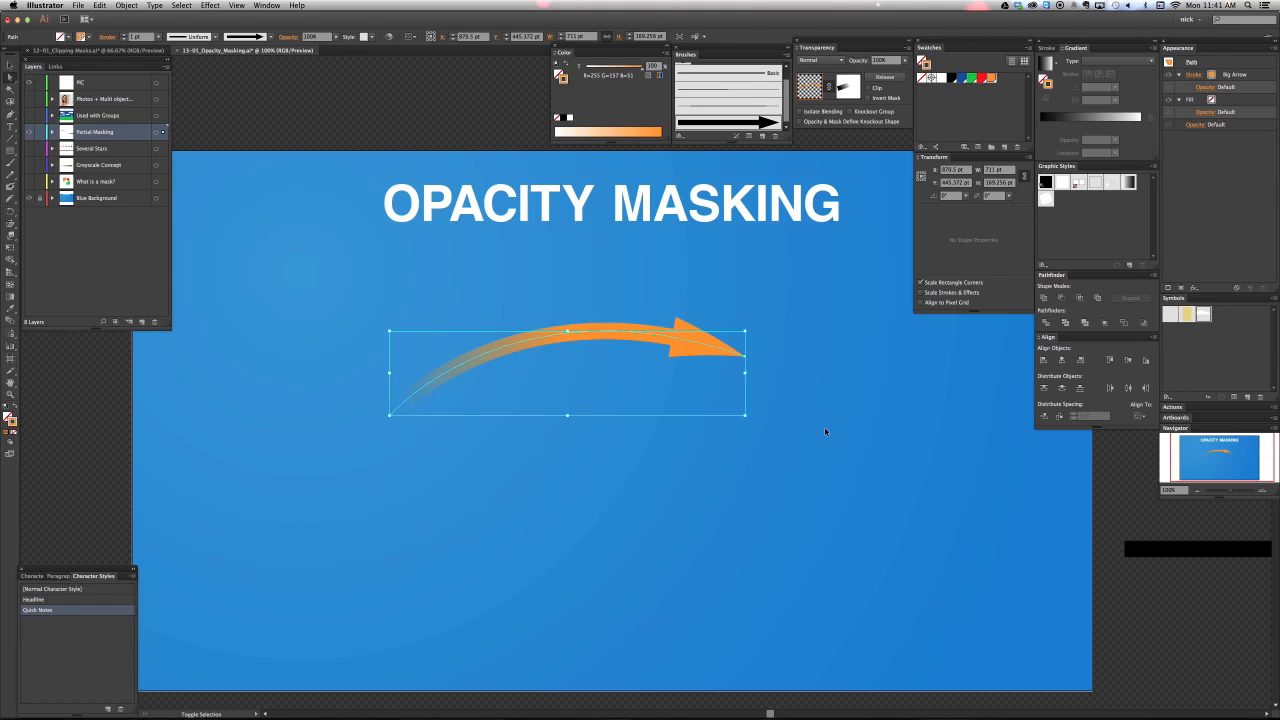
click(822, 428)
key(v)
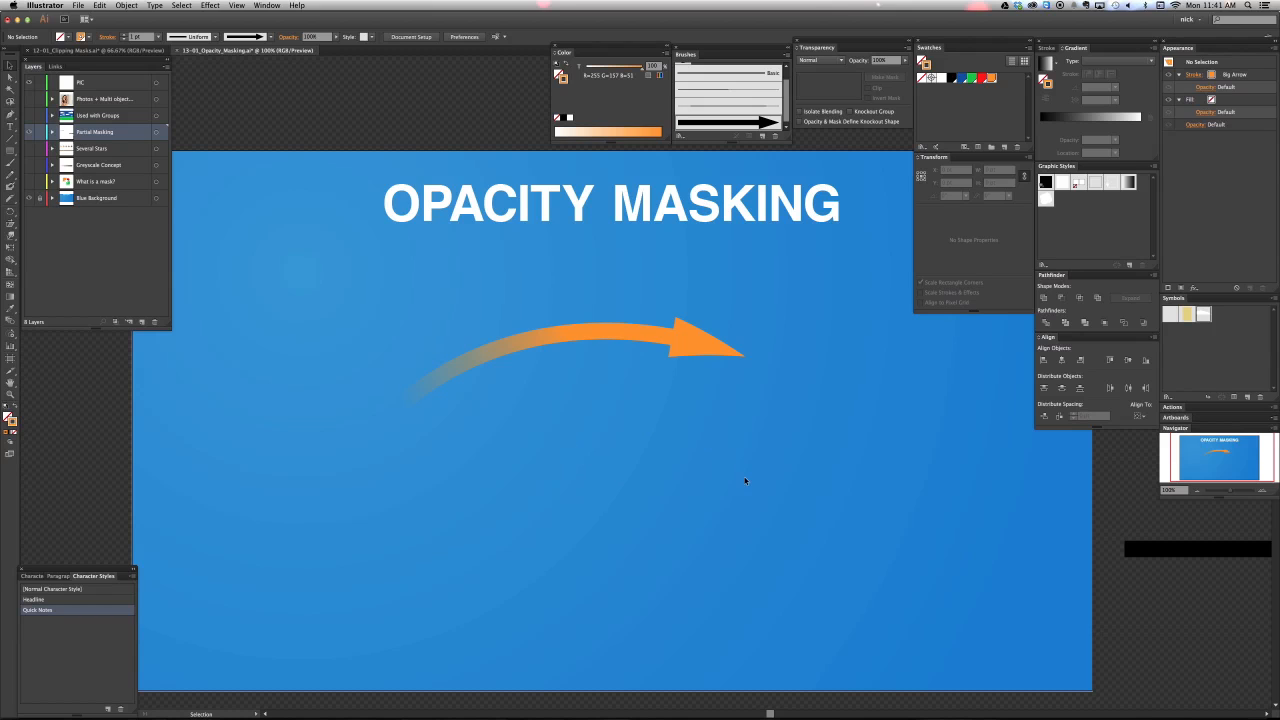
Draw a five-pointed star about 195 pt wide below the arrowhead and fill it with red.
key(d)
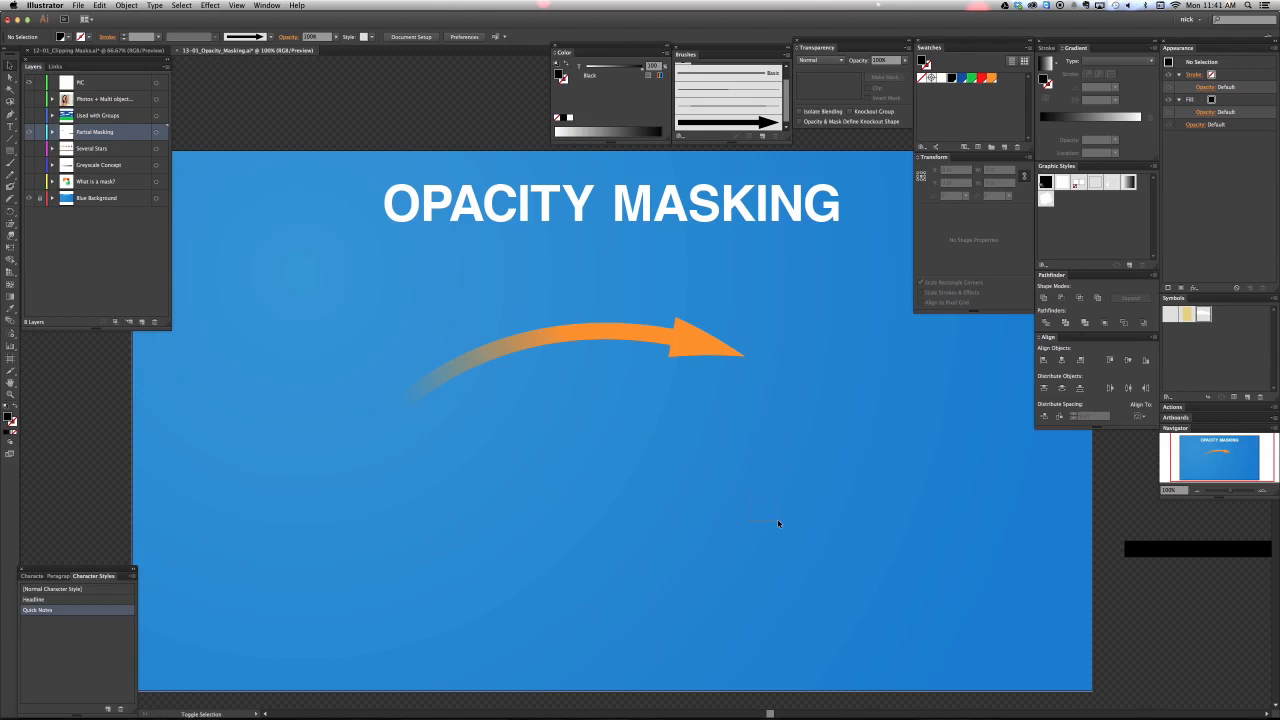
drag(778, 522, 781, 524)
key(s)
drag(726, 486, 775, 500)
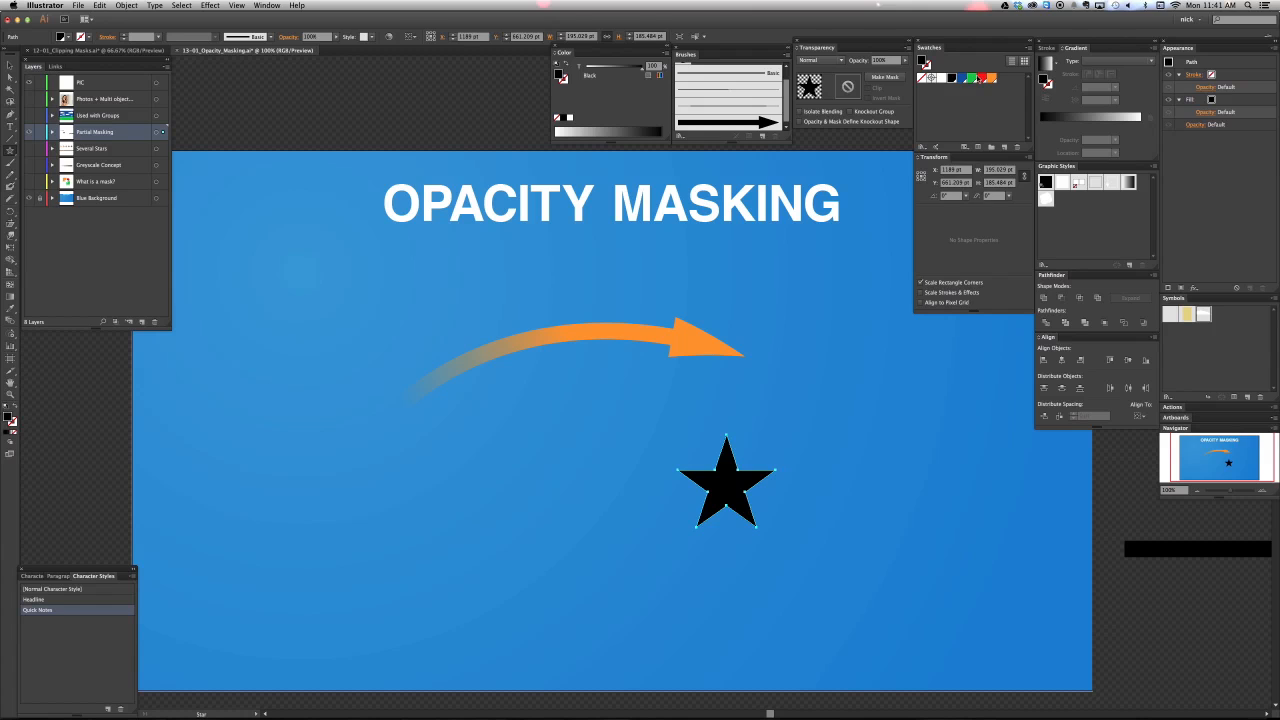
click(982, 79)
Enlarge the star proportionally to about 298 × 283 pt and move it behind the arrow's faded tail.
key(v)
shift+click(723, 464)
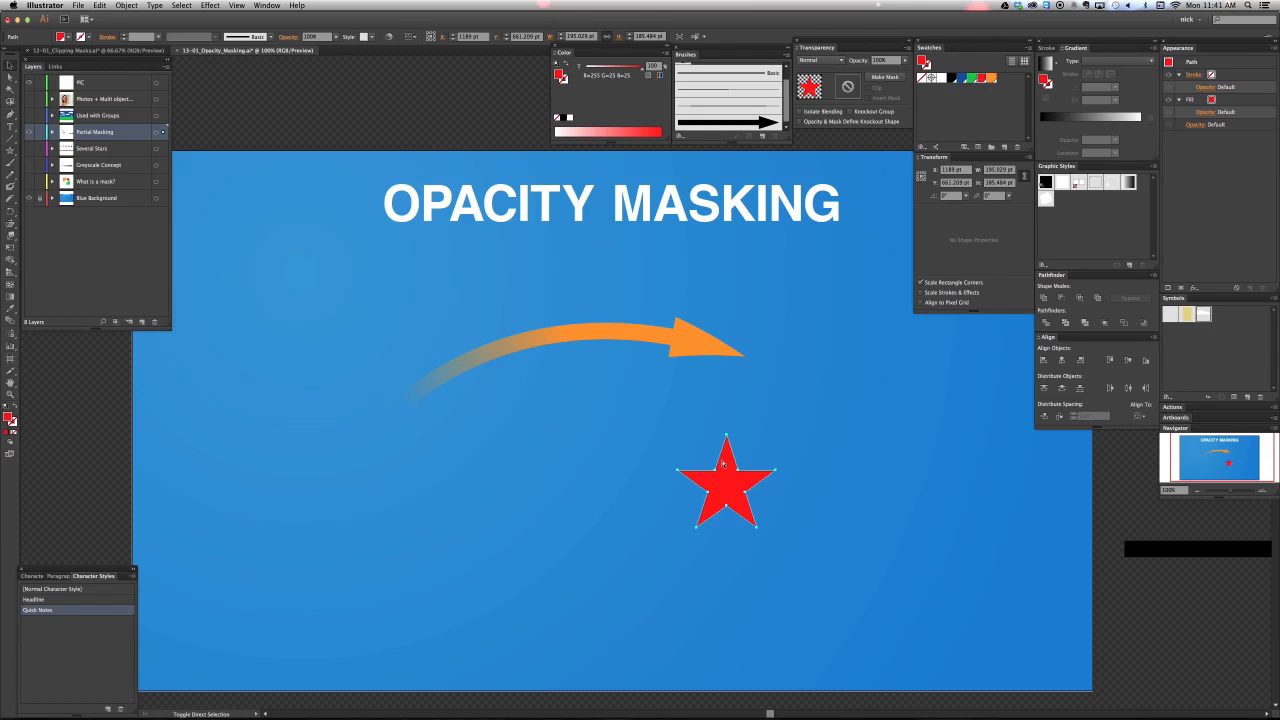
shift+click(723, 464)
drag(727, 436, 727, 386)
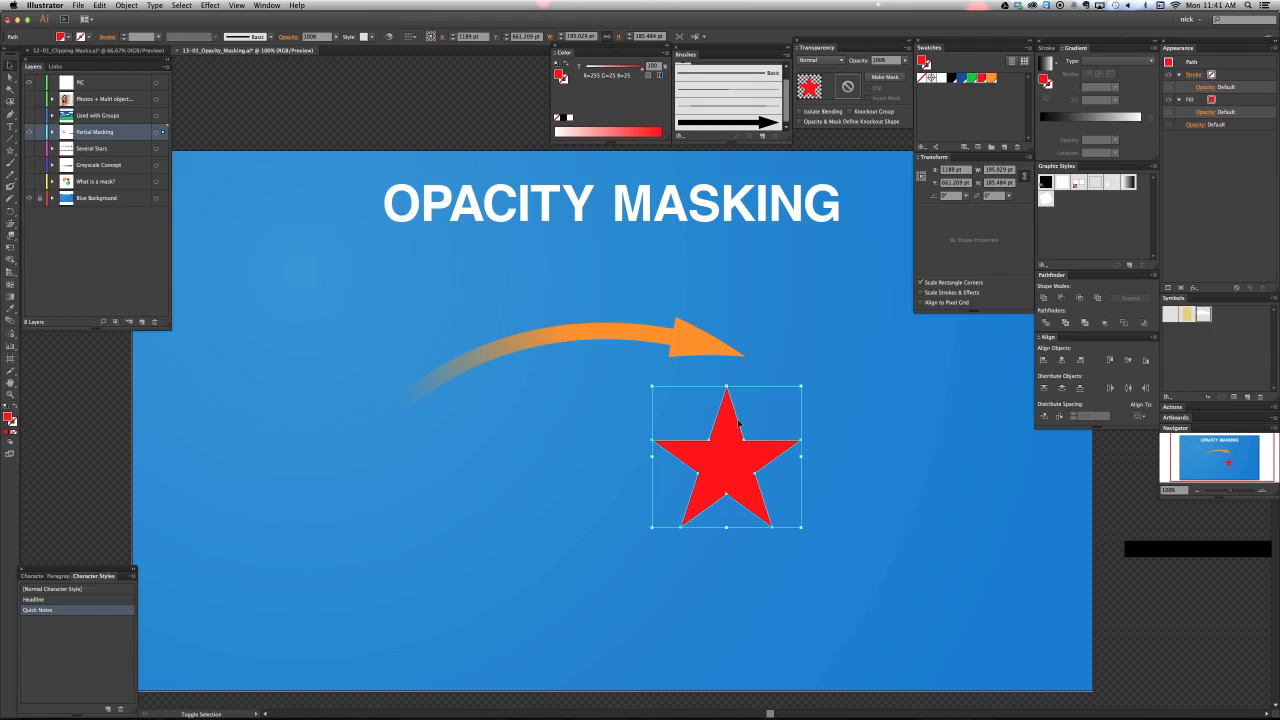
drag(729, 467, 433, 386)
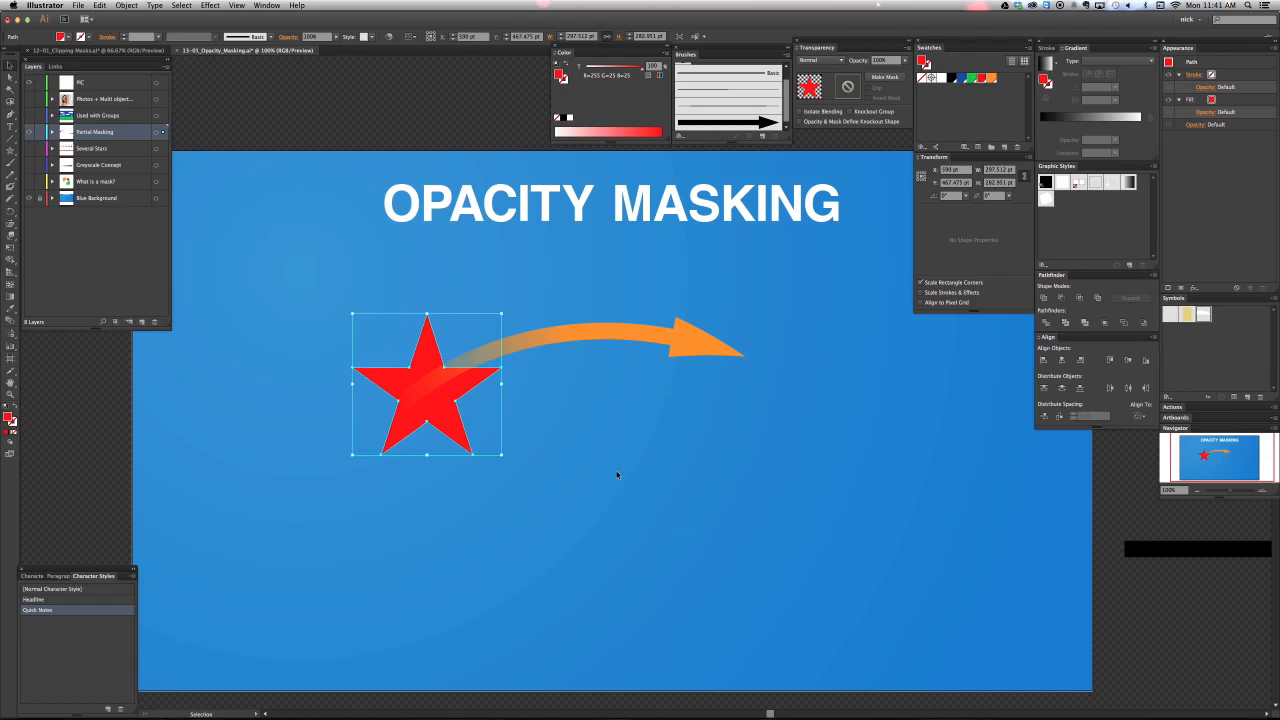
click(617, 474)
click(427, 427)
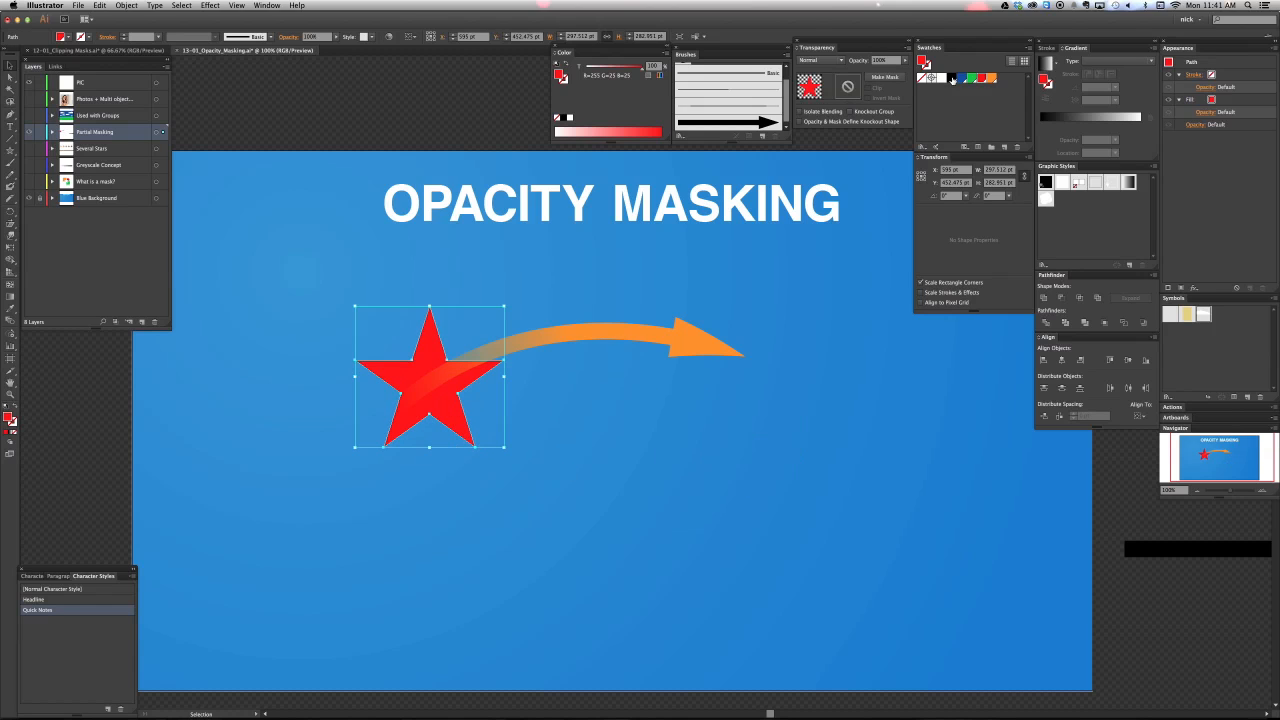
Lighten the tint of the star's red fill and deselect it to check the faded tail over it.
click(625, 70)
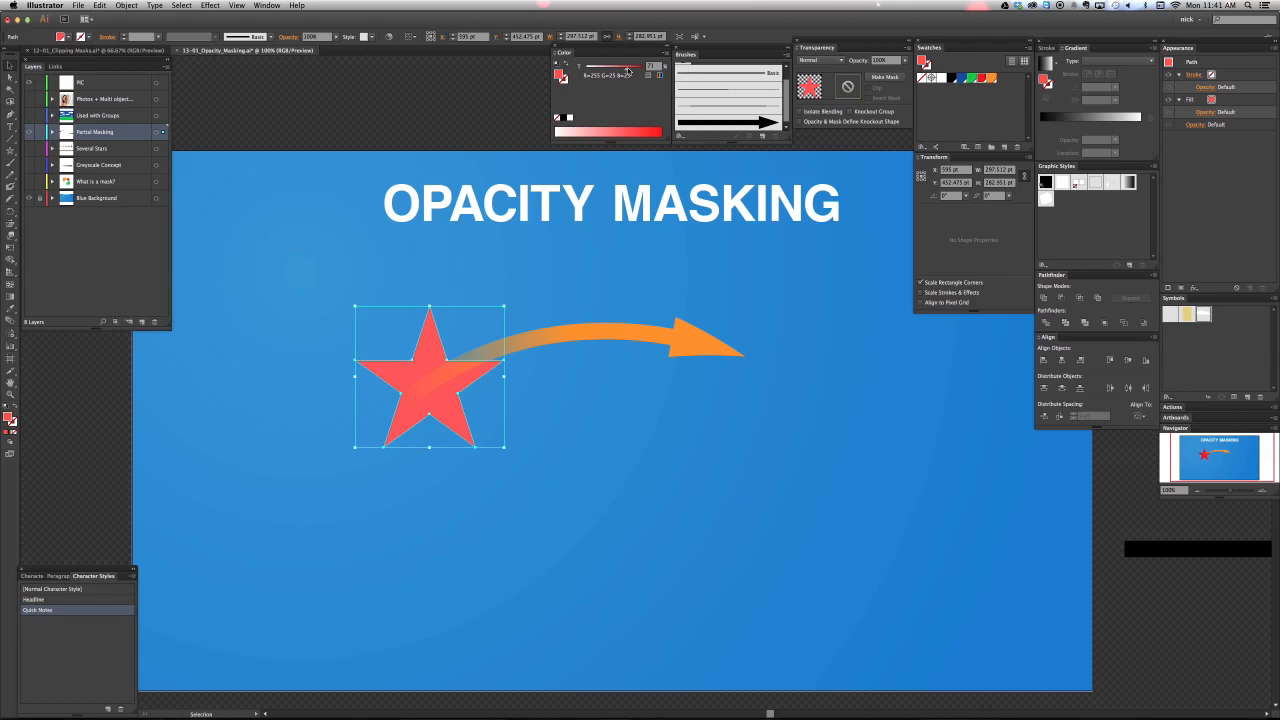
drag(426, 343, 419, 348)
scroll(408, 348, up, 2)
click(408, 348)
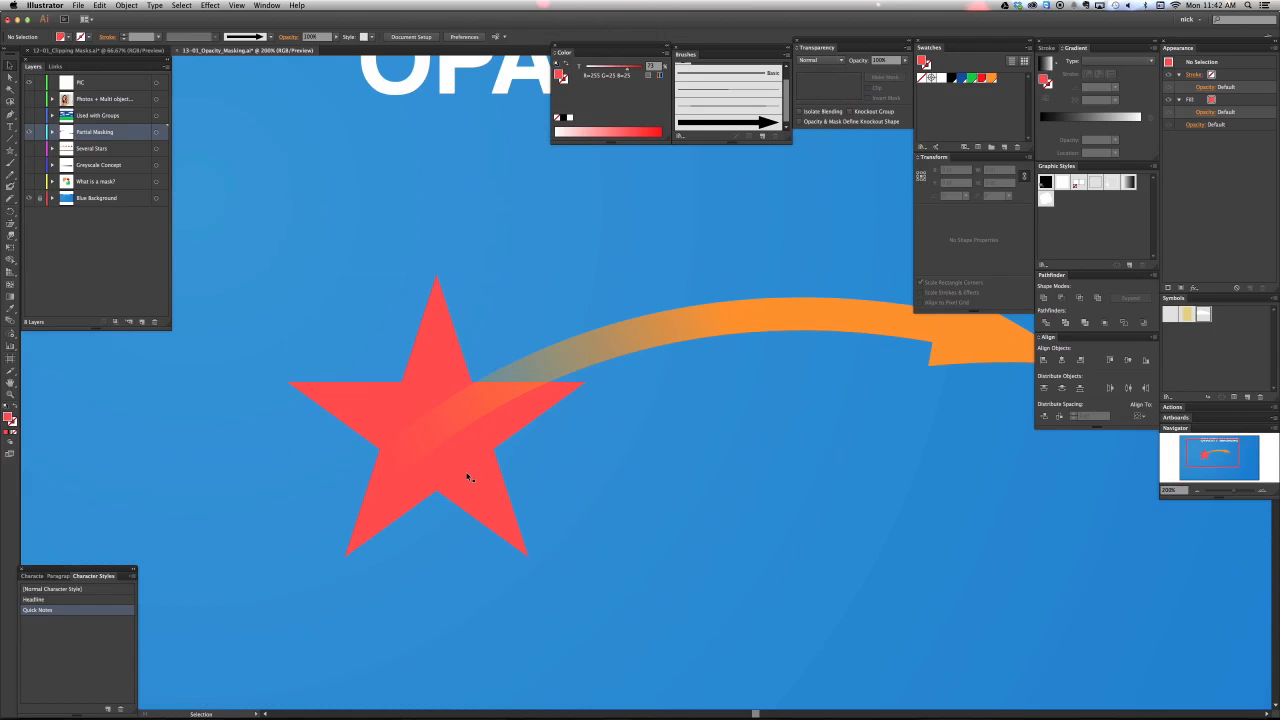
Move the star along the arrow to test the transparency, placing it back behind the faded tail.
drag(460, 470, 618, 355)
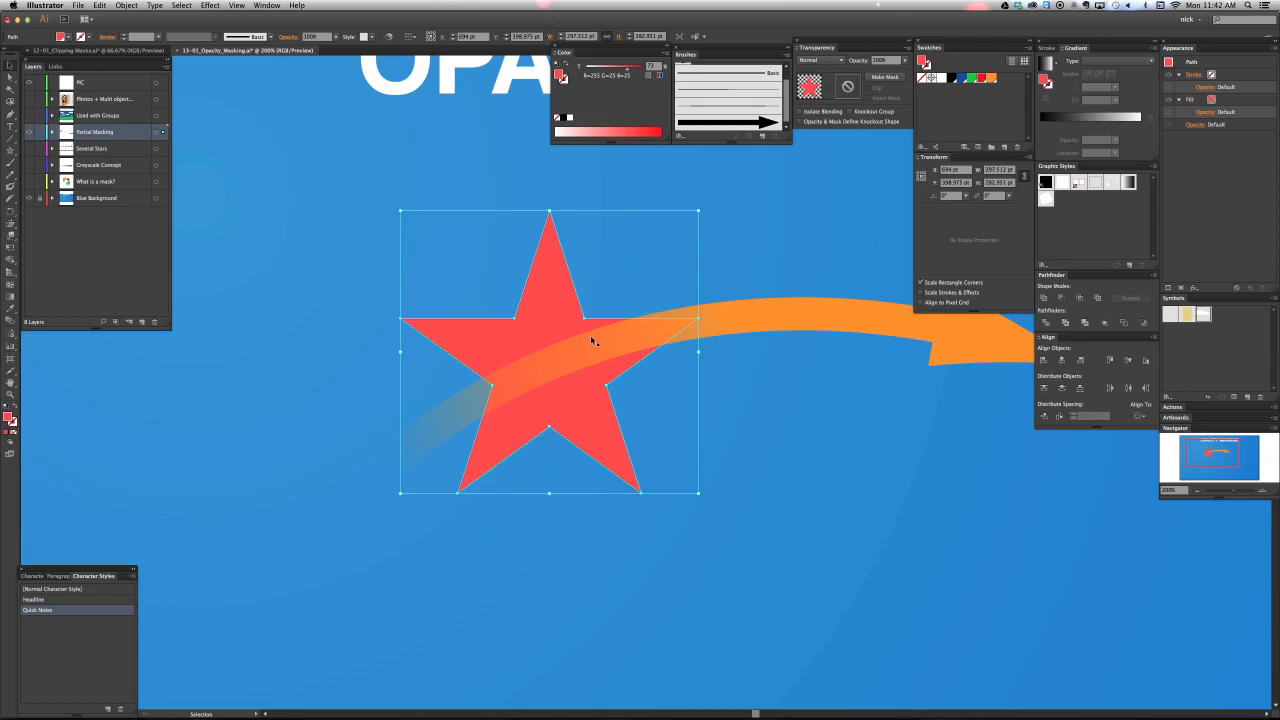
drag(559, 424, 884, 321)
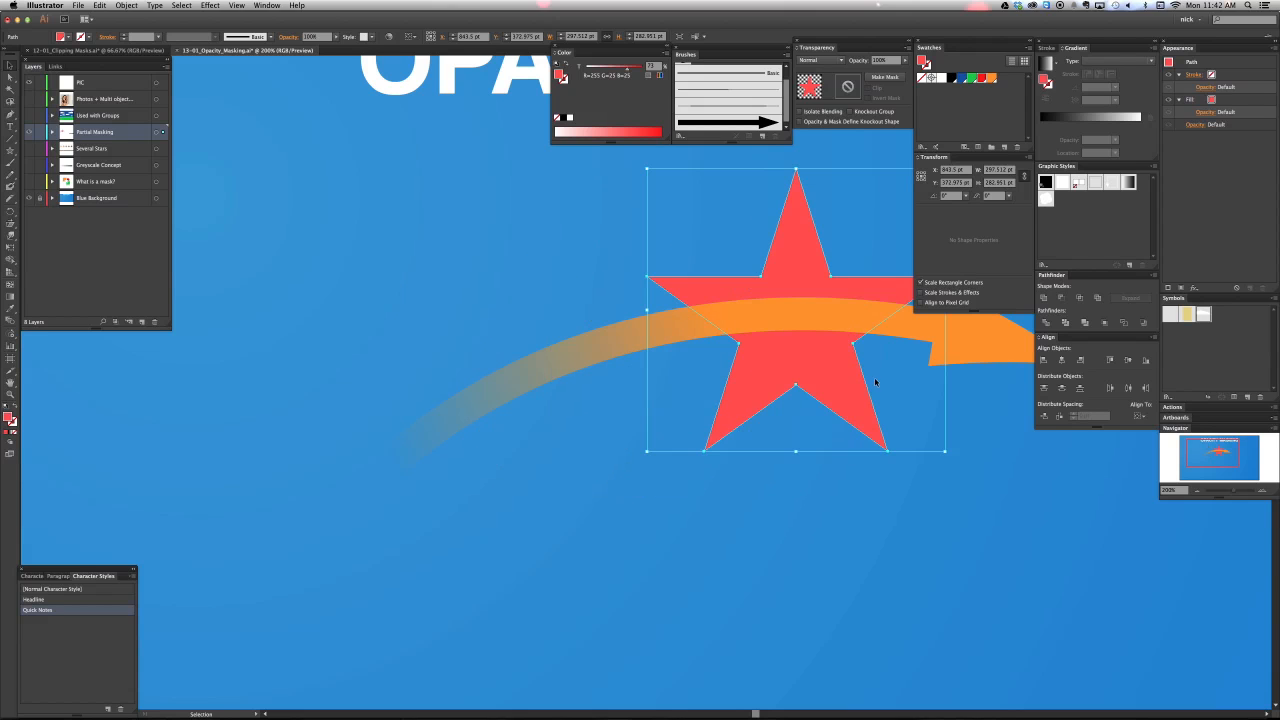
drag(841, 379, 466, 403)
scroll(464, 408, down, 1)
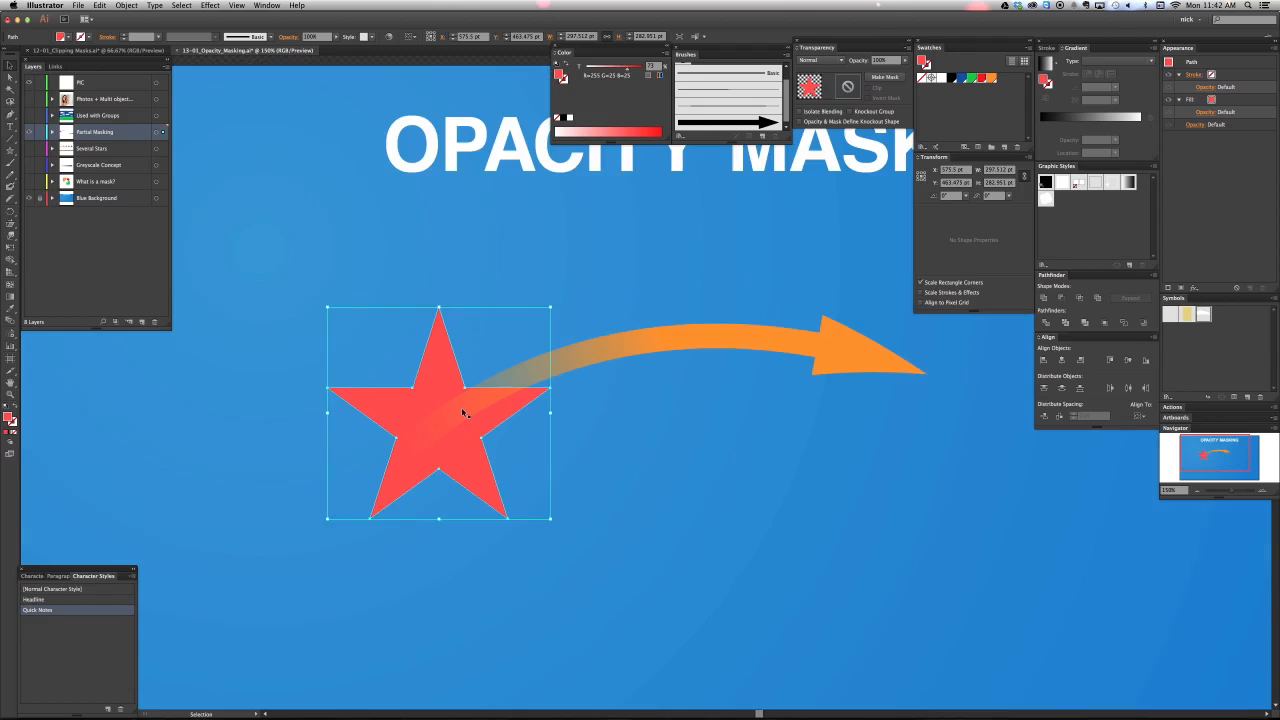
scroll(463, 411, down, 1)
click(663, 460)
drag(635, 463, 537, 445)
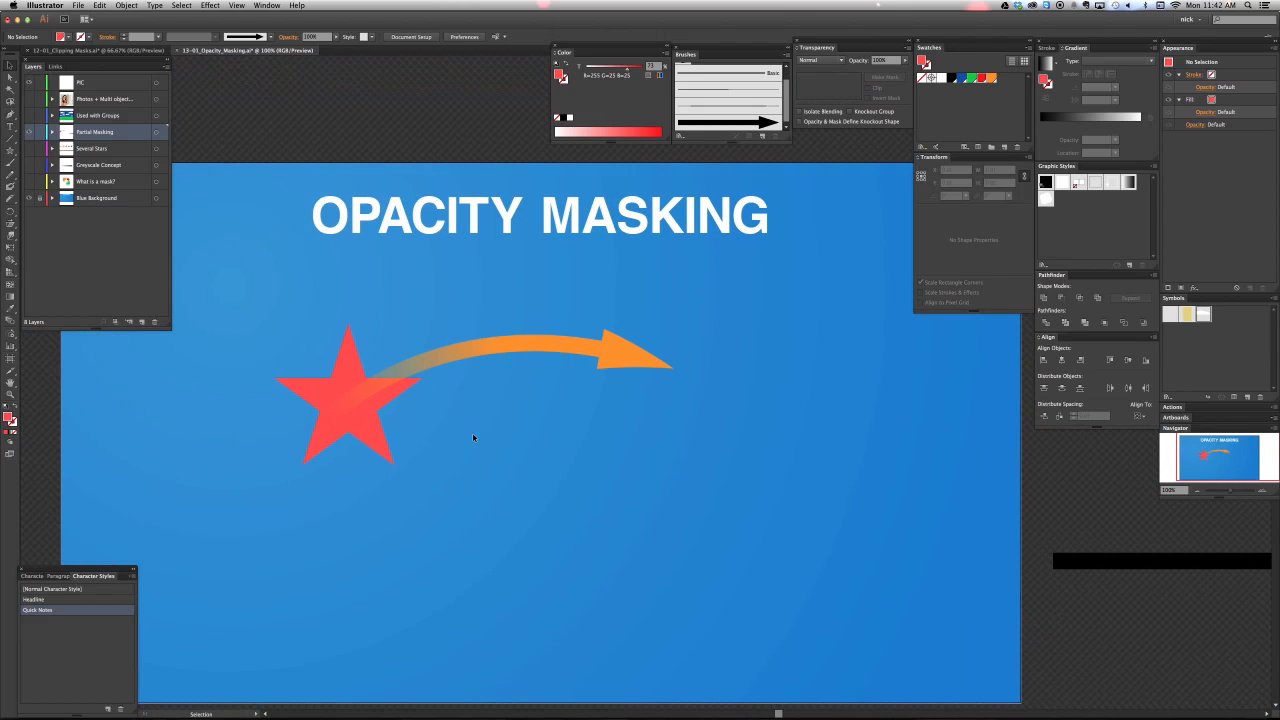
Hide the Partial Masking layer, then show the Used with Groups layer and make it active.
scroll(460, 450, down, 2)
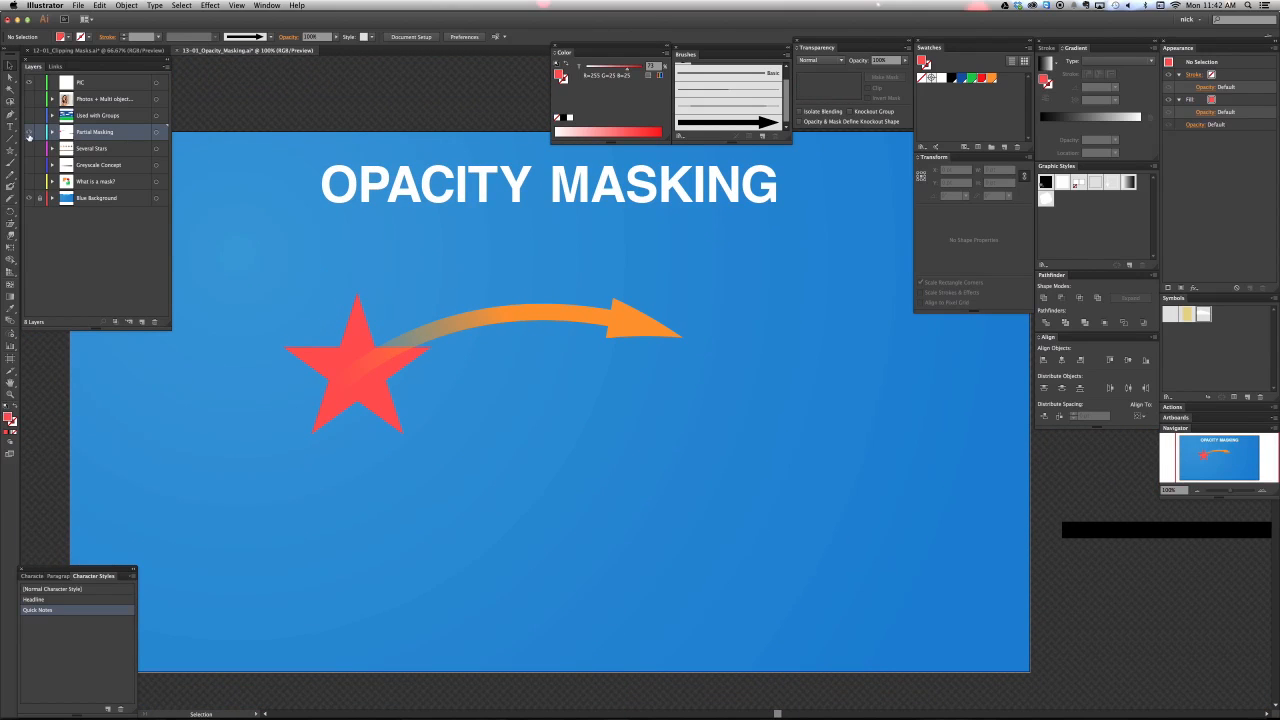
click(28, 131)
click(28, 115)
click(94, 116)
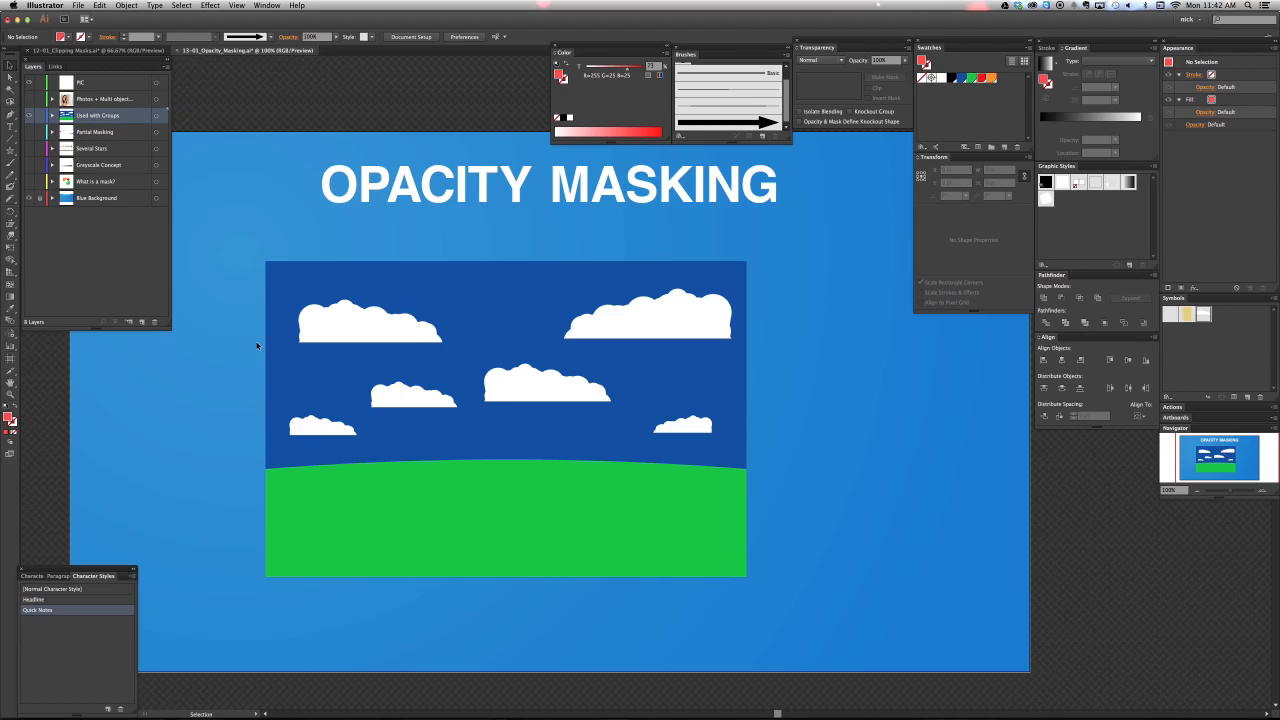
Examine the separate cloud symbols in the sky by selecting several of them individually.
click(395, 343)
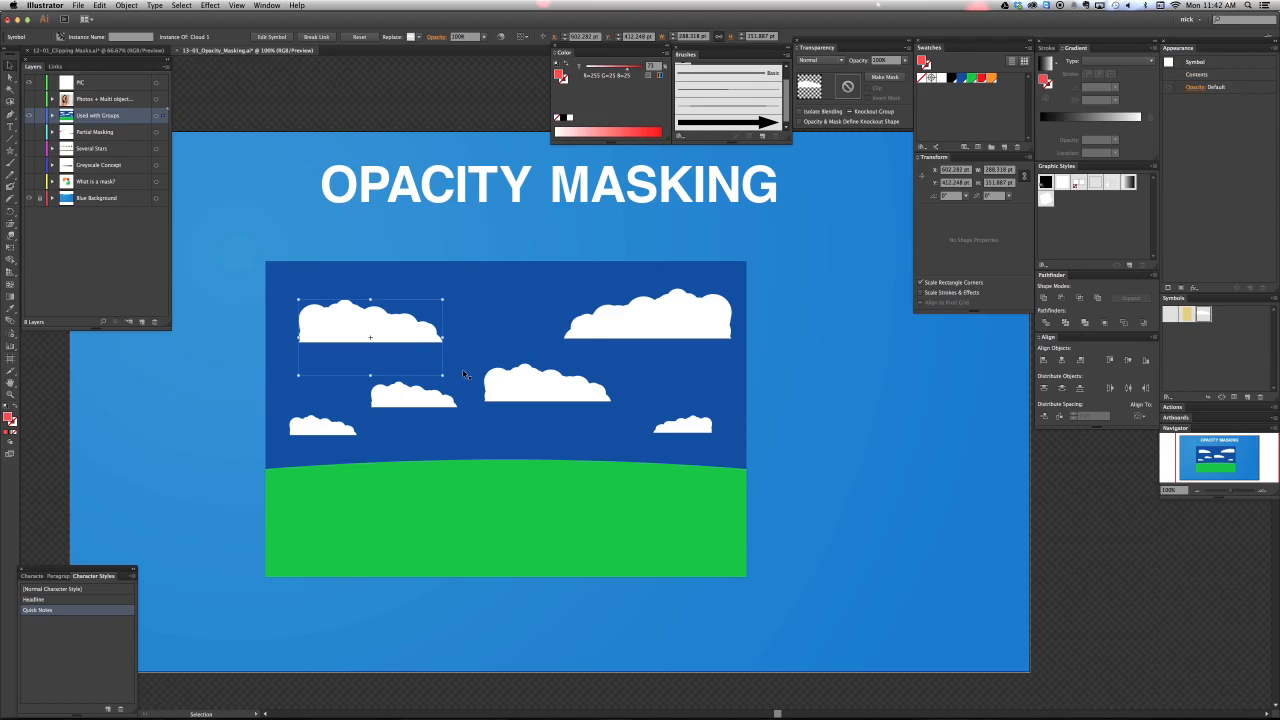
click(635, 315)
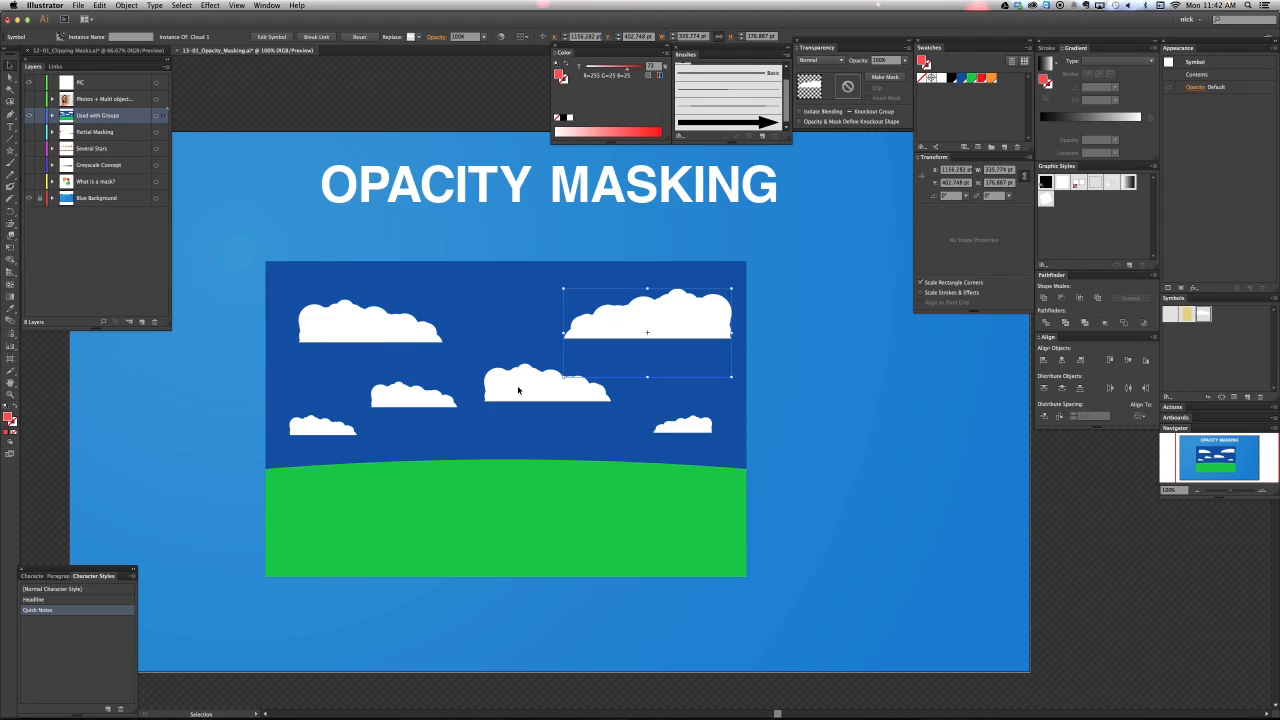
click(517, 388)
click(418, 398)
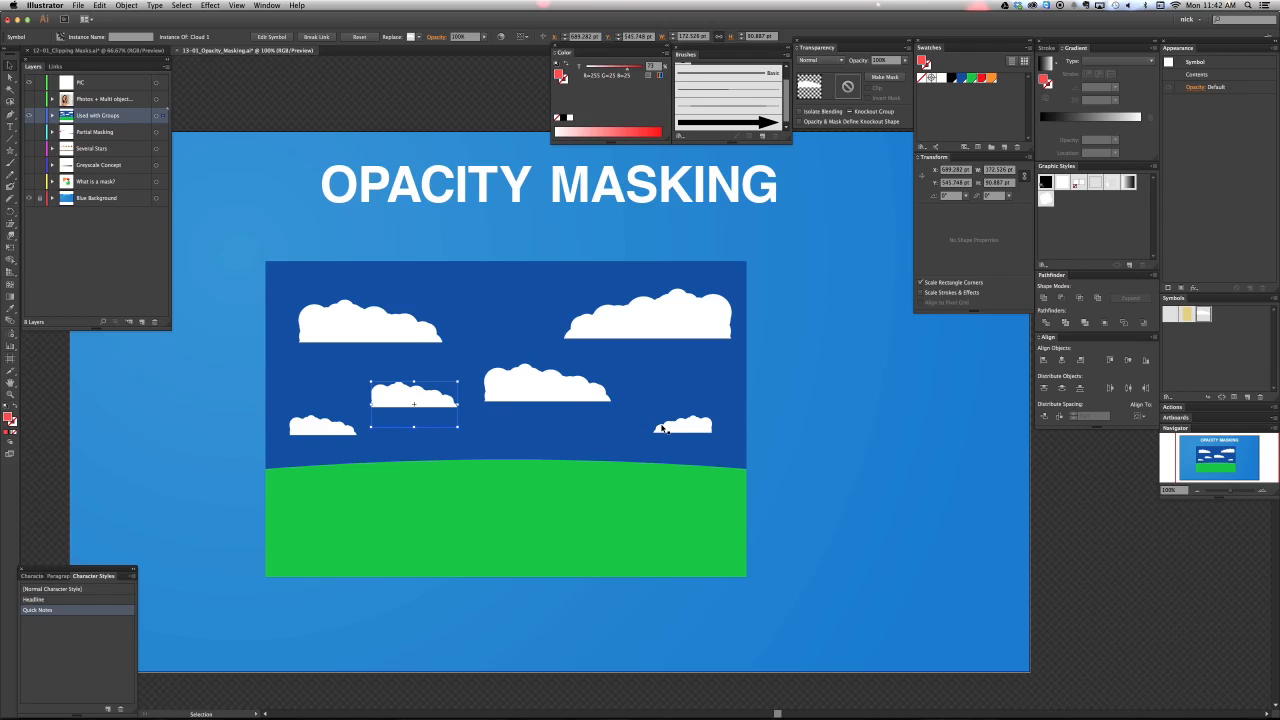
click(634, 431)
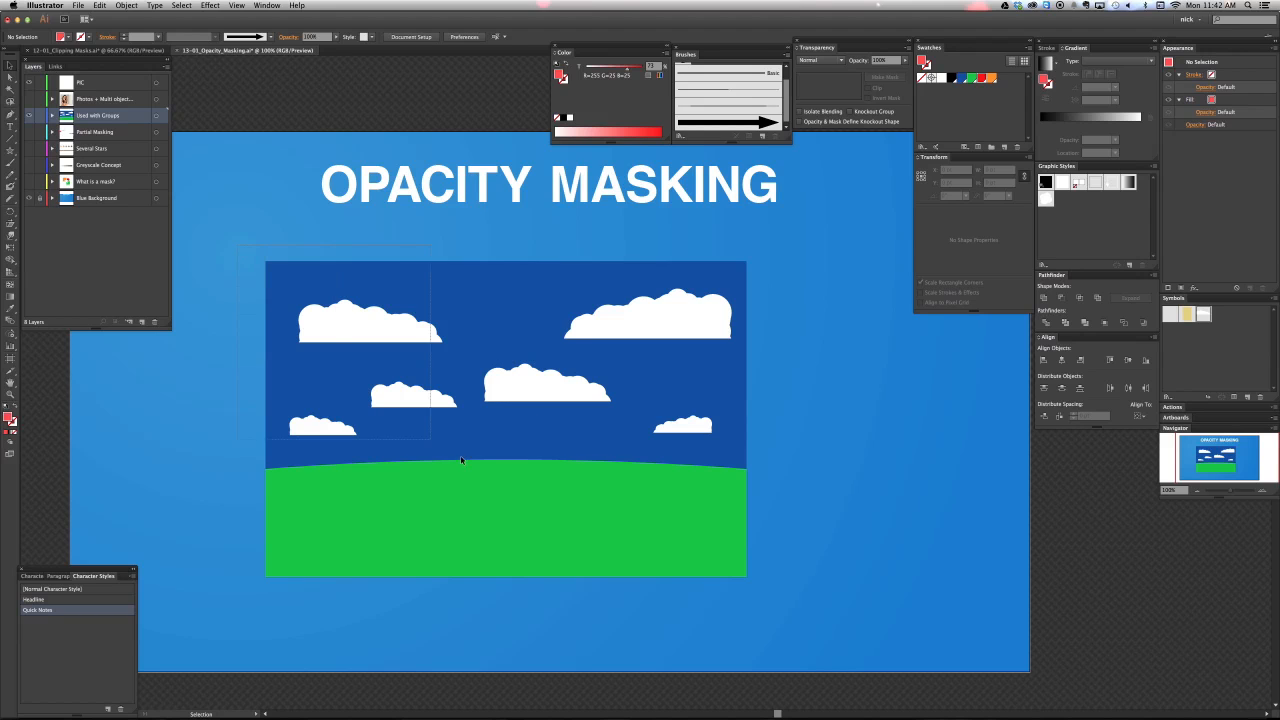
Move the entire landscape illustration about 75 pt to the right and deselect it.
key(super+a)
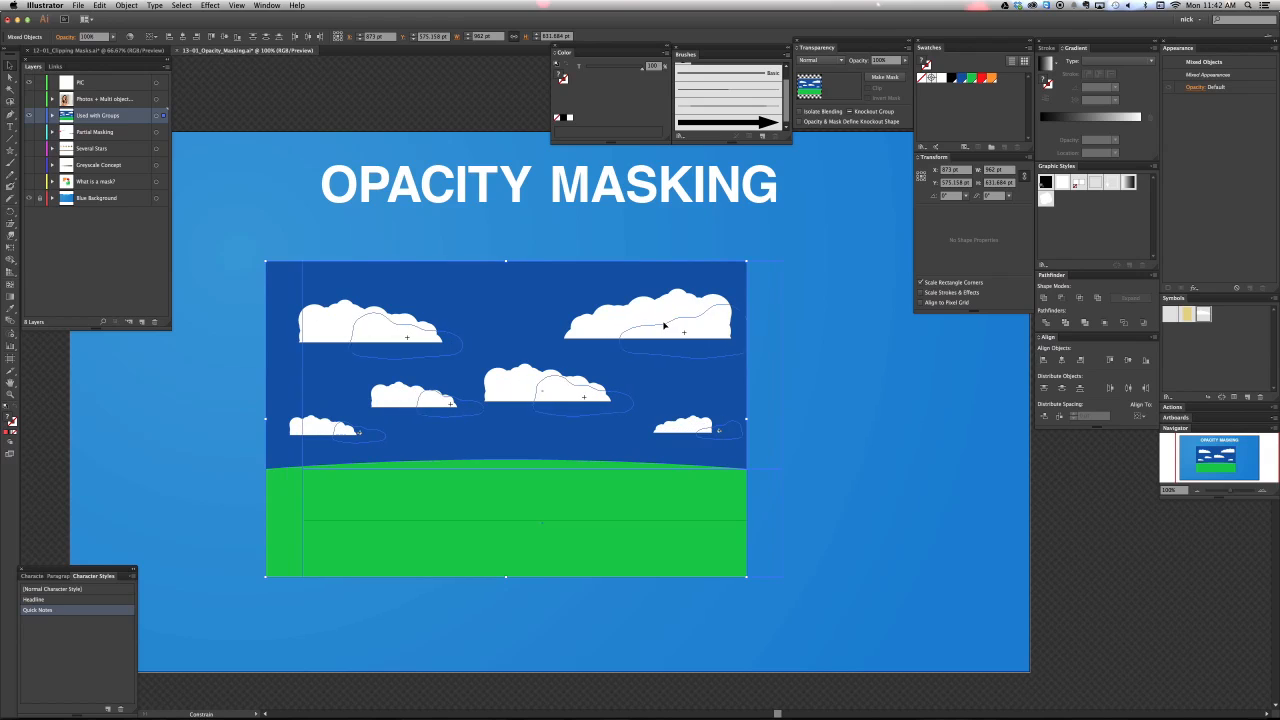
drag(664, 325, 665, 325)
click(789, 491)
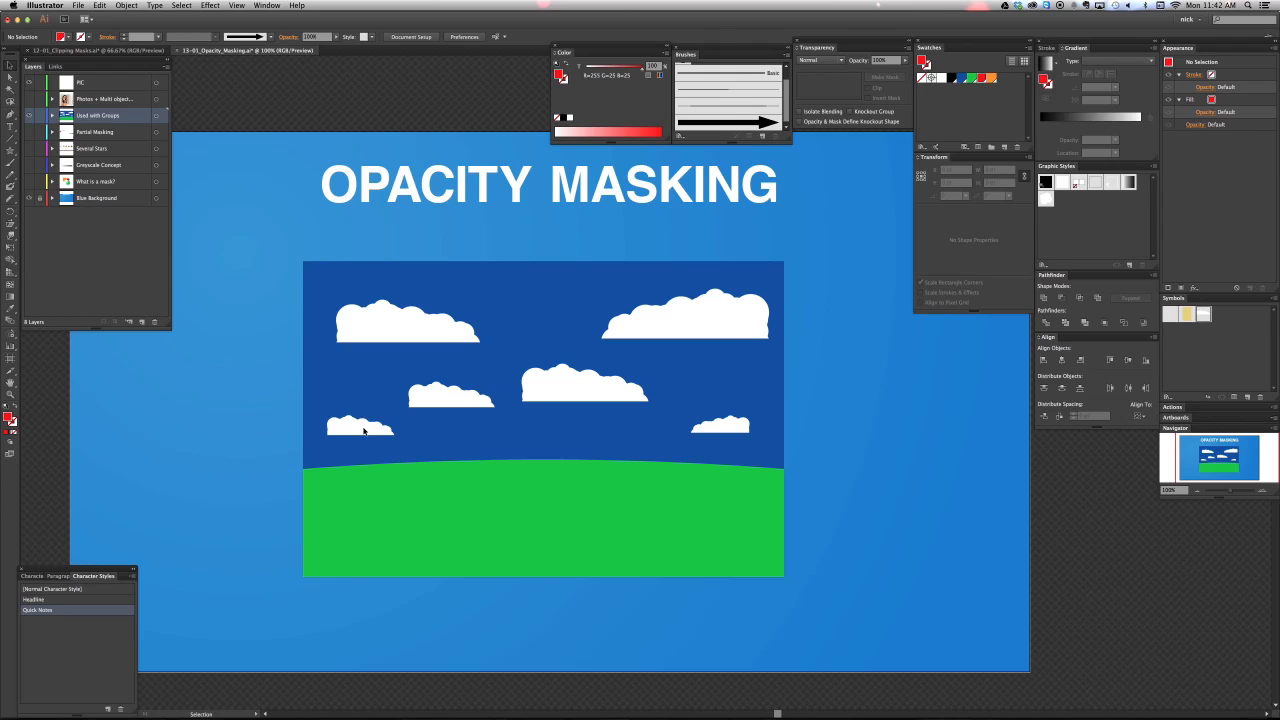
click(364, 430)
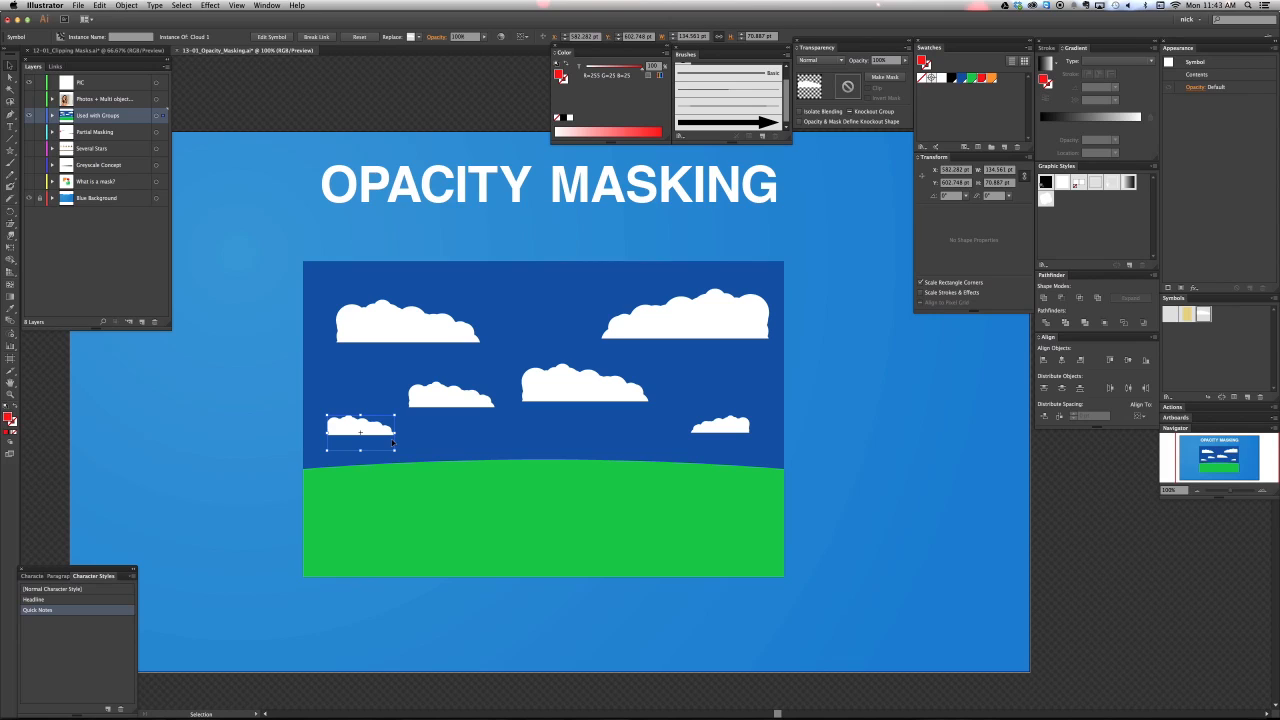
click(267, 370)
Draw a red rectangle about 952 × 170 pt across the lower clouds and move it down about 189 pt onto the green ground.
key(m)
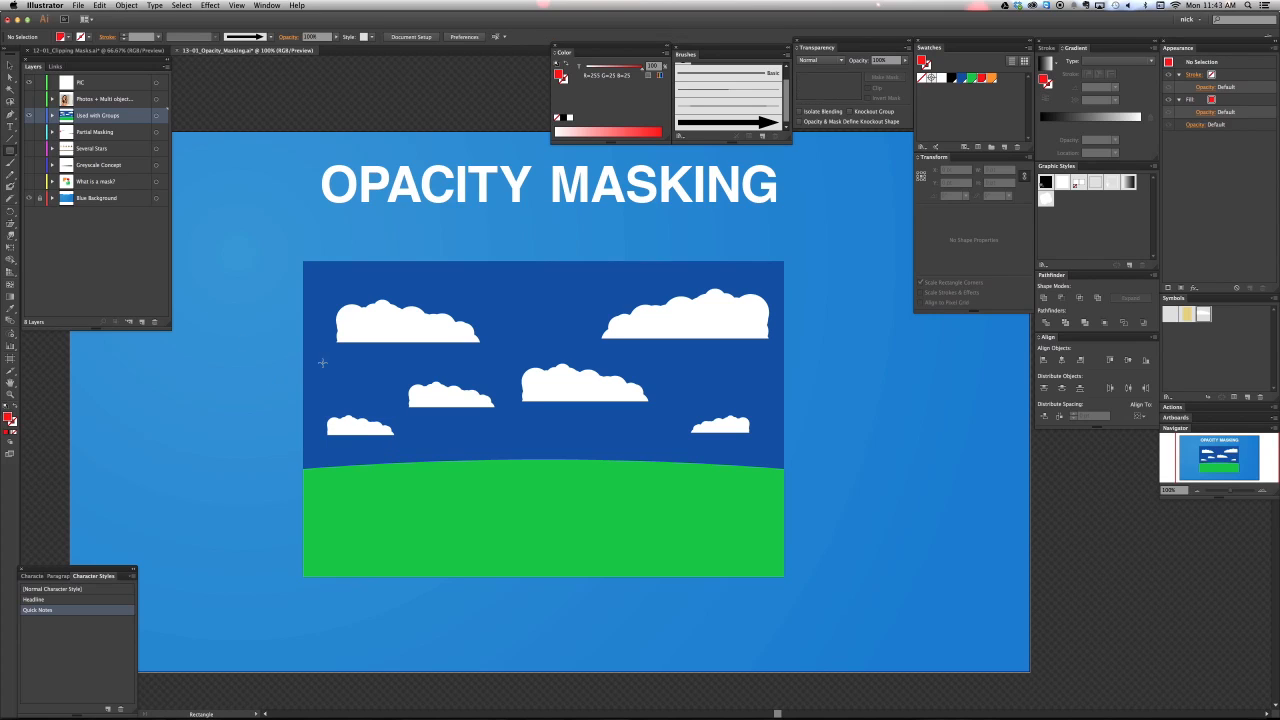
drag(303, 367, 784, 455)
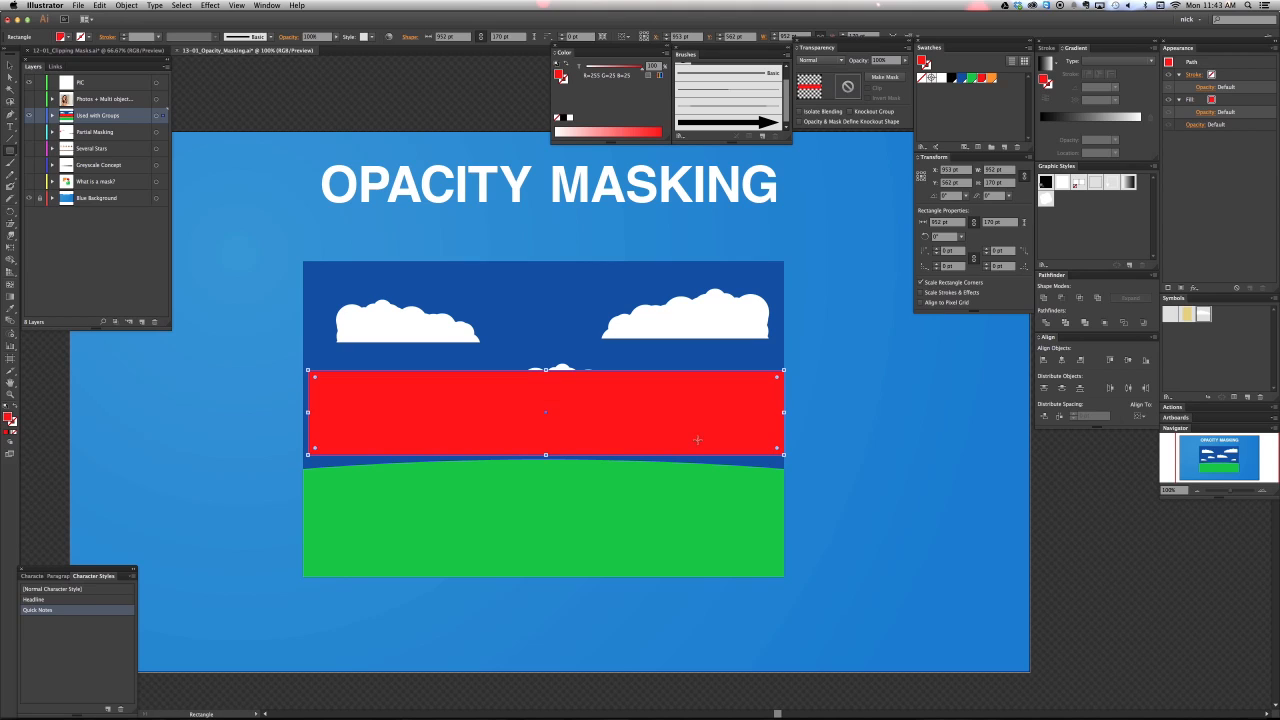
key(v)
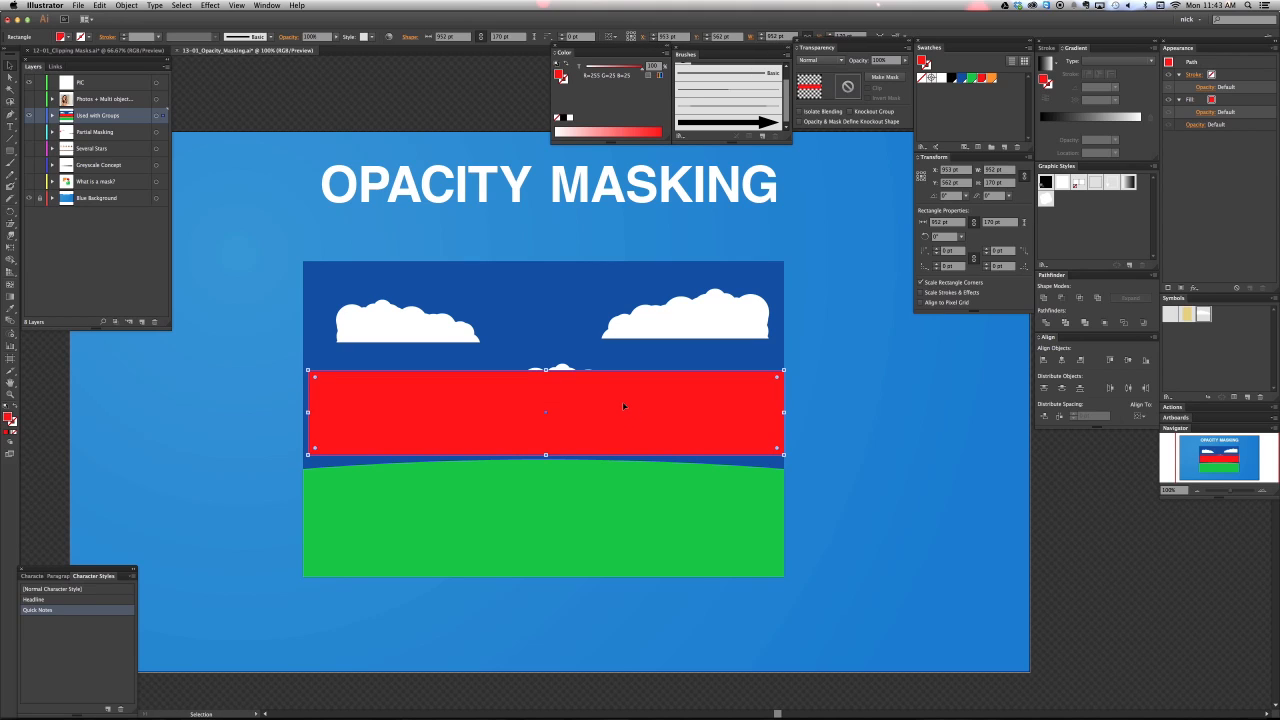
drag(622, 401, 620, 497)
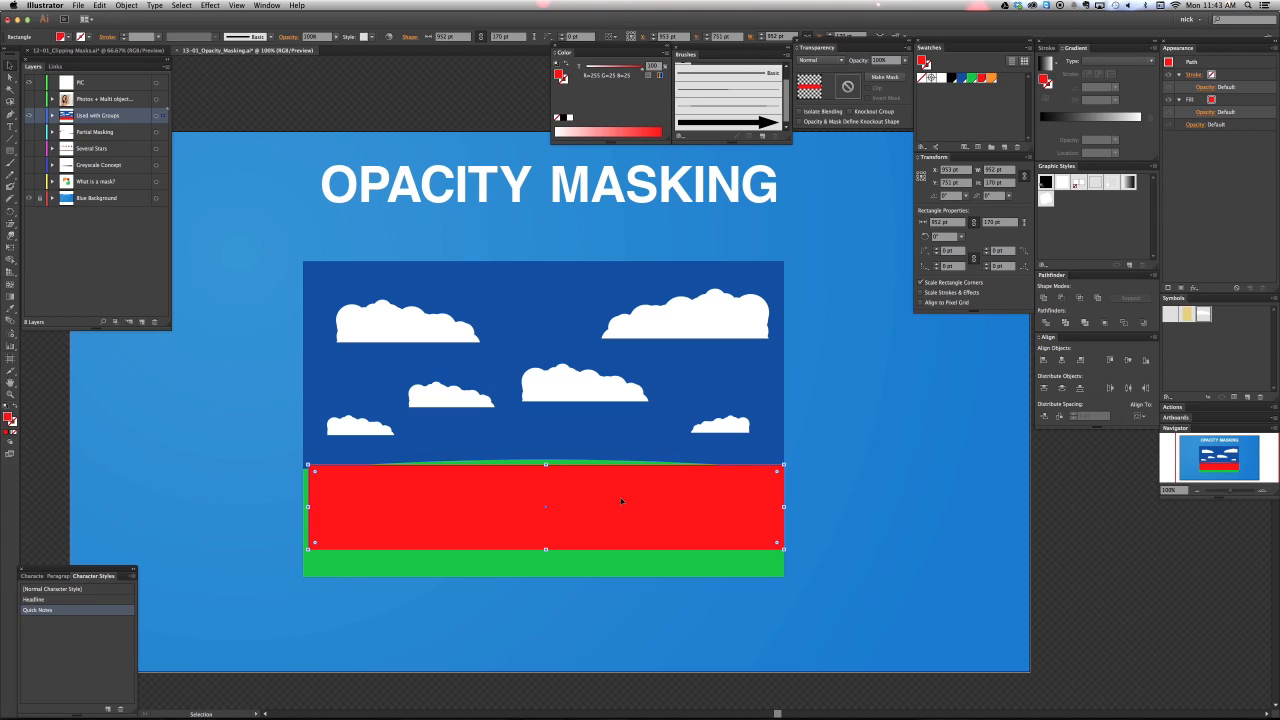
Apply the white-to-black gradient graphic style to the rectangle and place a copy of the small right-hand cloud near the horizon's centre.
click(1124, 183)
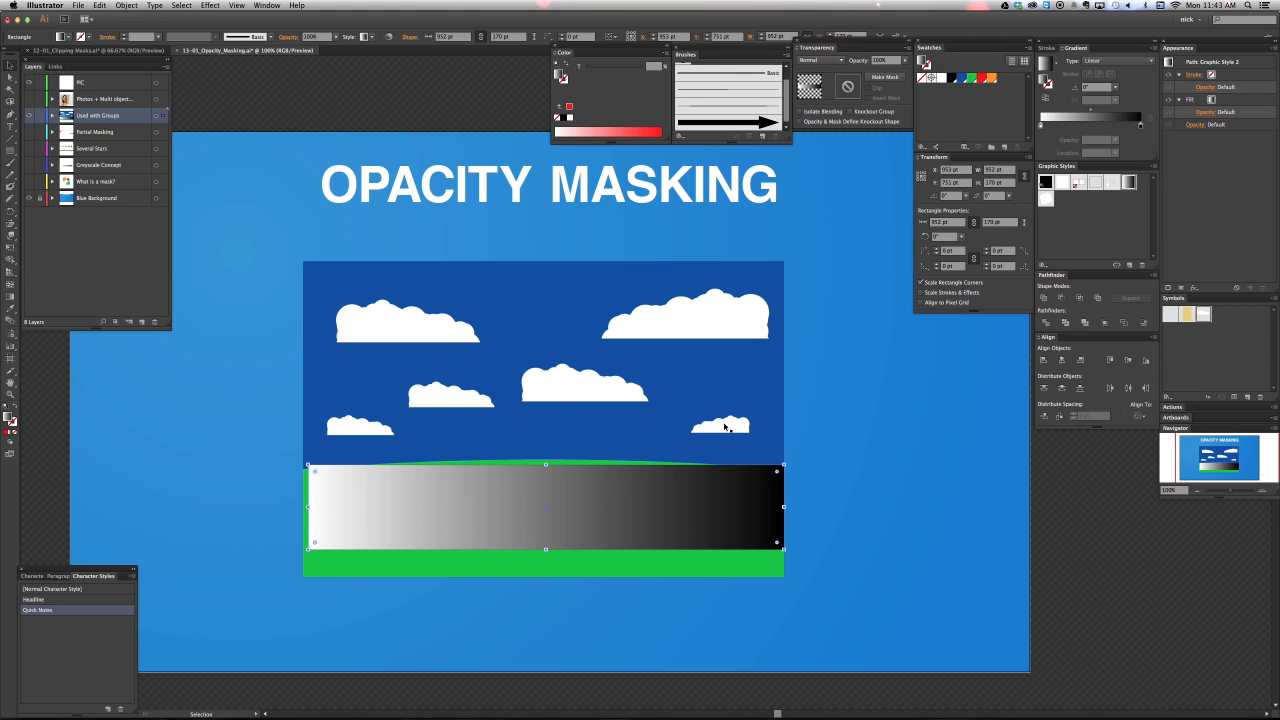
alt+drag(718, 434, 593, 442)
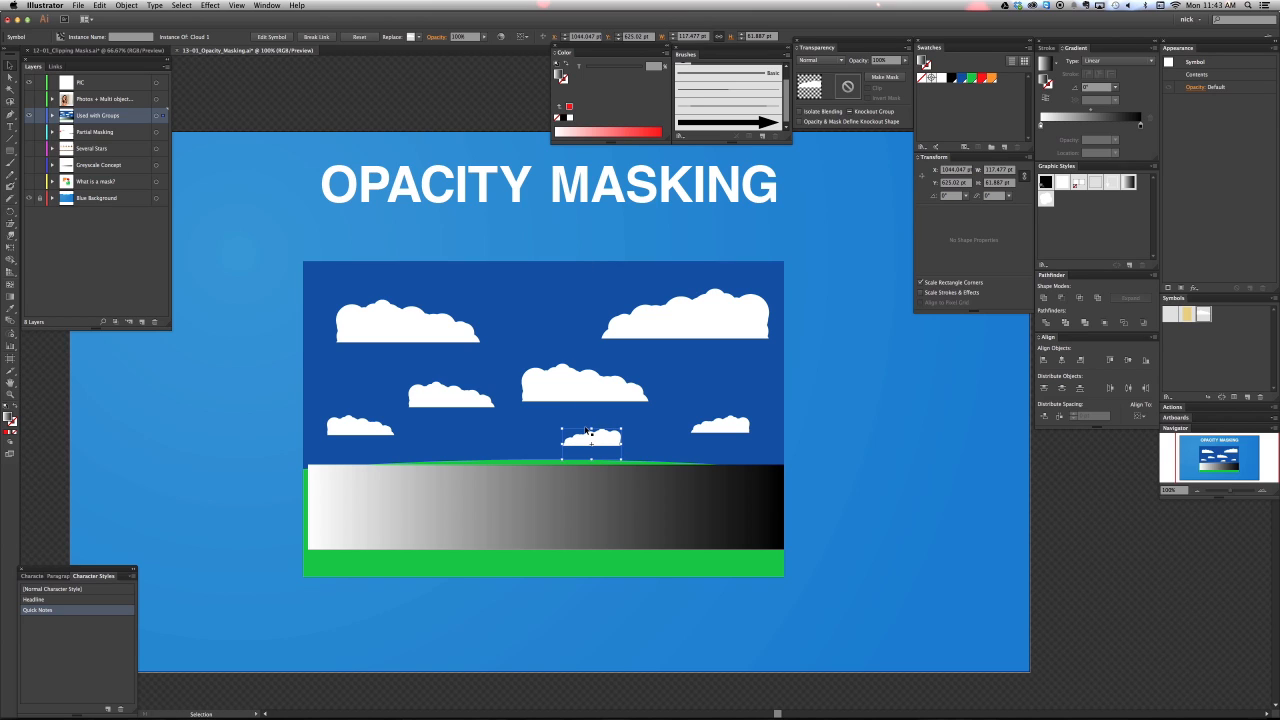
key(shift+Up)
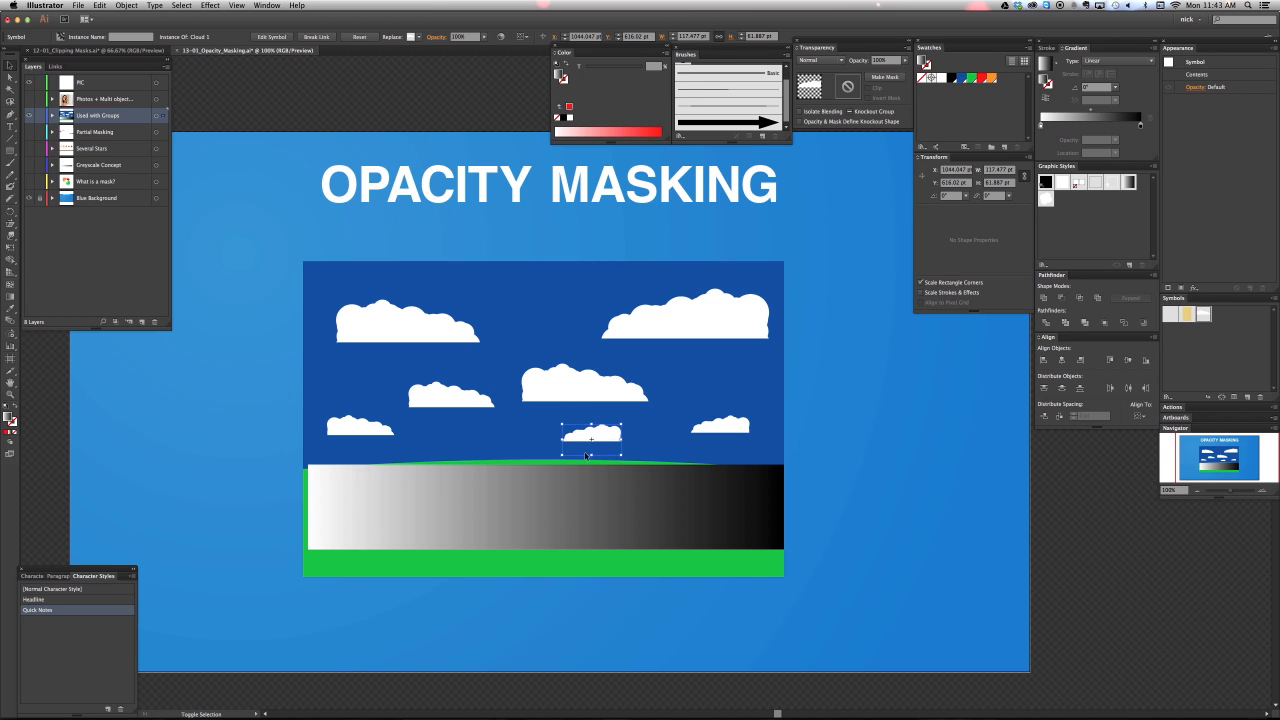
Redirect the rectangle's gradient vertically so it runs from white at its upper edge to black at its lower edge.
click(584, 495)
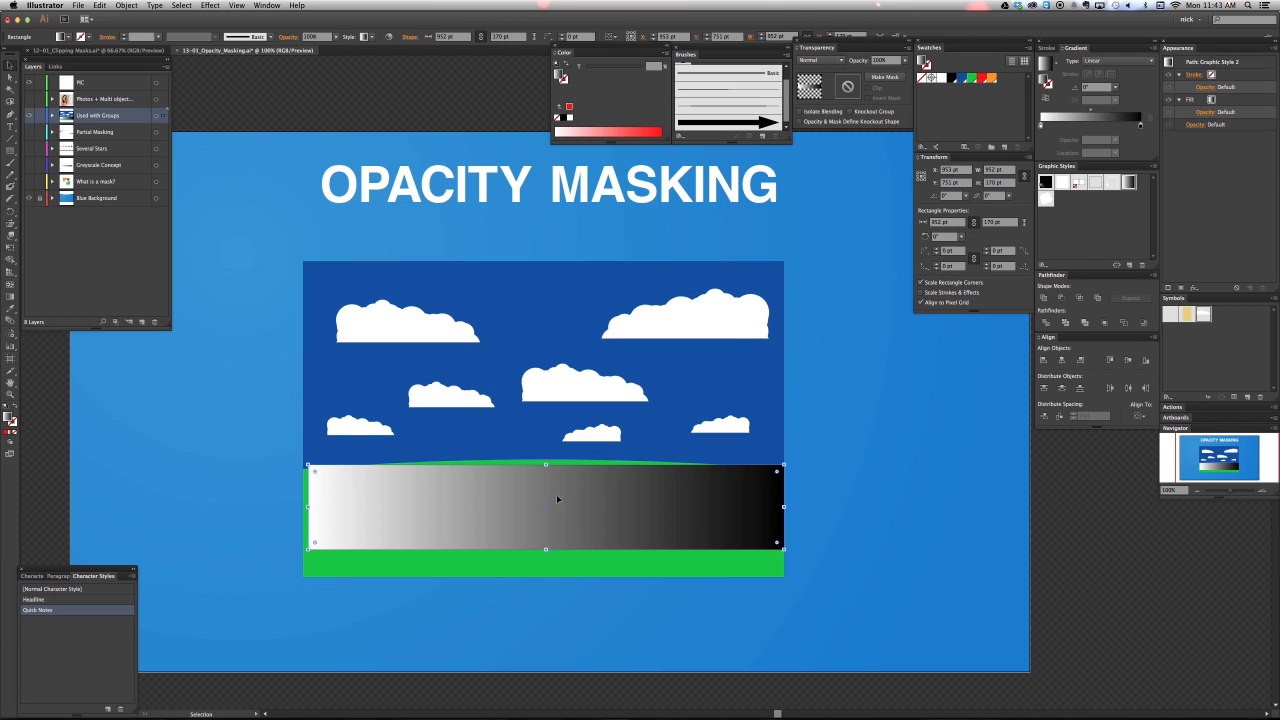
key(g)
drag(546, 471, 547, 545)
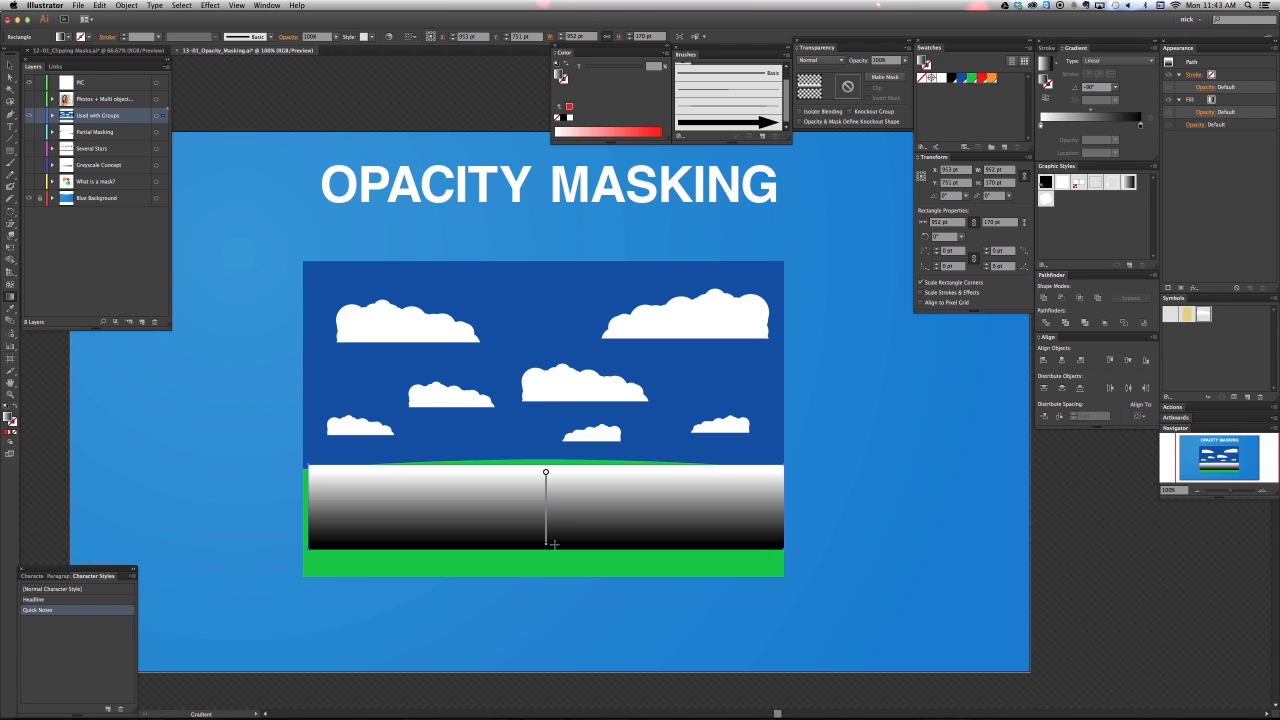
key(v)
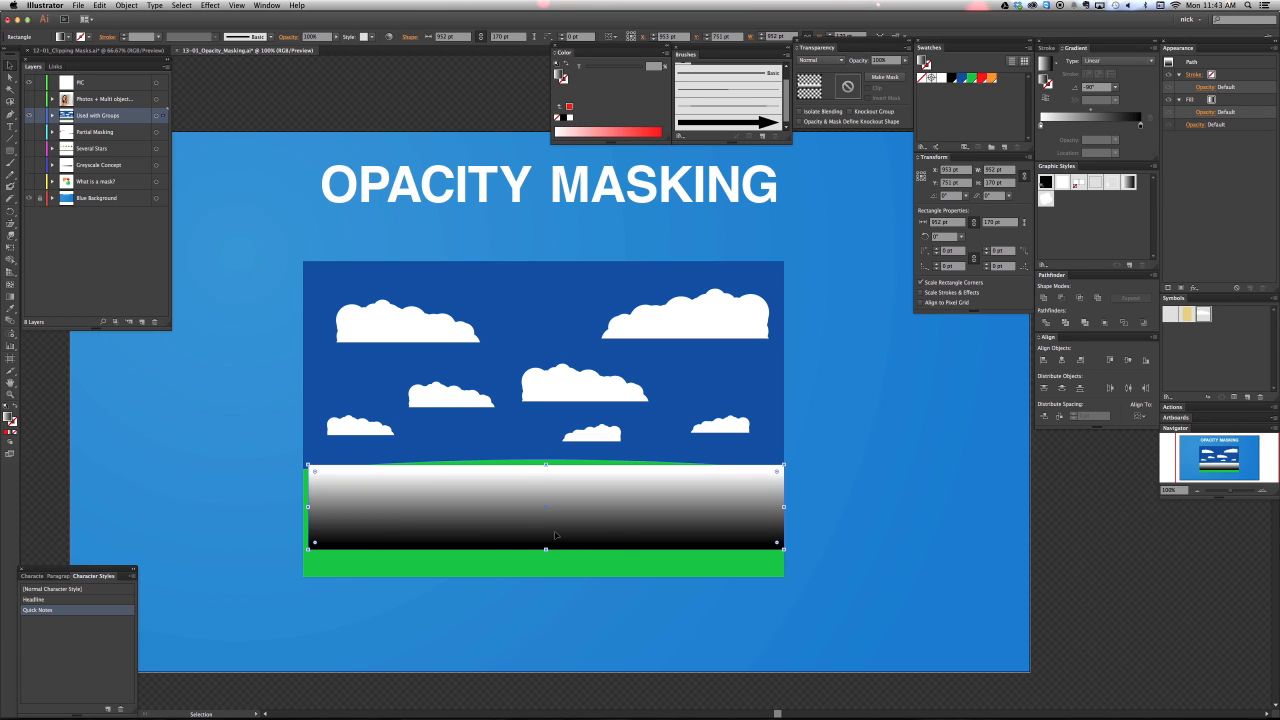
Move the gradient rectangle up about 195 pt over the clouds and extend its upper edge to a height of about 357 pt.
drag(572, 525, 573, 429)
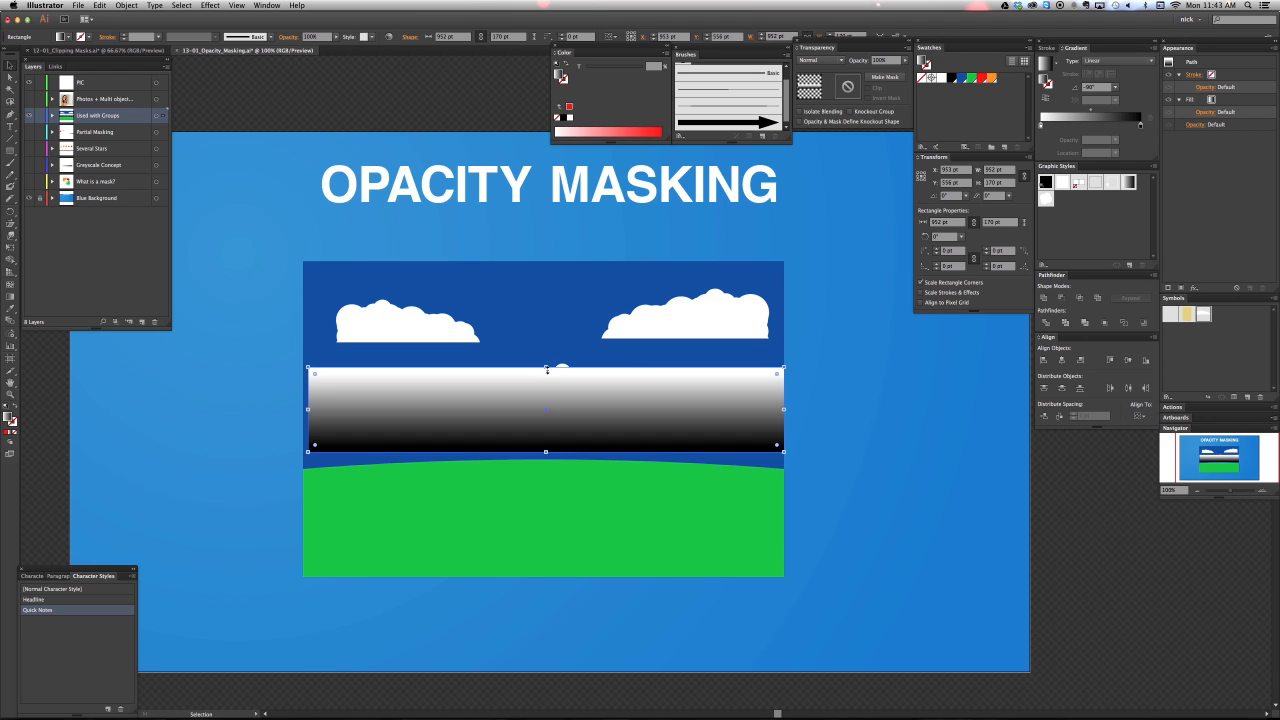
drag(548, 273, 548, 272)
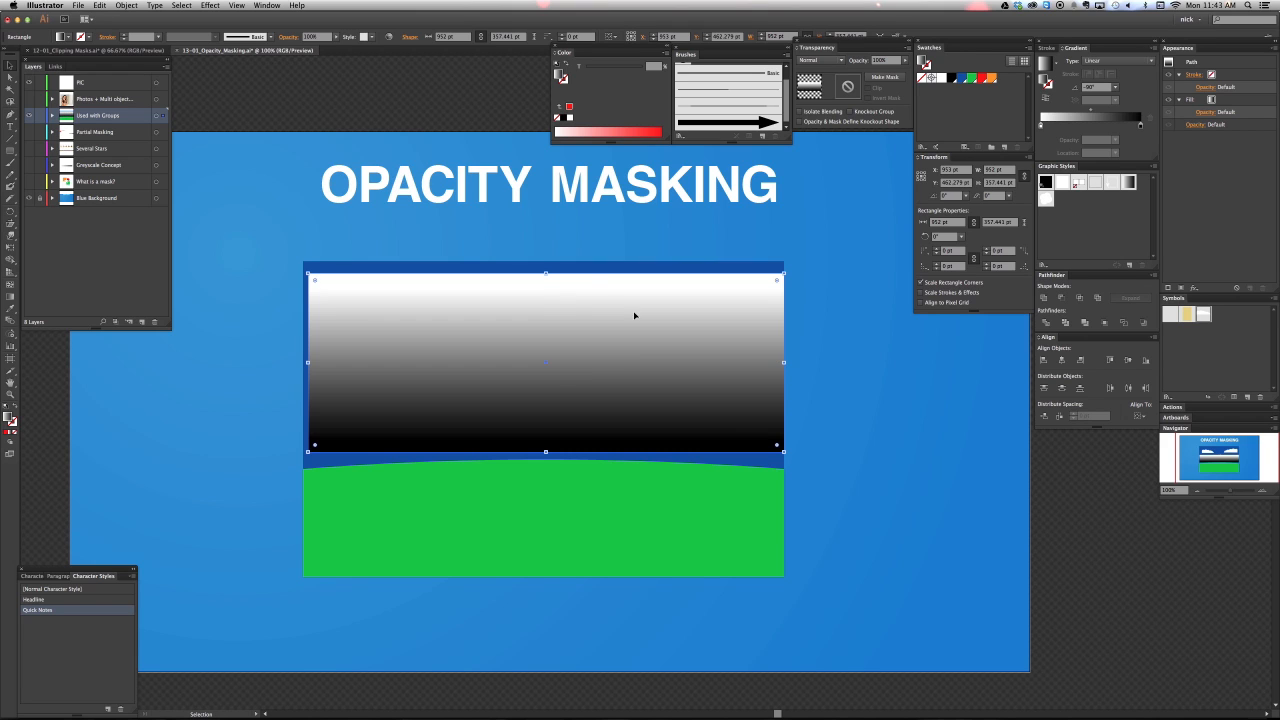
Expand the Used with Groups layer and examine its gradient rectangle and individual Cloud 1 symbols by selecting them.
click(53, 116)
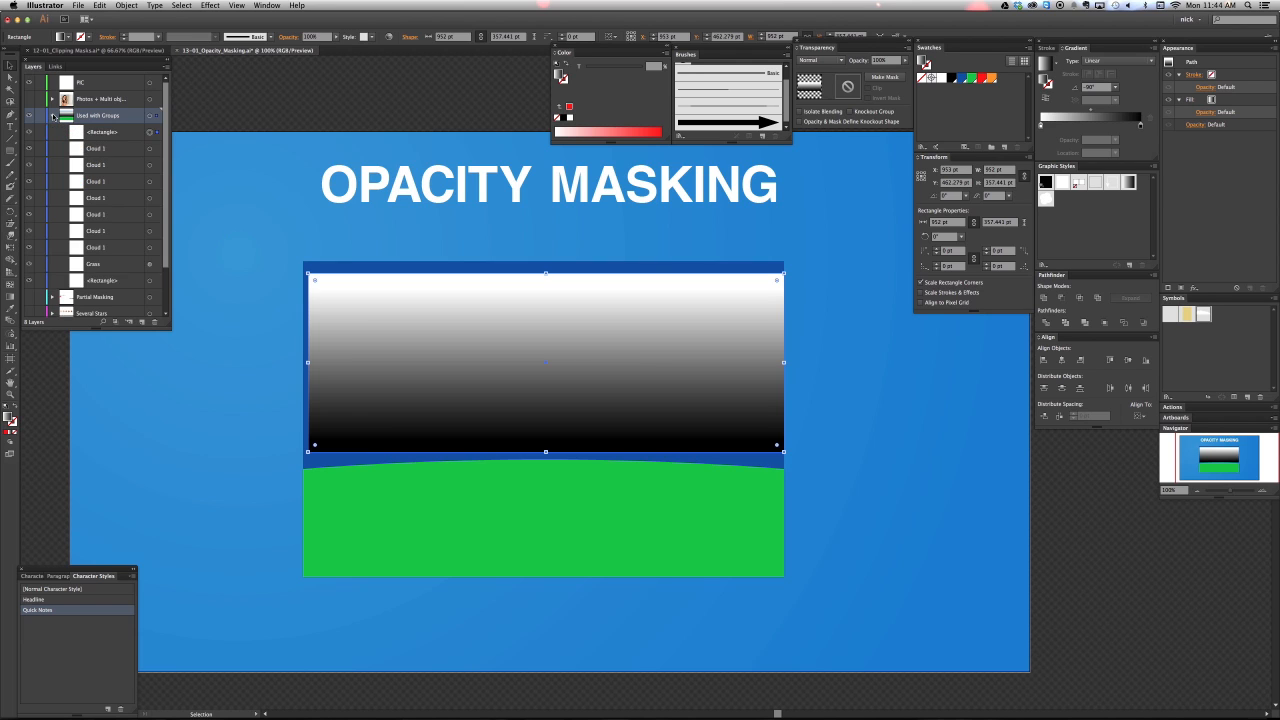
click(108, 133)
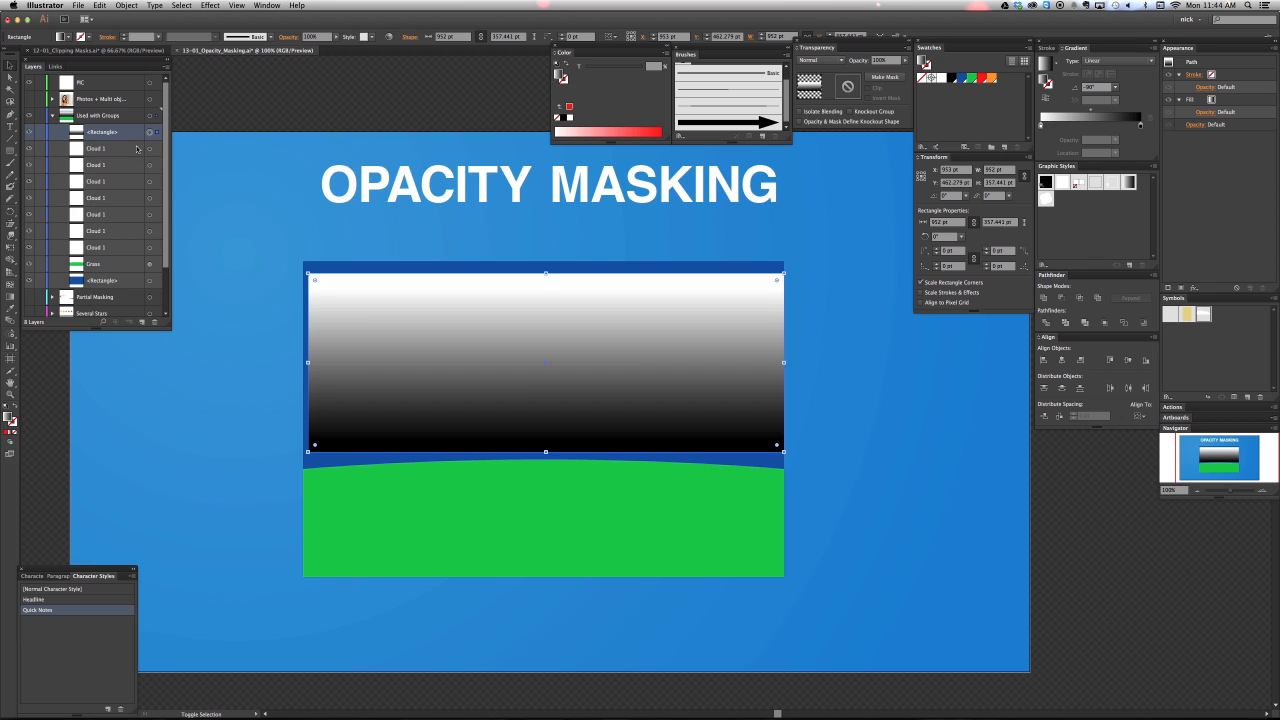
shift+click(150, 149)
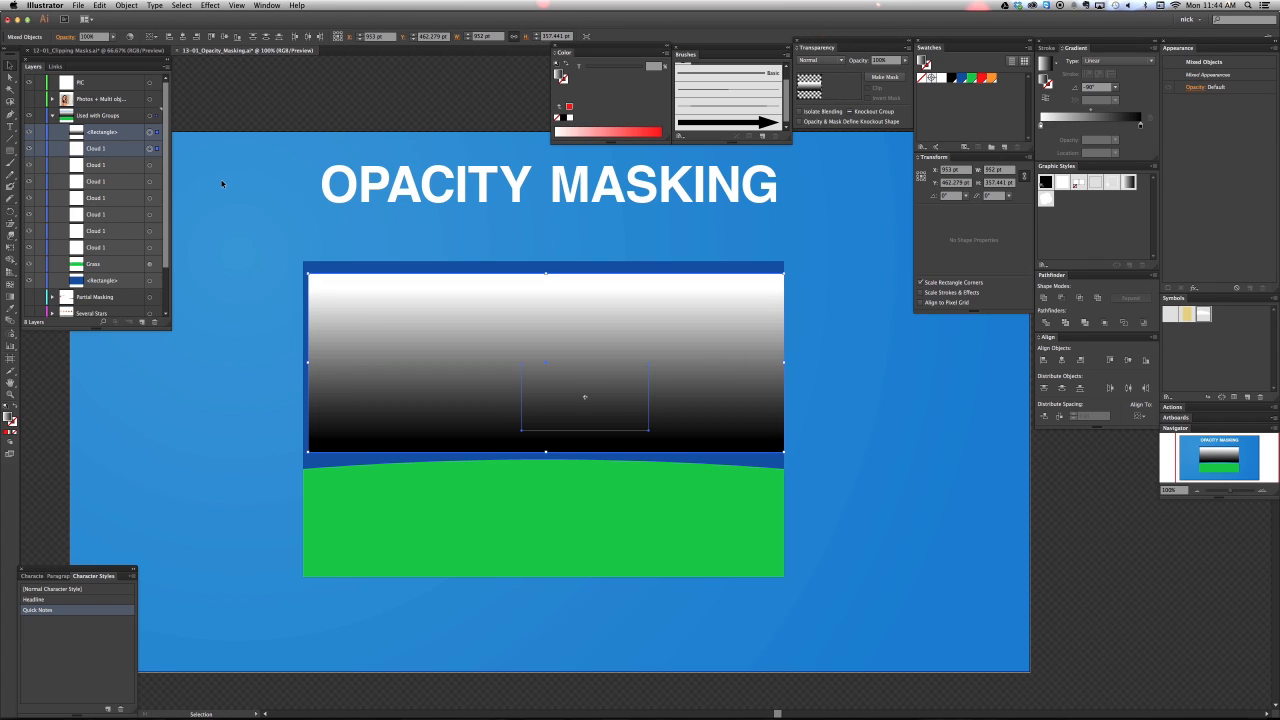
click(242, 254)
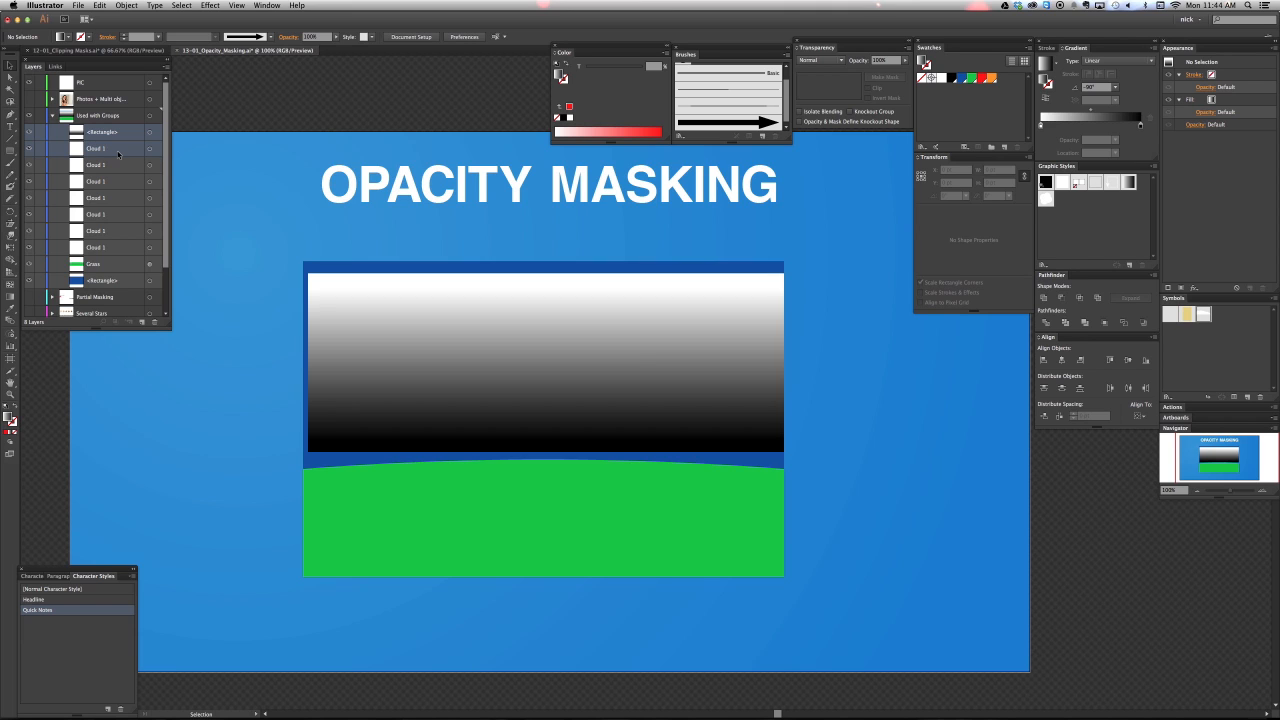
click(118, 153)
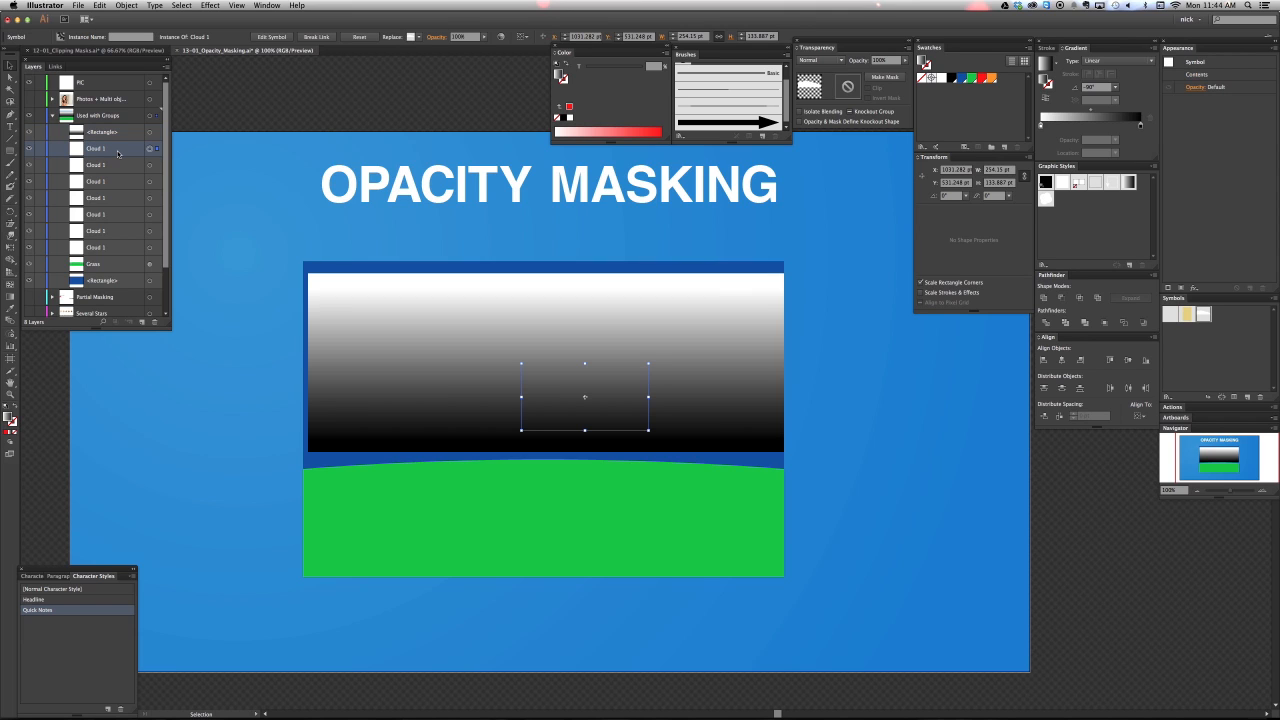
click(121, 166)
click(123, 182)
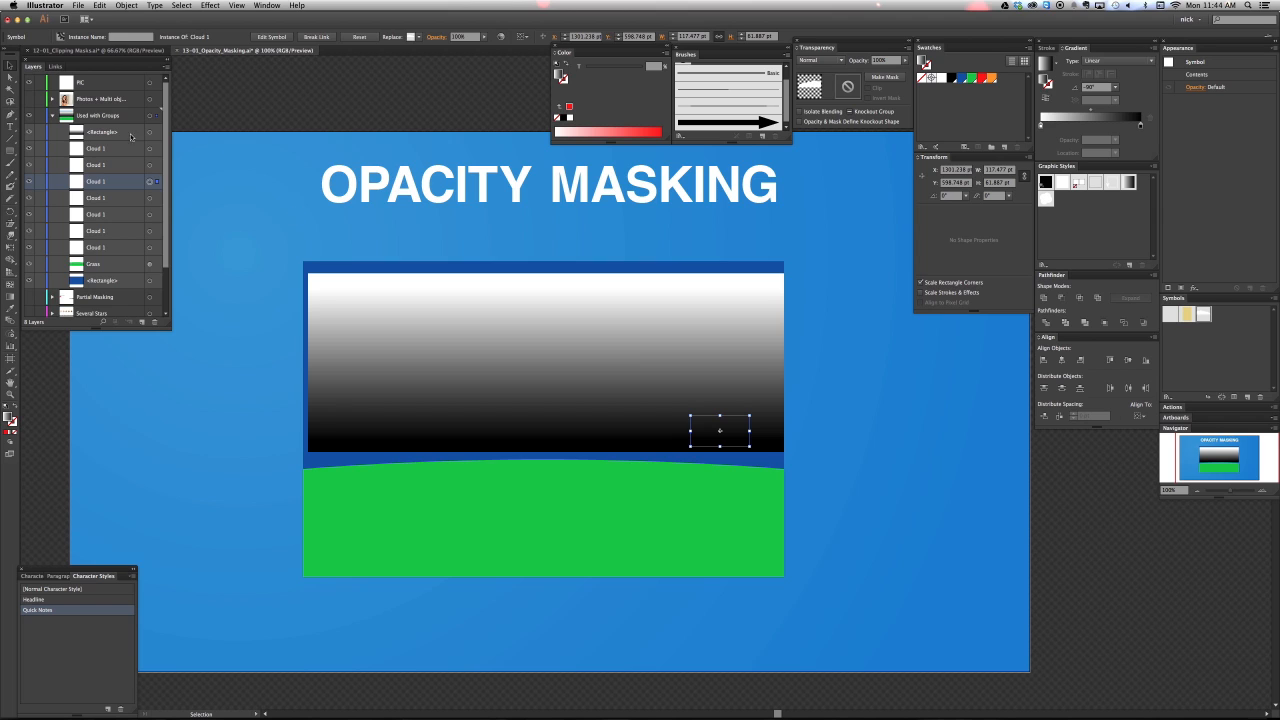
Select the gradient rectangle together with all seven Cloud 1 symbols and make an opacity mask from them.
click(123, 133)
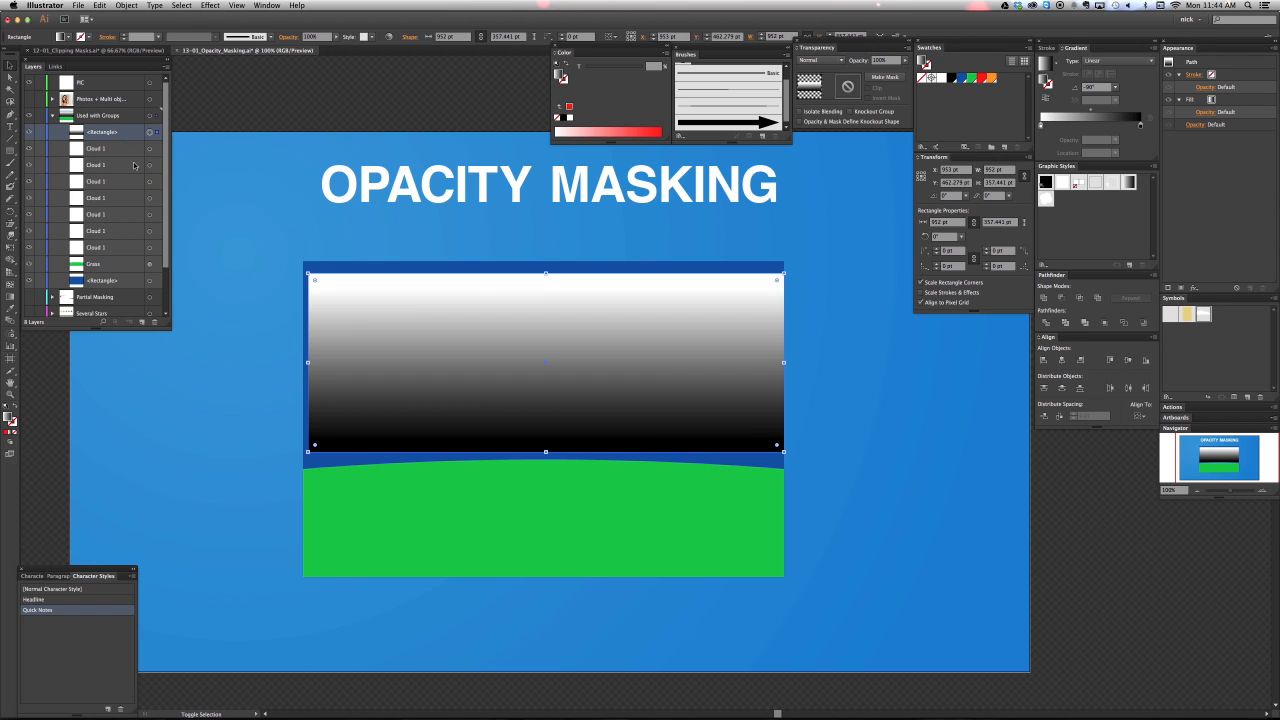
shift+click(120, 148)
shift+click(120, 165)
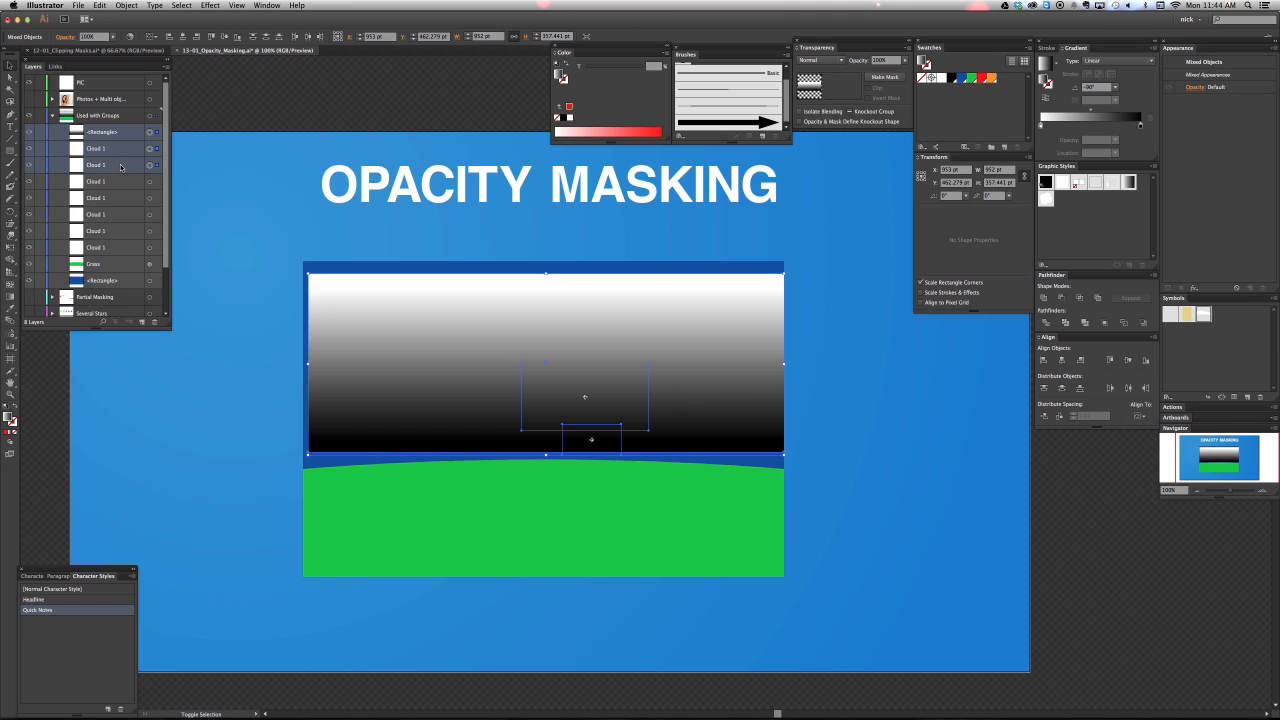
shift+click(120, 181)
shift+click(118, 198)
shift+click(120, 214)
shift+click(121, 231)
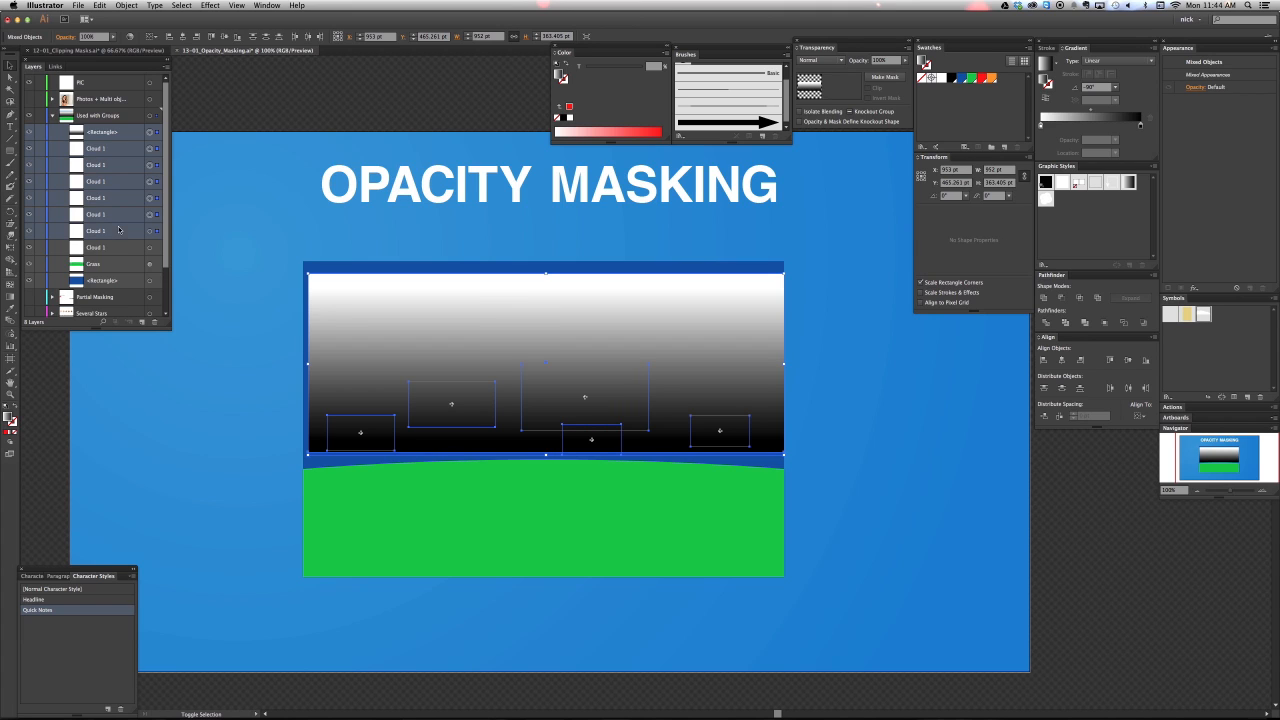
shift+click(123, 247)
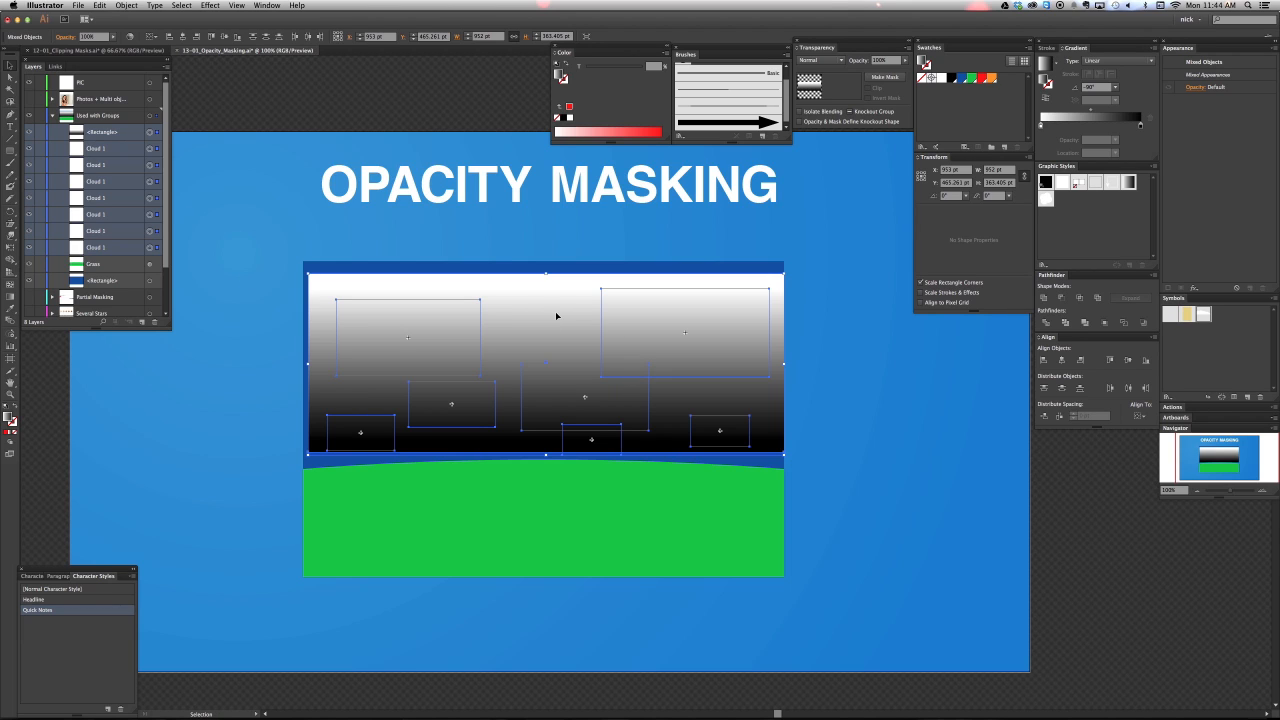
click(884, 77)
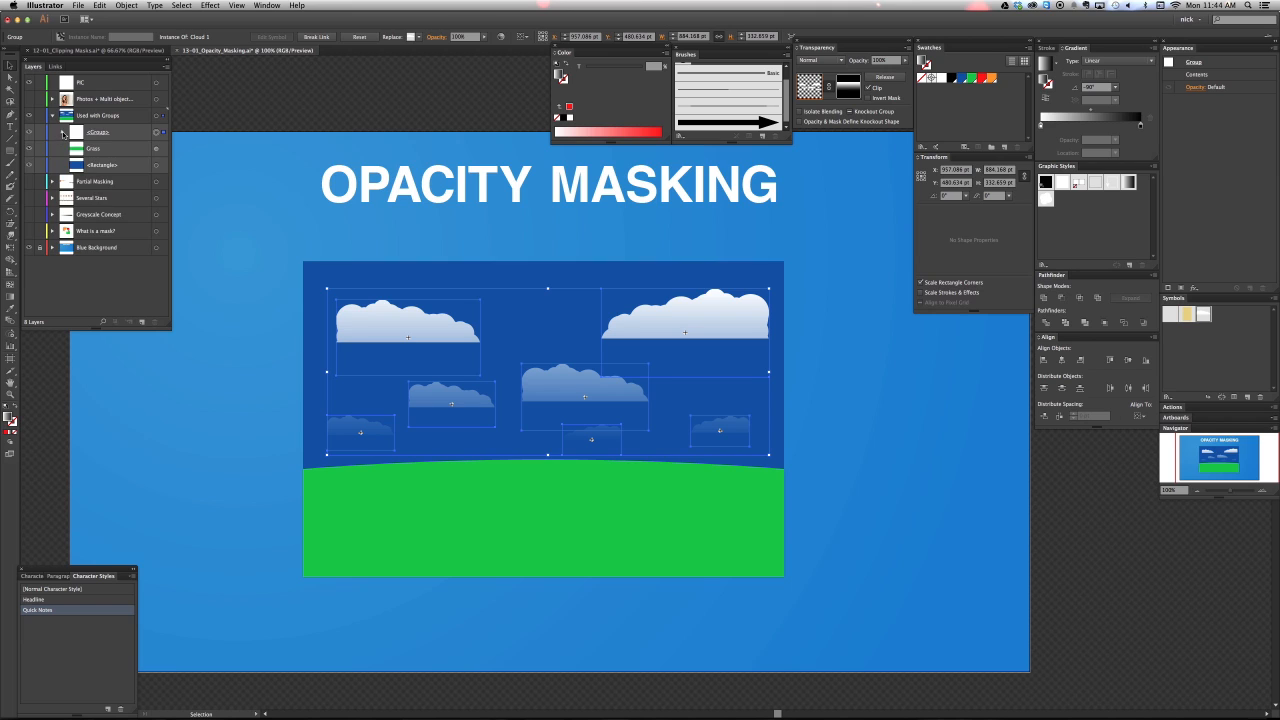
Expand the masked group to list its cloud symbols, then deselect it and inspect the faded clouds up close.
click(61, 134)
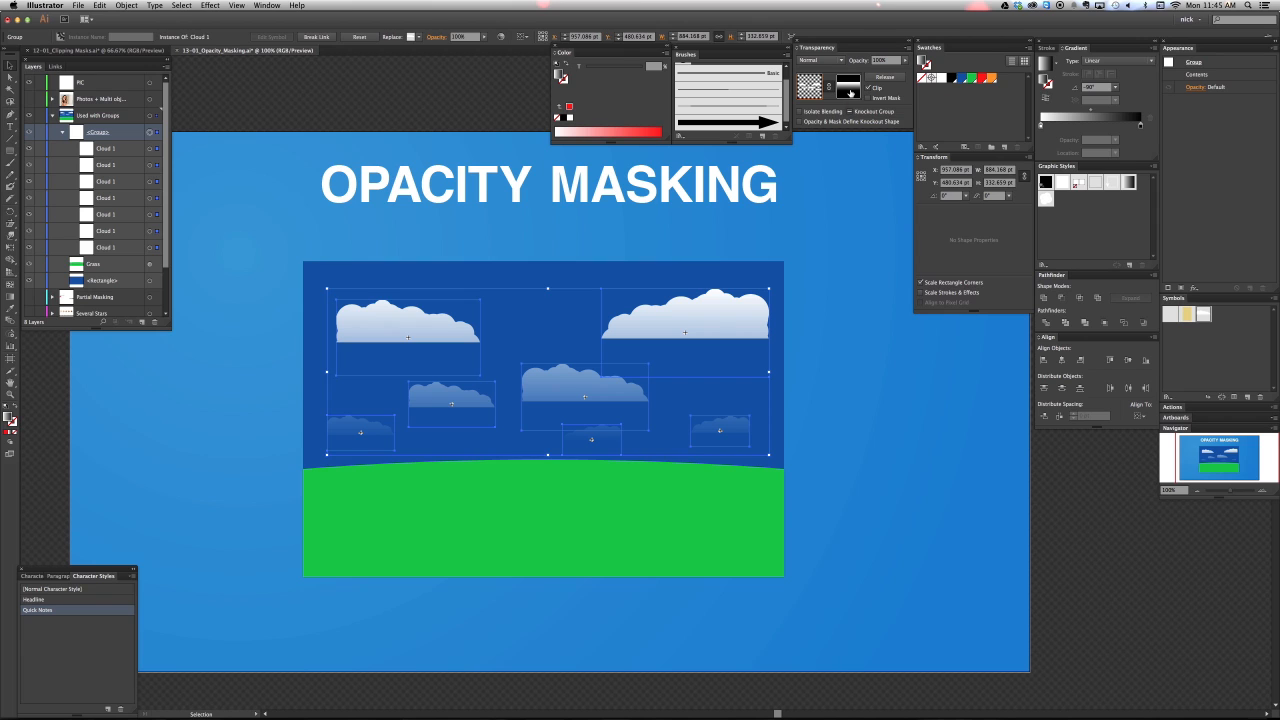
key(super+shift+a)
key(super+equal)
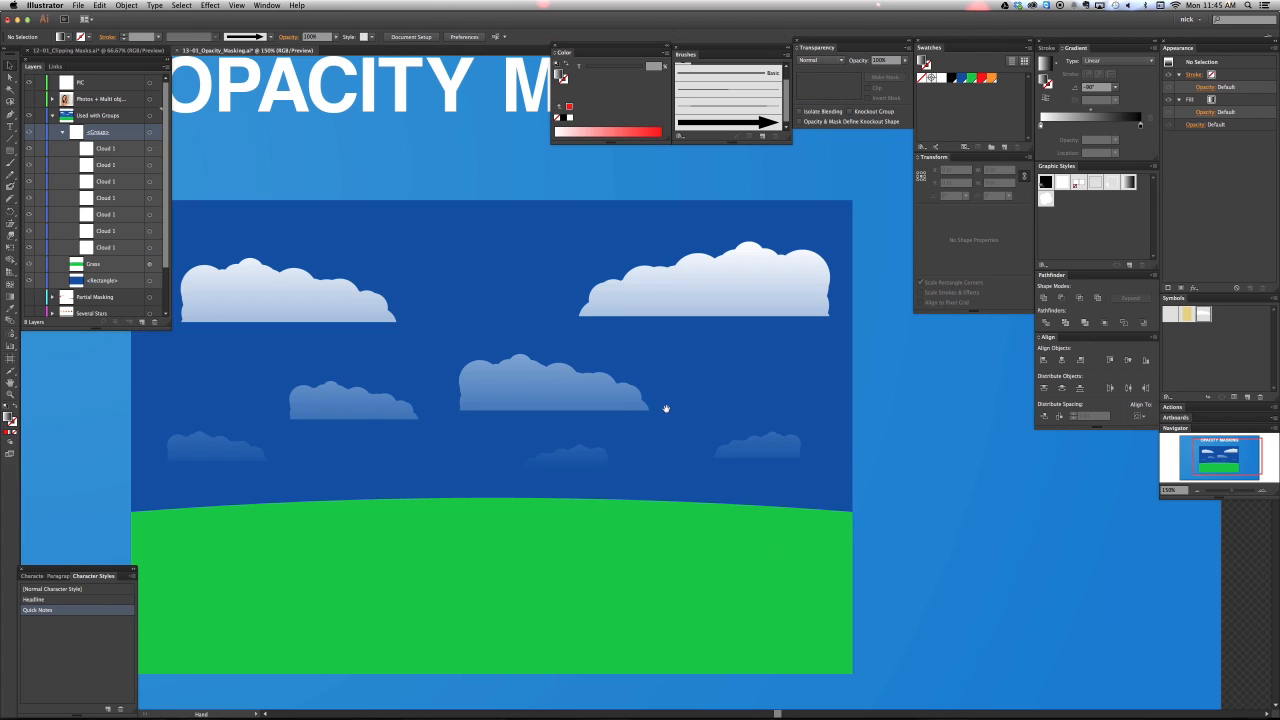
drag(663, 406, 717, 411)
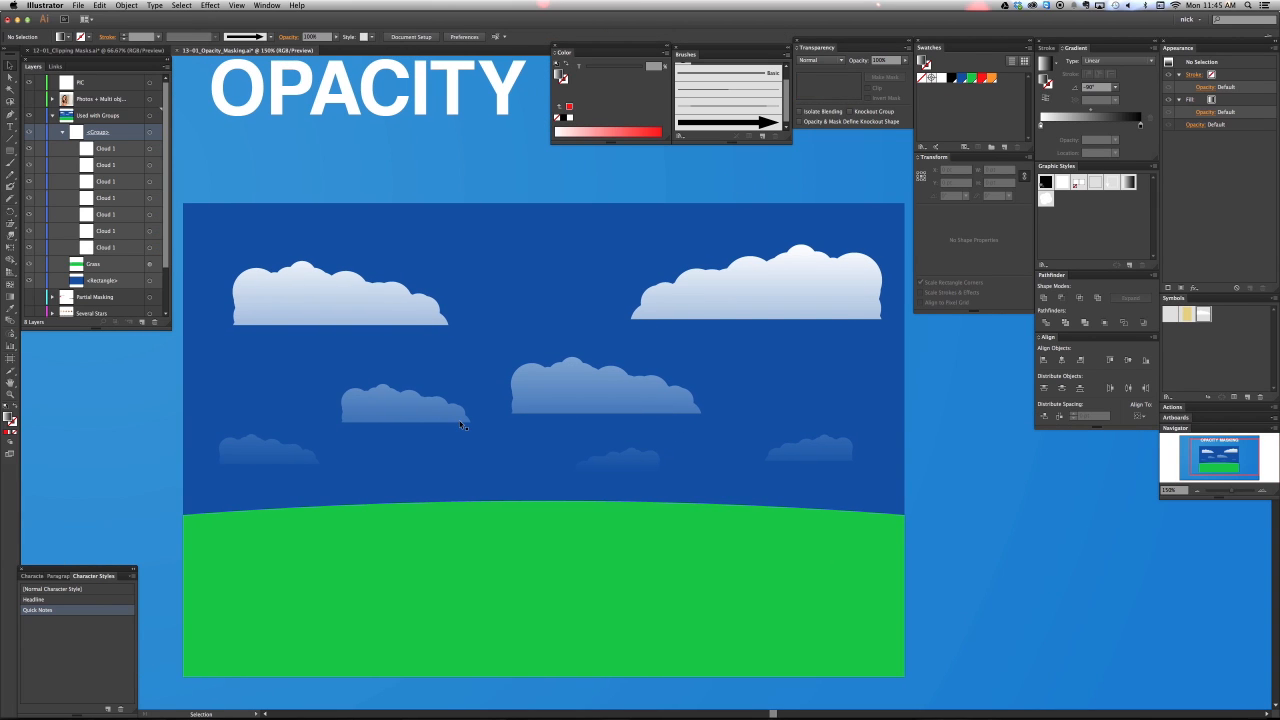
Move the small lower-left cloud inside the masked group slightly down toward the horizon and deselect it.
key(a)
click(278, 467)
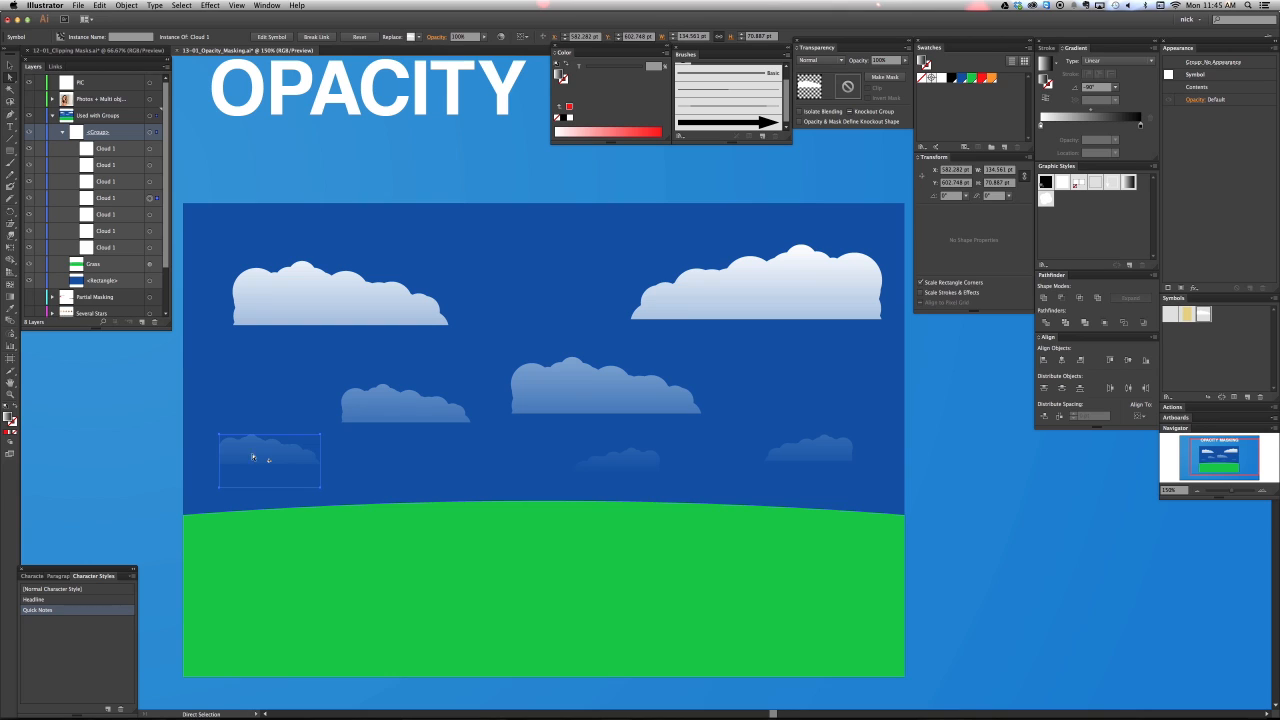
drag(252, 458, 258, 474)
key(super+shift+a)
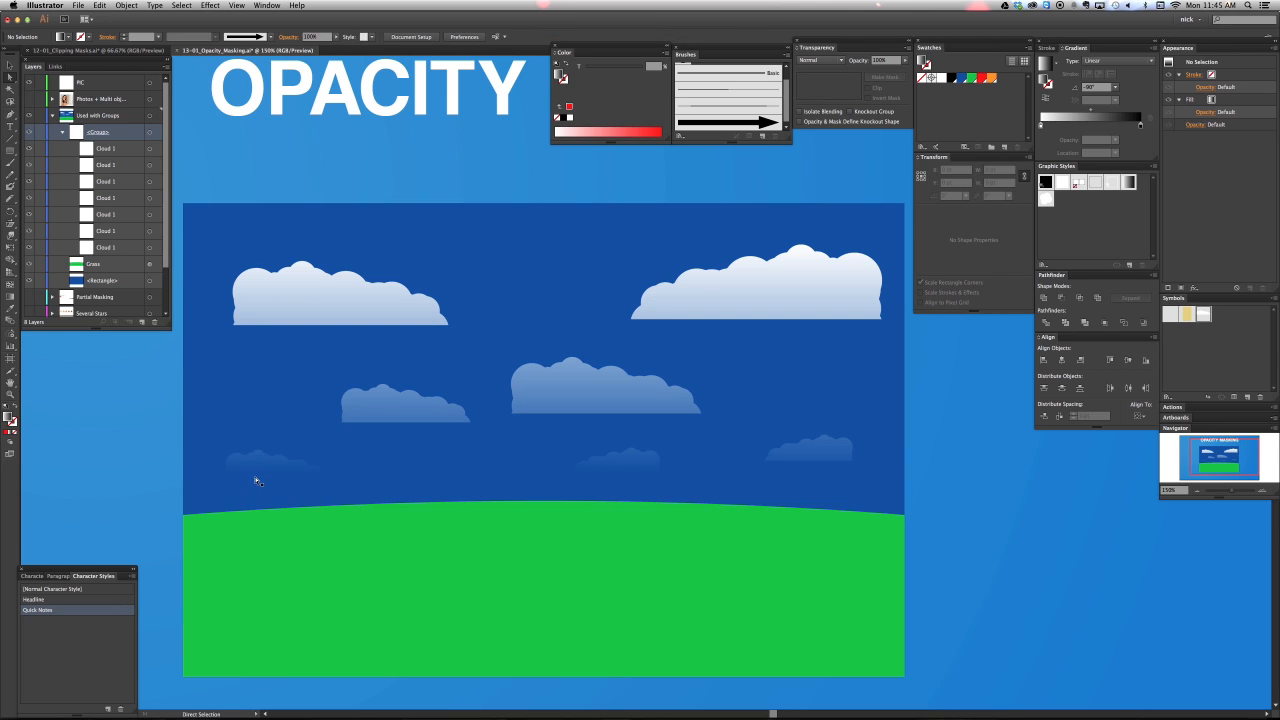
Recolor the sky rectangle orange, lower its tint to a pale peach, and deselect it.
click(240, 249)
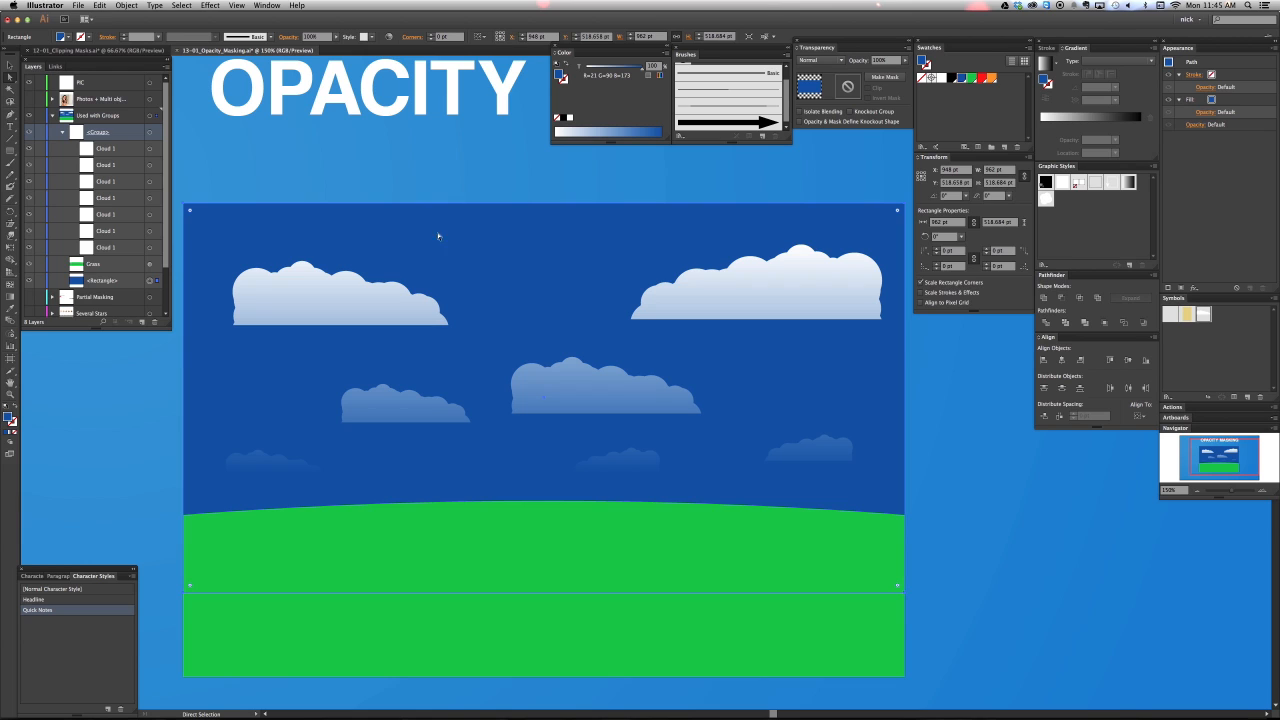
click(992, 78)
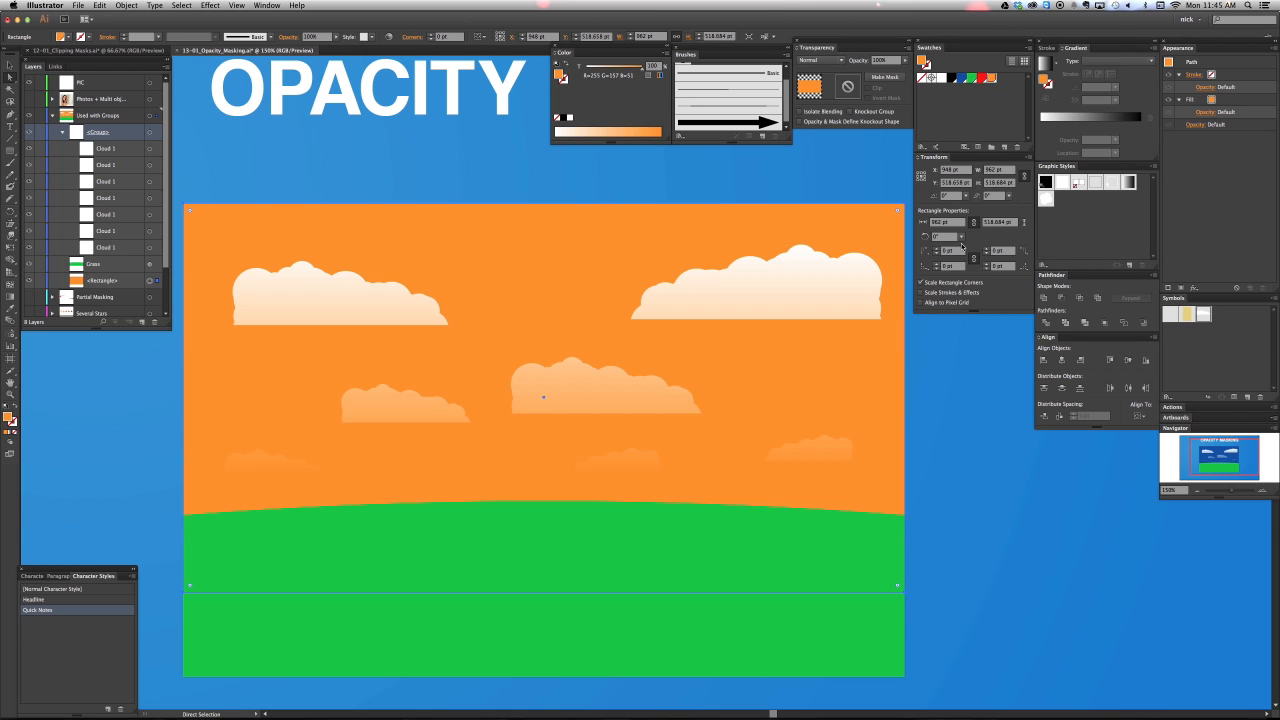
click(618, 70)
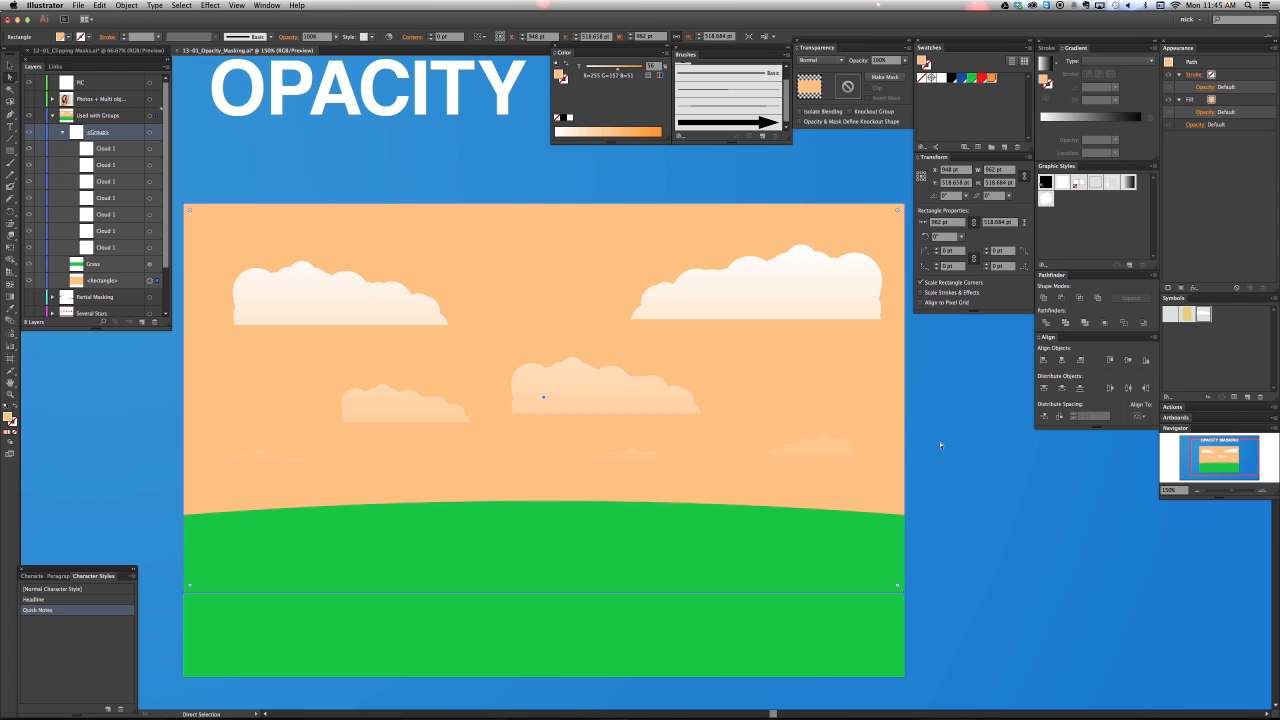
key(v)
click(965, 503)
Reposition individual clouds inside the masked group, raising the two left ones, the large middle one and the small lower-centre one, and deselect them.
key(a)
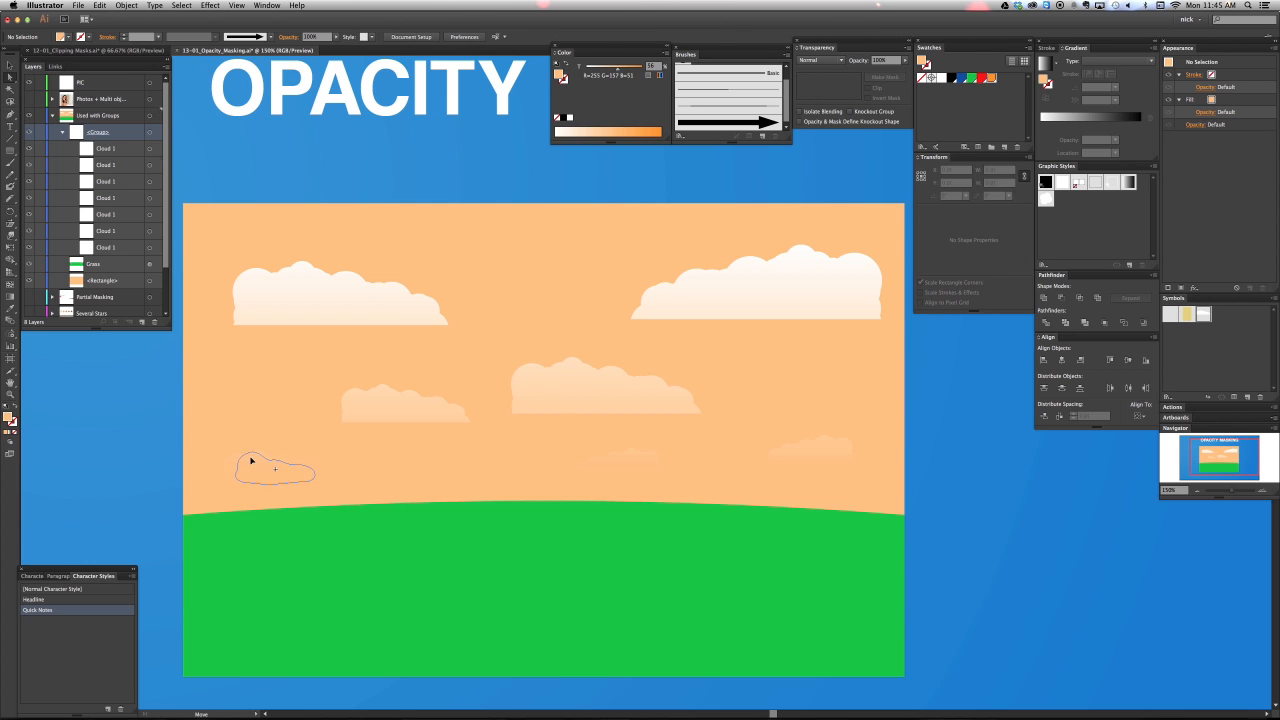
click(254, 453)
drag(254, 453, 255, 430)
drag(388, 419, 395, 398)
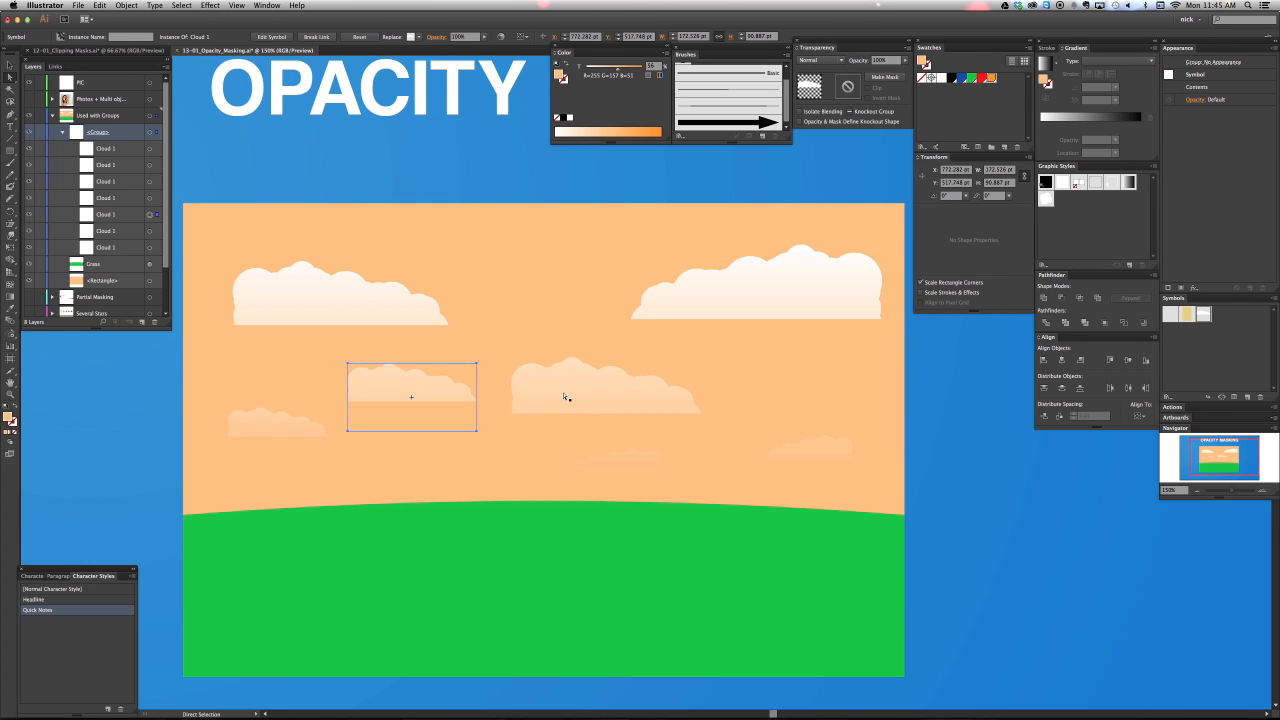
drag(565, 396, 568, 389)
drag(629, 451, 730, 452)
drag(638, 402, 623, 389)
key(v)
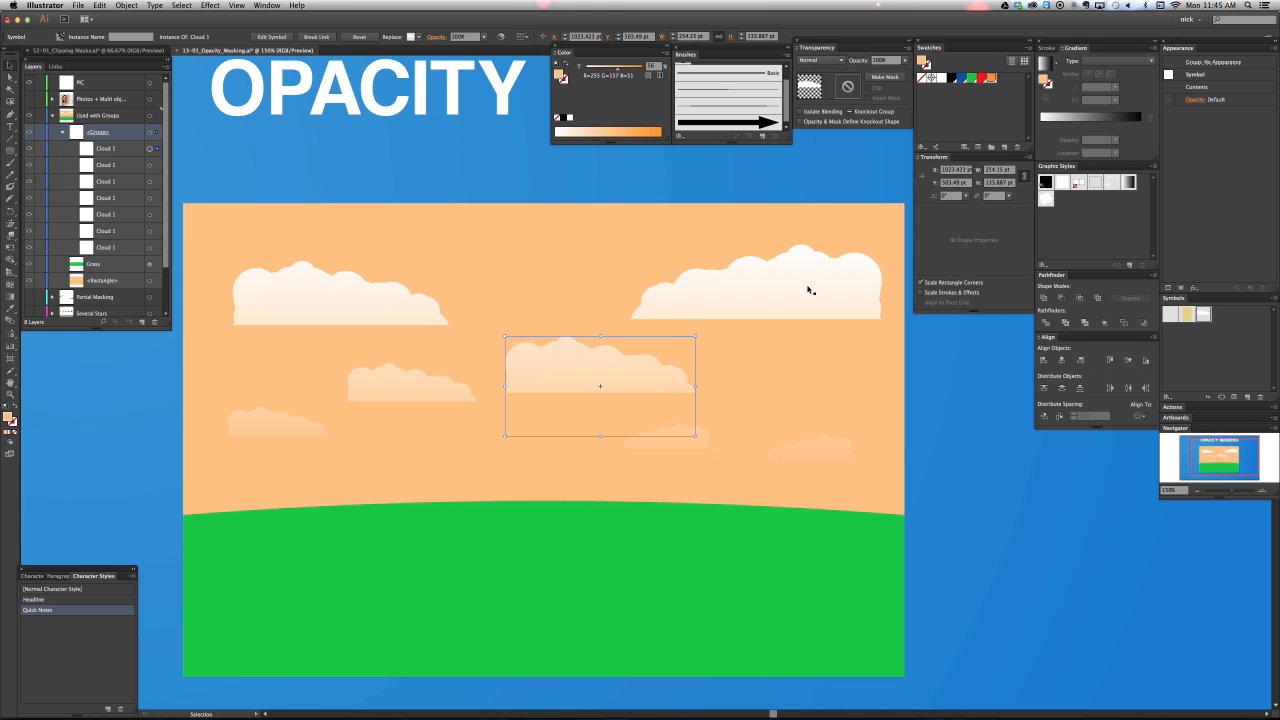
click(876, 205)
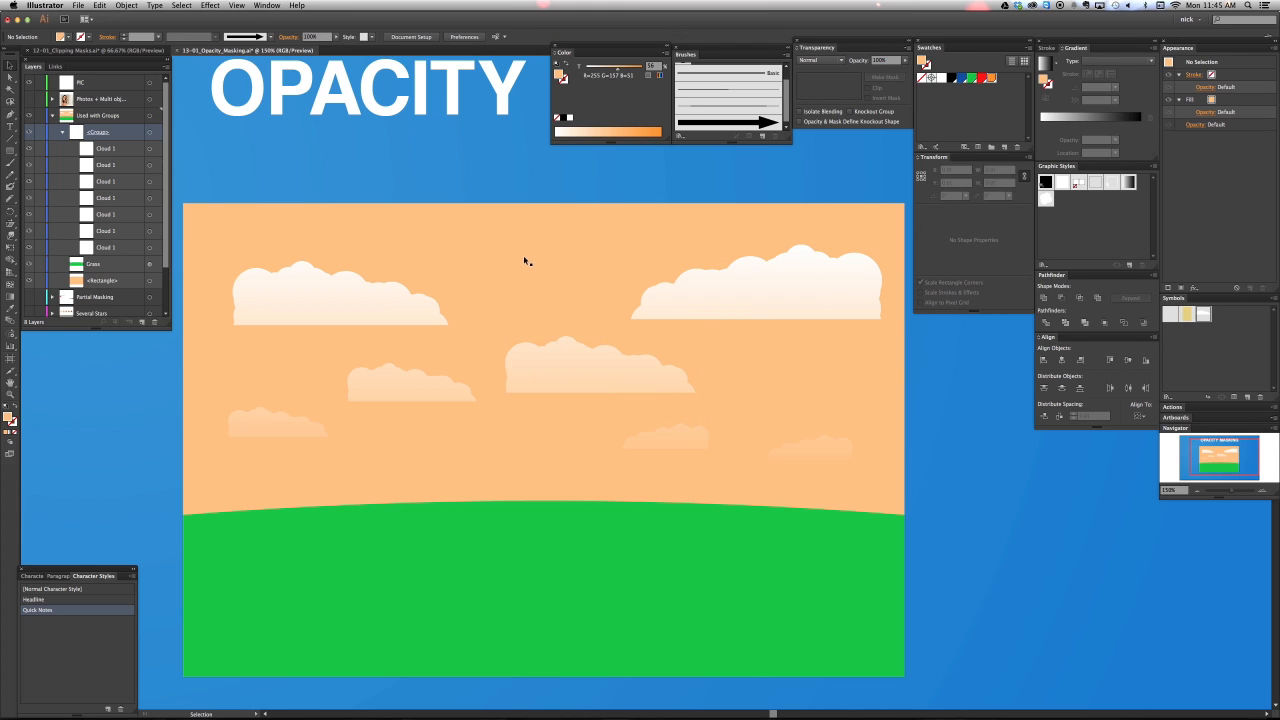
Open the cloud group's opacity mask for editing and redraw its gradient vertically from mid-sky to just below the horizon.
click(782, 302)
click(377, 170)
click(150, 132)
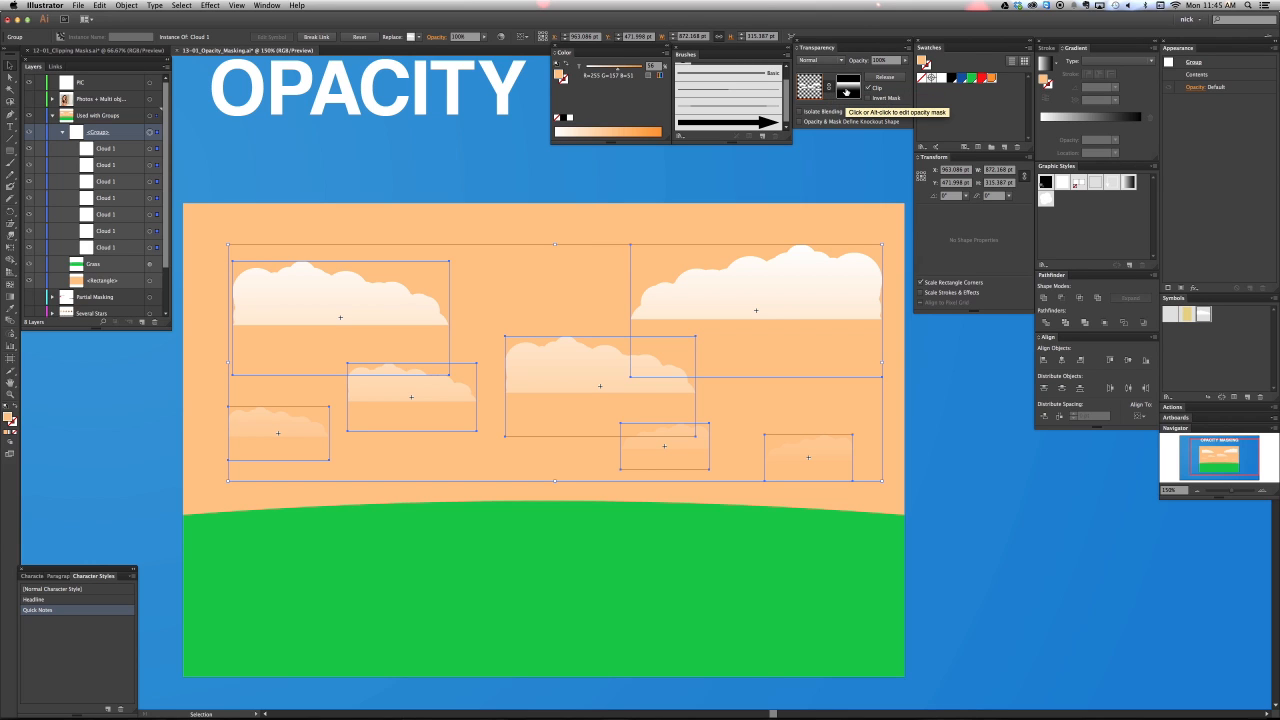
click(846, 91)
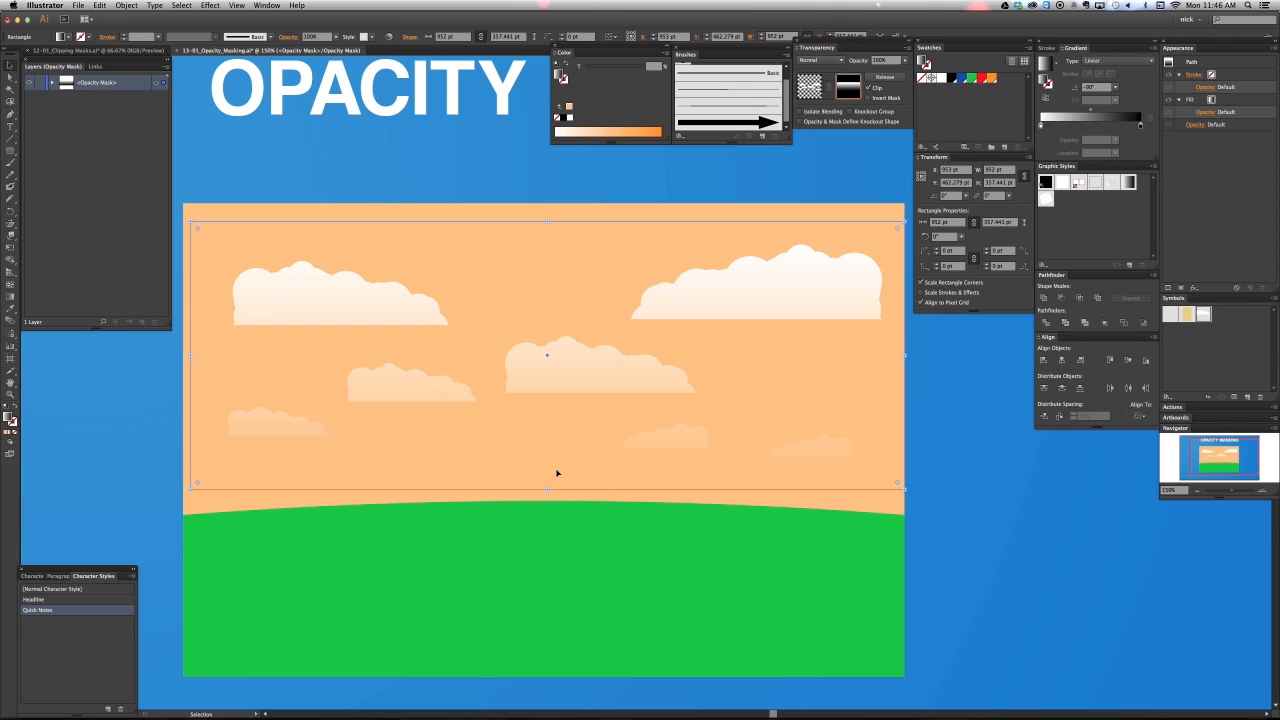
key(g)
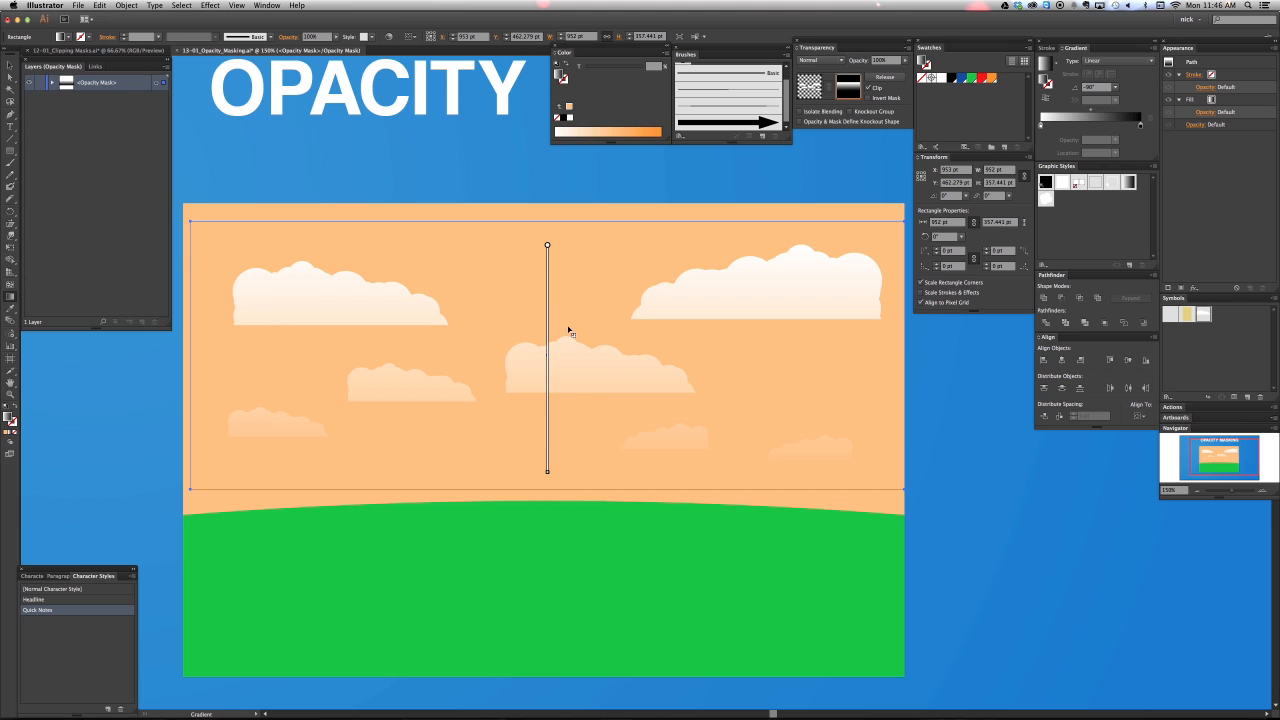
drag(568, 324, 568, 538)
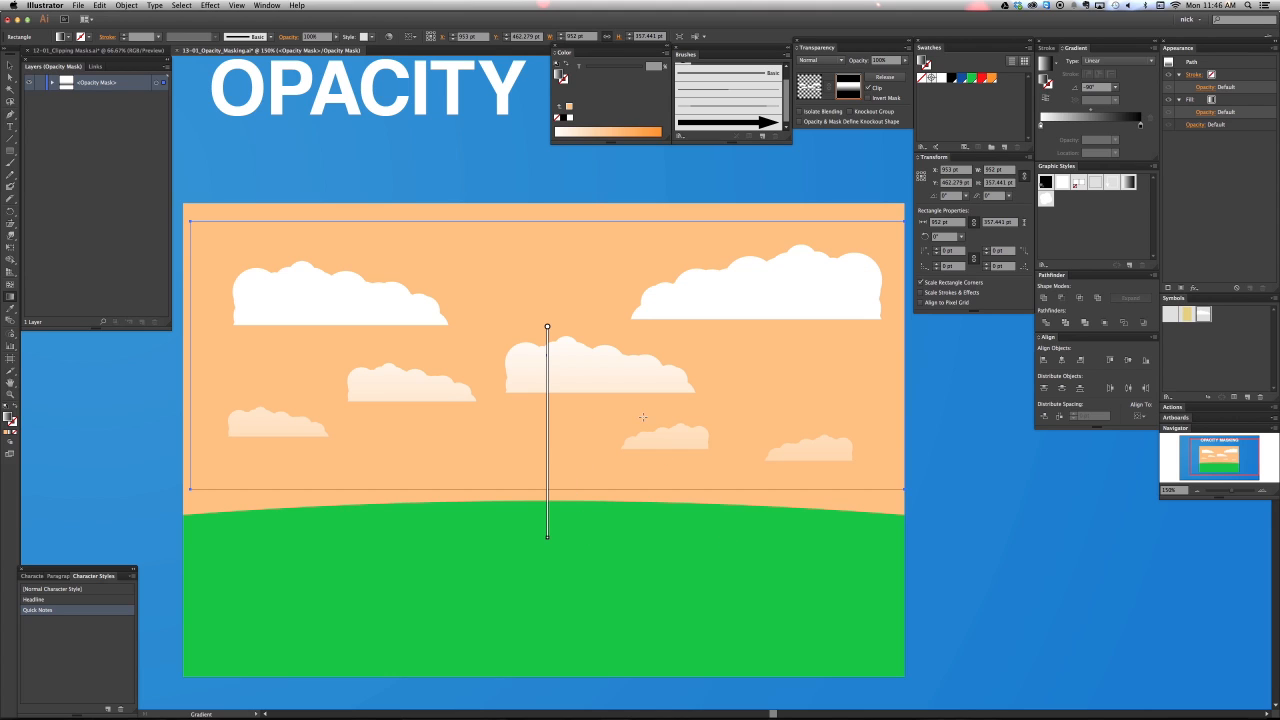
Shift the cloud mask's vertical gradient slightly upward so its dark end sits near the horizon.
mouse_move(549, 340)
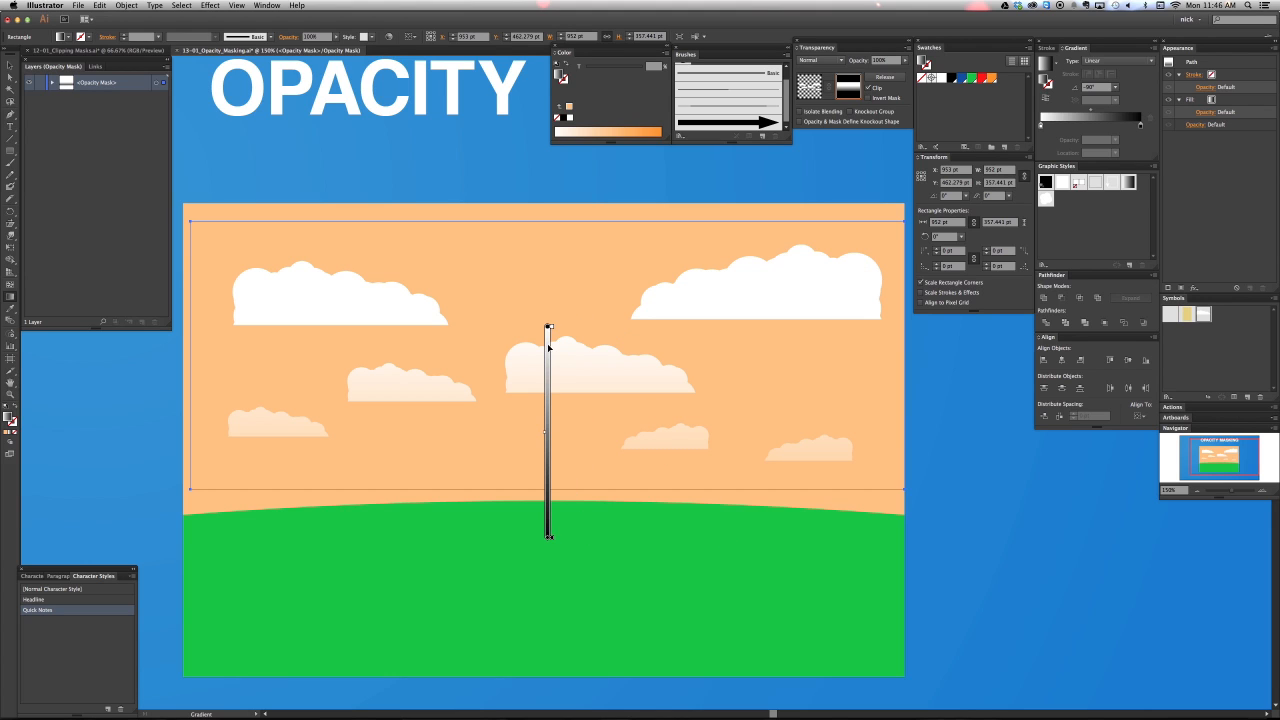
drag(549, 345, 549, 316)
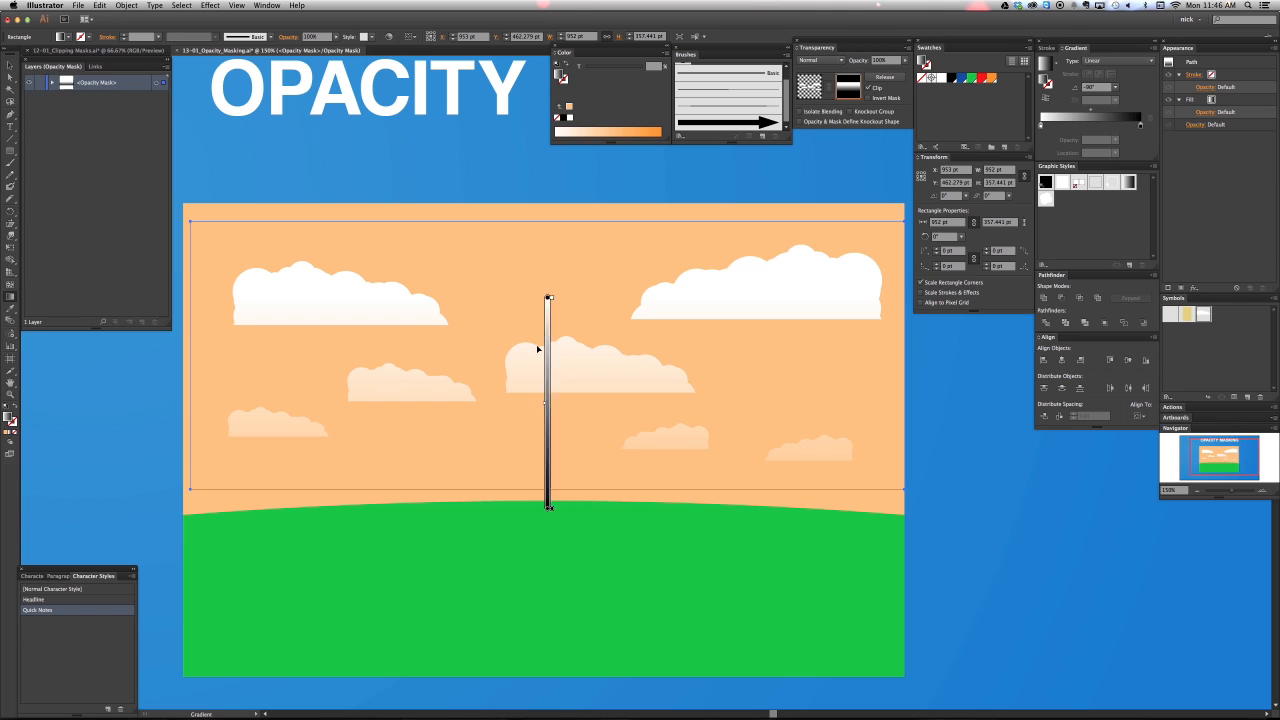
Try redrawing the cloud mask's gradient horizontally across the sky, and undo it.
drag(286, 379, 826, 385)
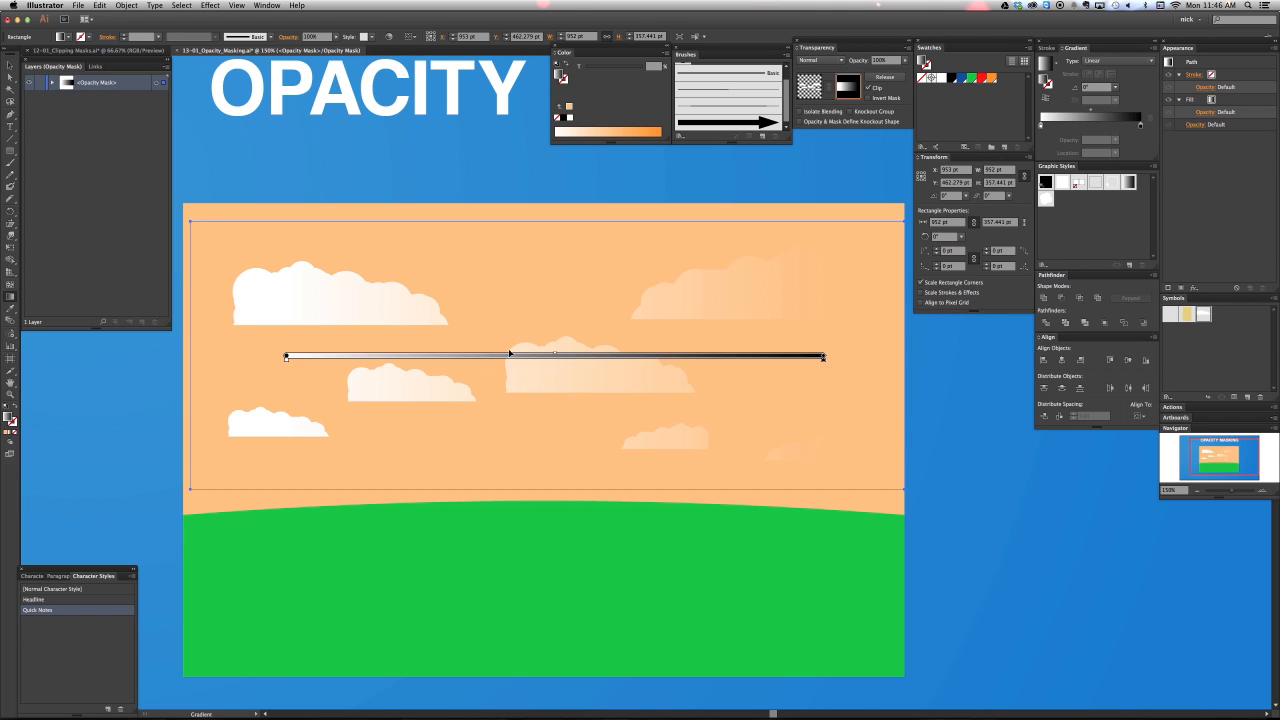
mouse_move(689, 357)
key(ctrl+z)
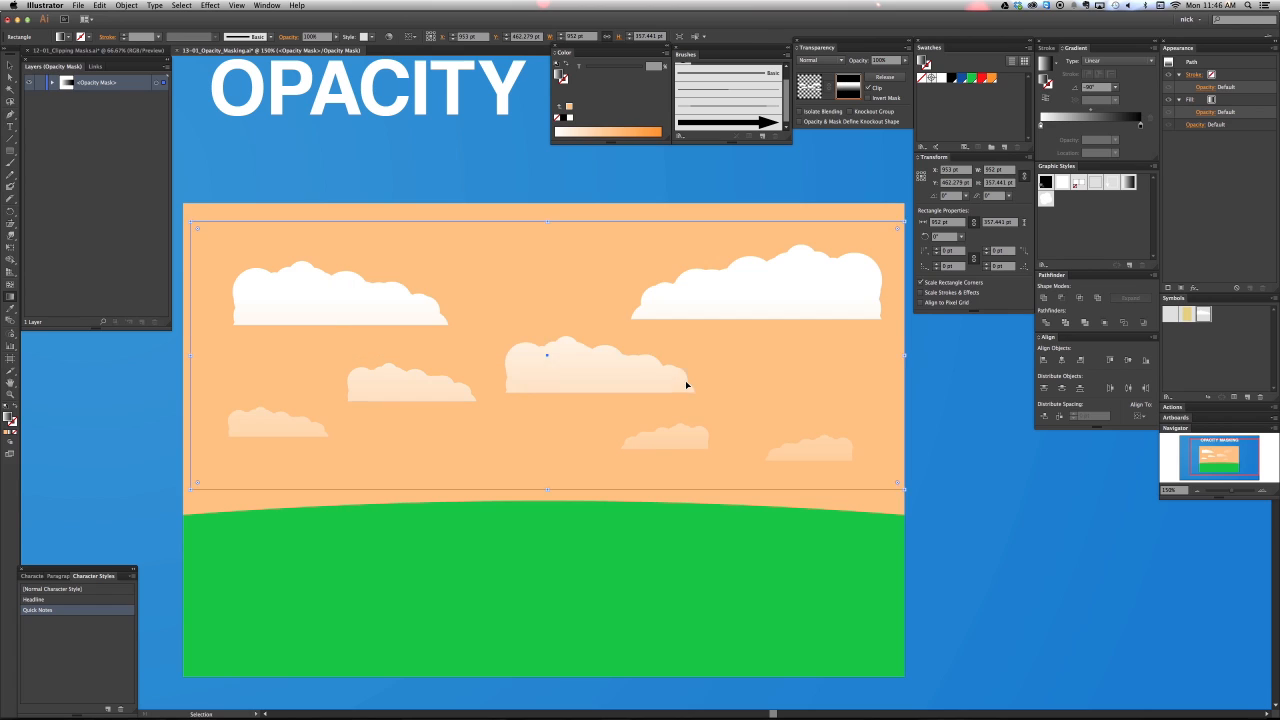
Leave the opacity mask, return to the cloud artwork, and deselect everything.
key(v)
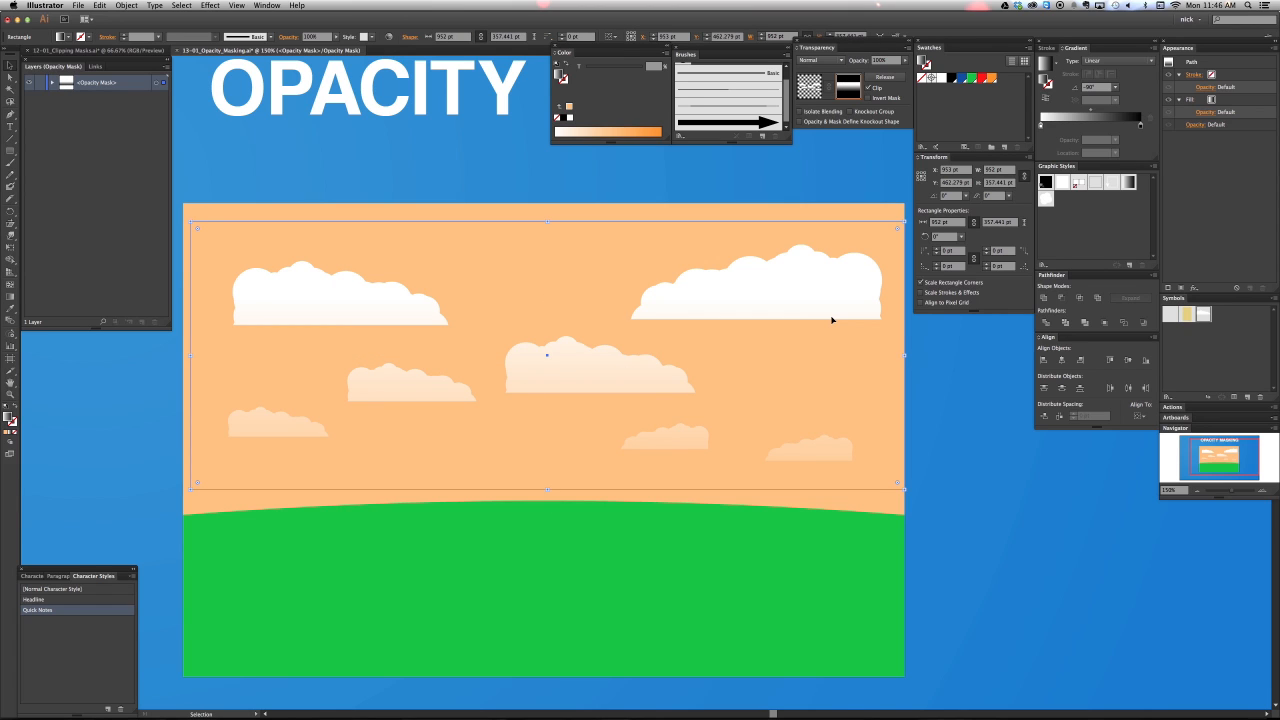
key(ctrl+minus)
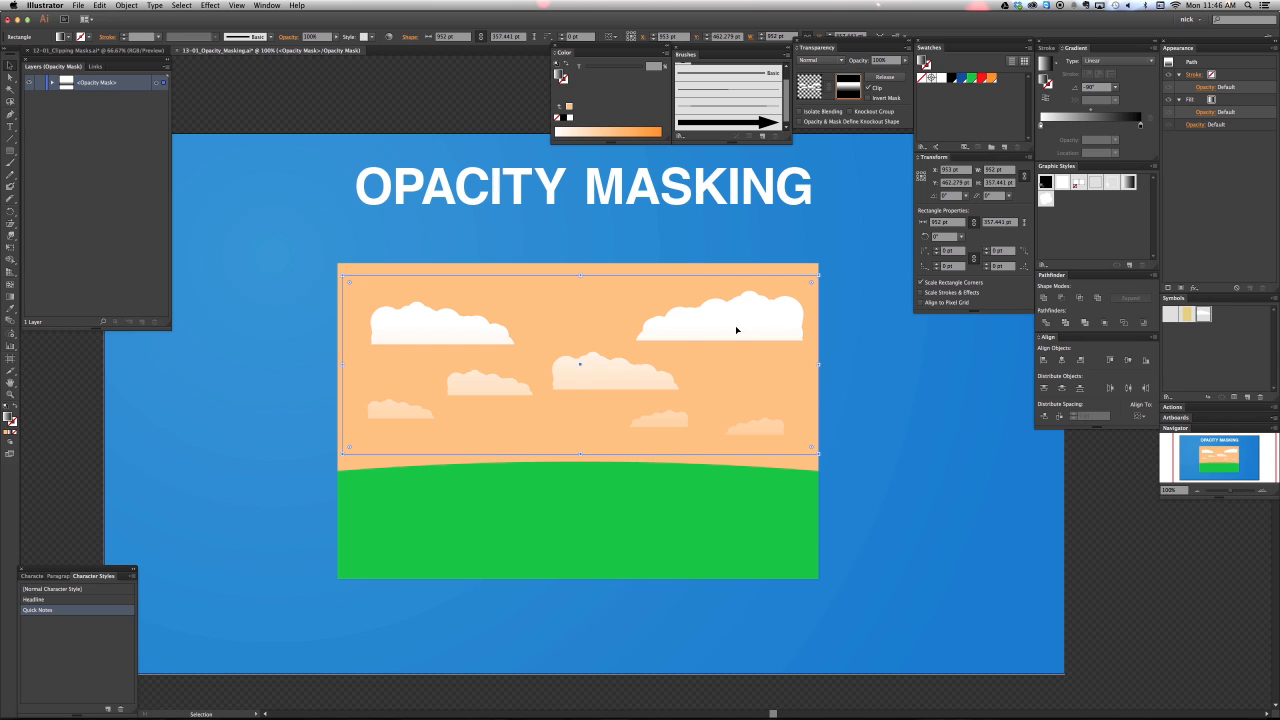
click(810, 88)
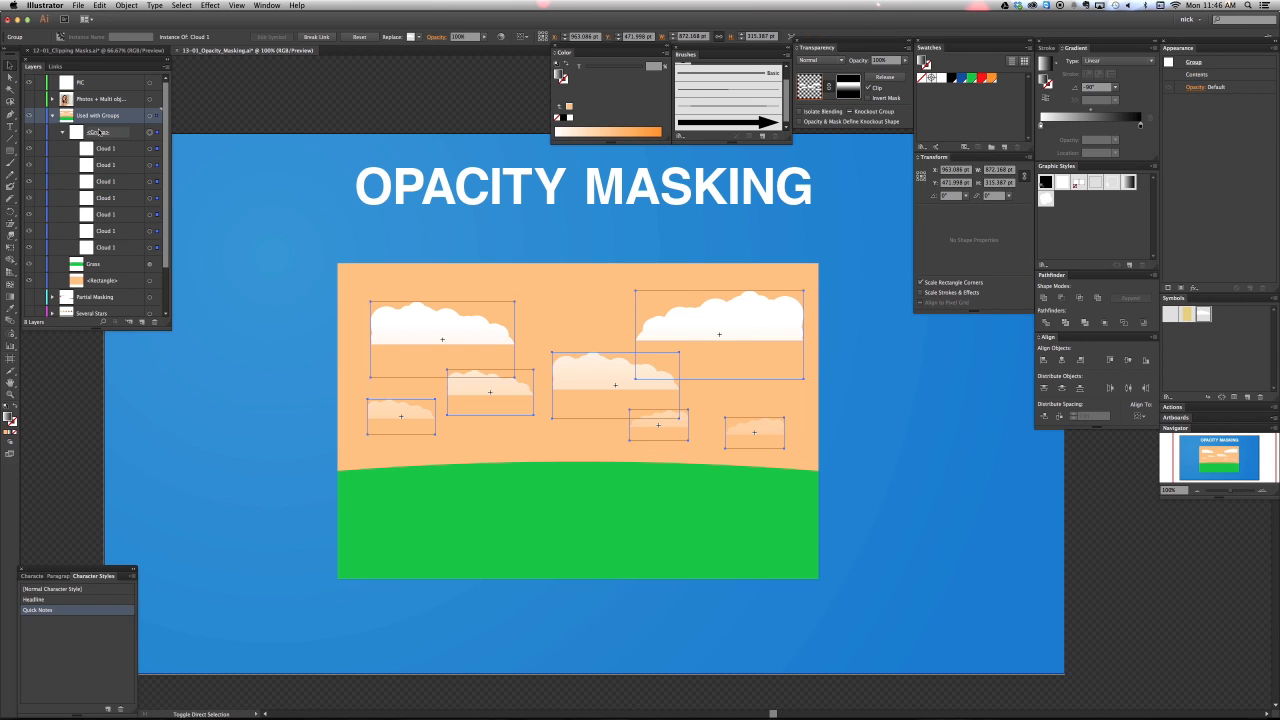
key(ctrl+shift+a)
Collapse and hide the Used with Groups layer, and show the photos and multiple objects layer.
click(52, 115)
click(29, 115)
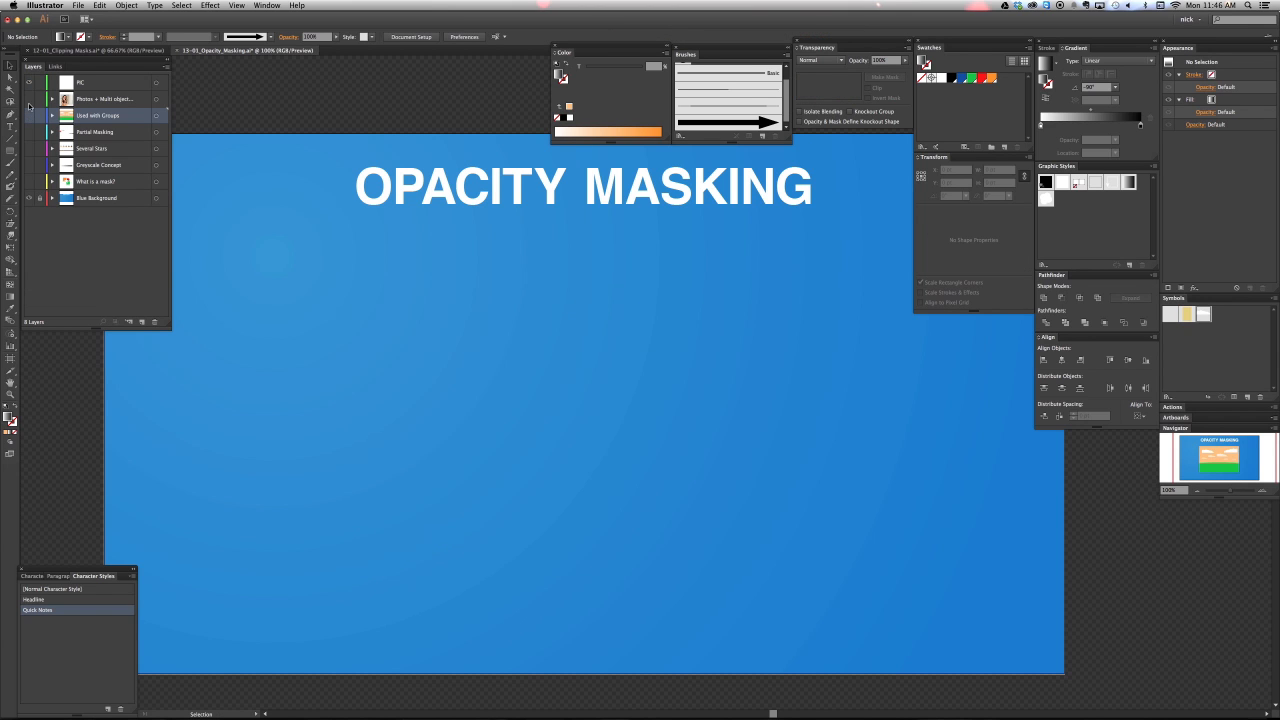
click(29, 99)
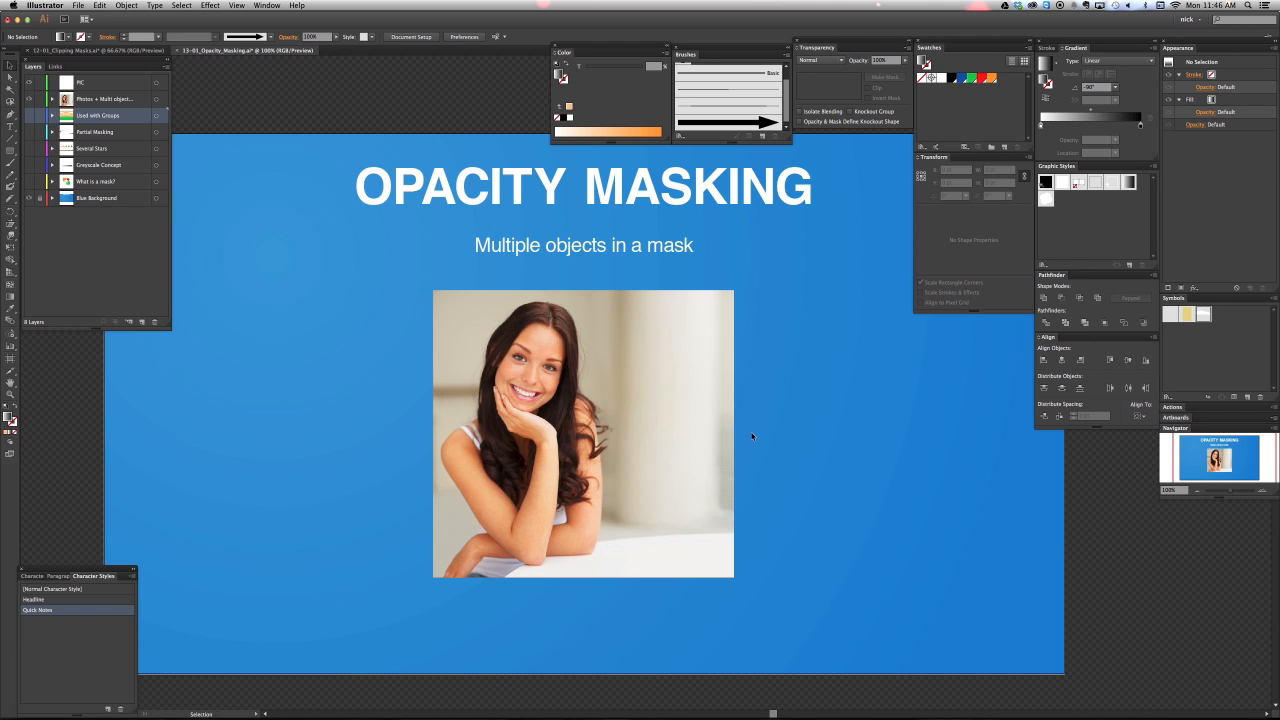
Draw an unfilled black-outlined circle about 320 pt wide around the woman's face on the photo layer, and nudge it into place.
key(a)
key(super+equal)
key(l)
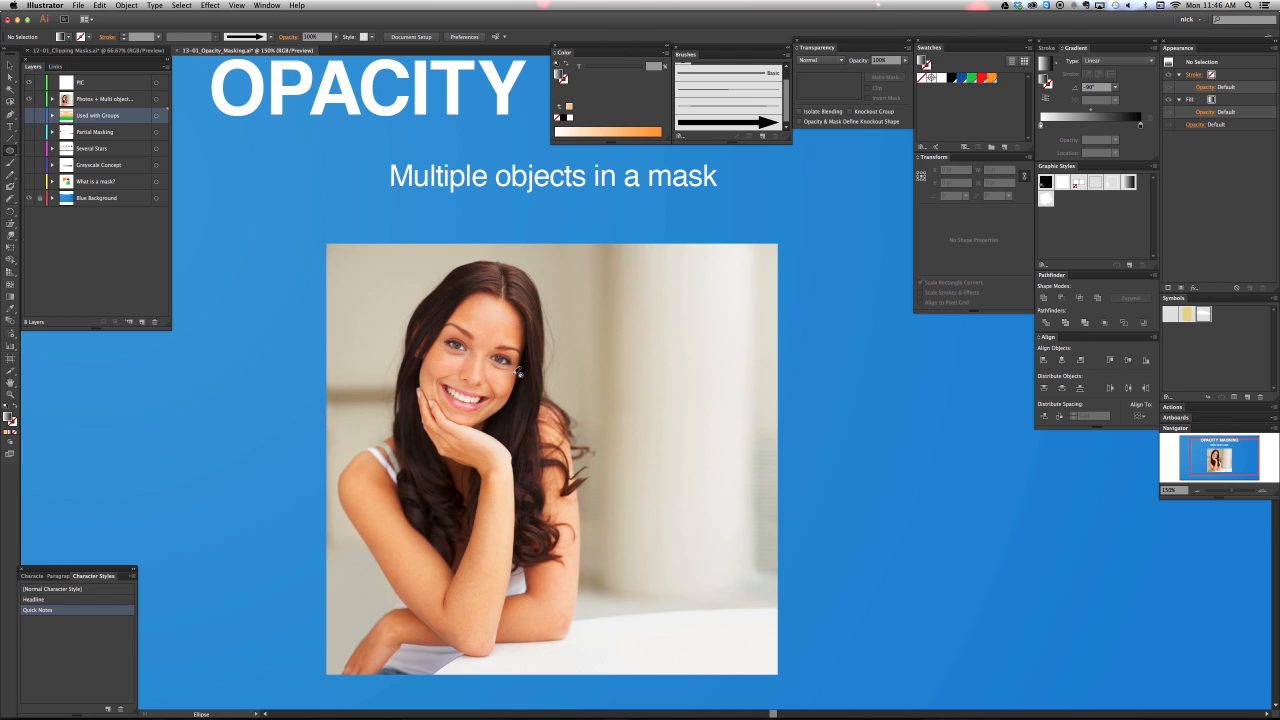
click(117, 100)
drag(467, 366, 586, 487)
key(v)
key(shift+x)
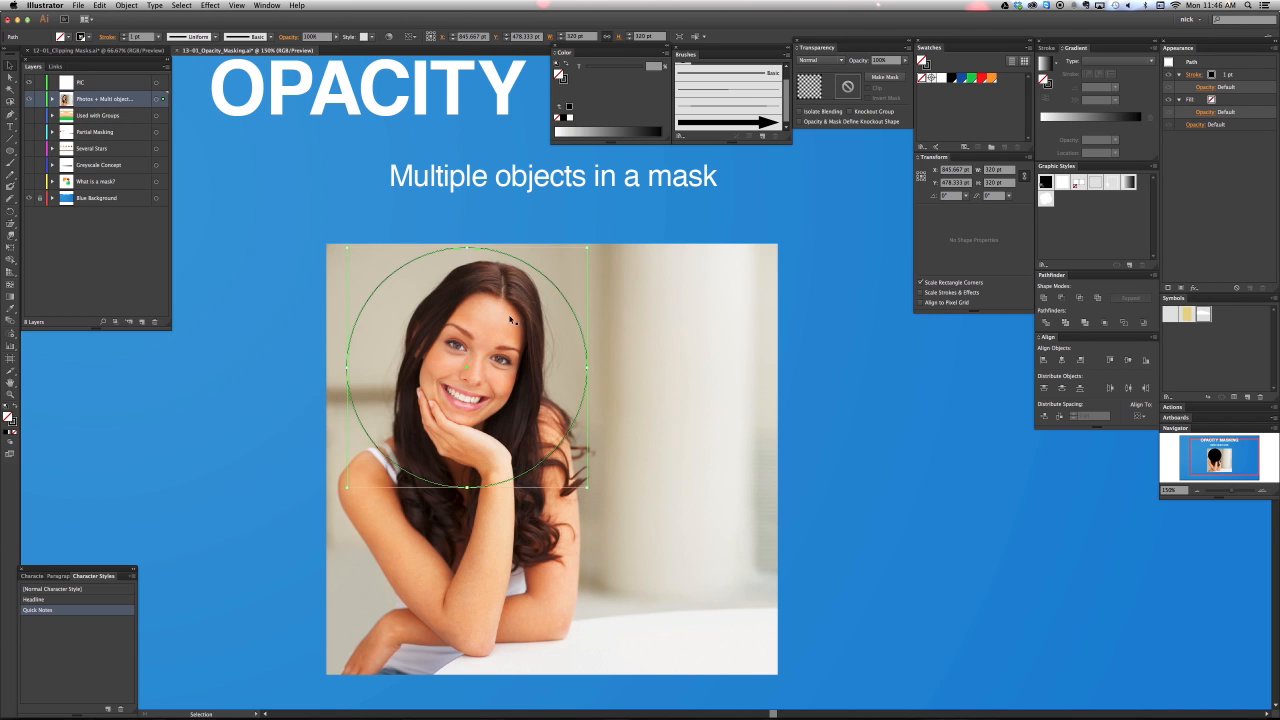
drag(580, 325, 586, 327)
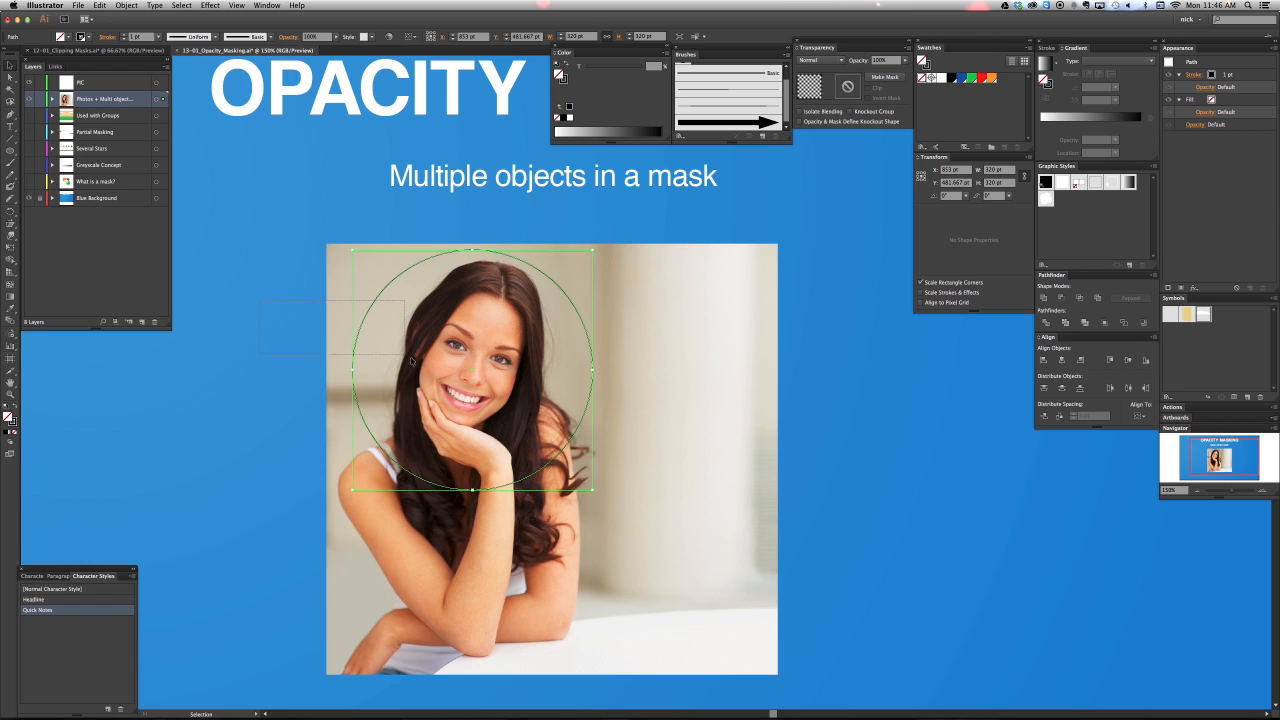
Try clipping the photo to the circle with a clipping mask, undo the mask, and deselect.
mouse_move(411, 361)
mouse_down()
mouse_move(286, 360)
mouse_move(497, 375)
mouse_up()
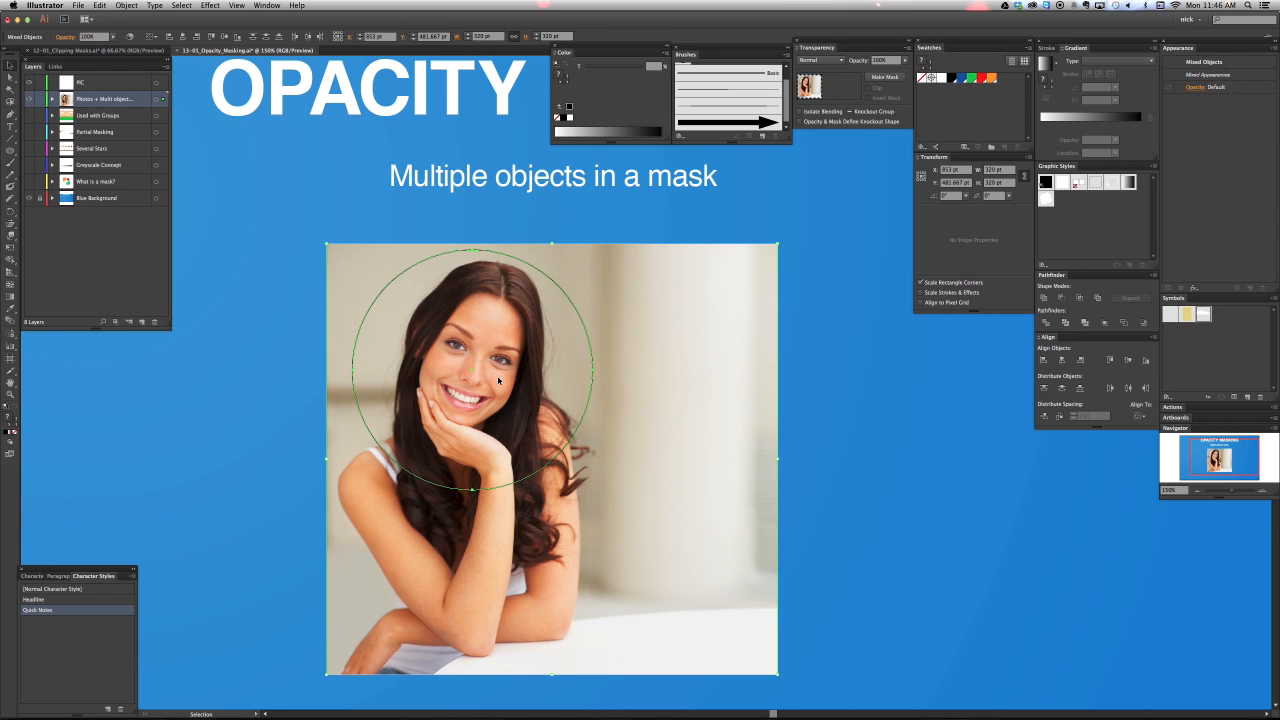
click(126, 5)
mouse_move(182, 256)
mouse_move(145, 285)
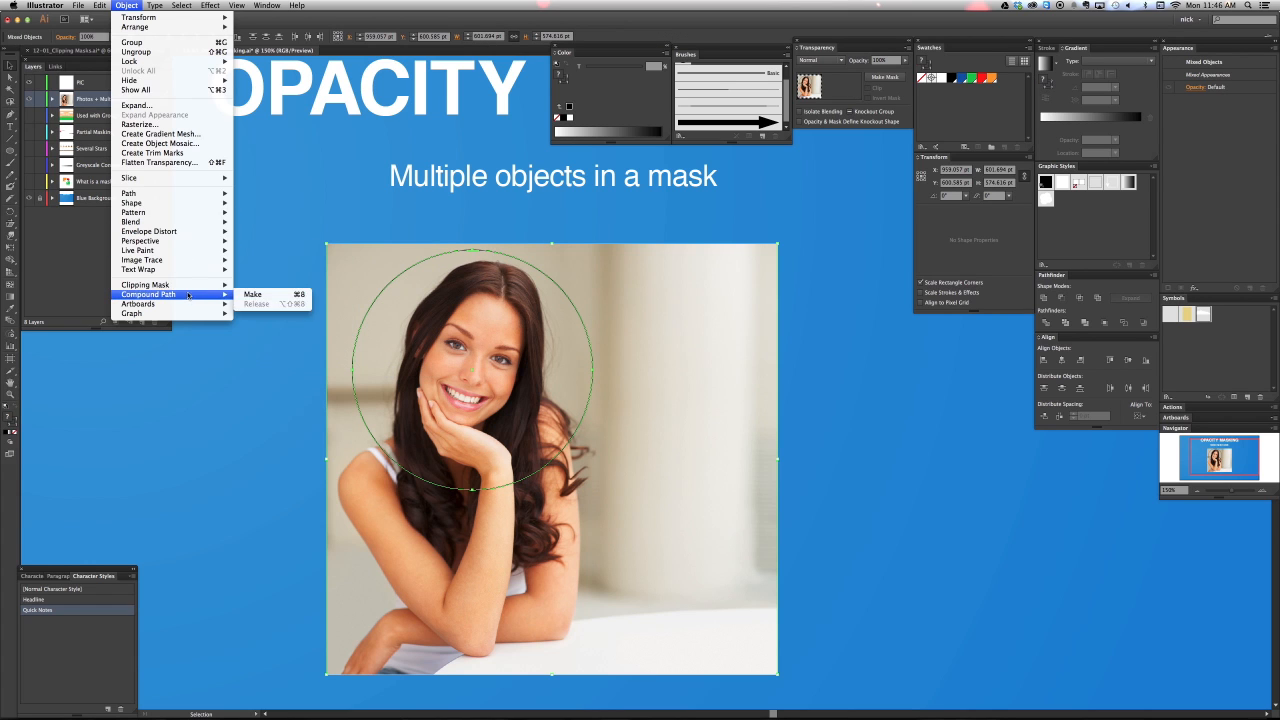
click(256, 285)
click(268, 436)
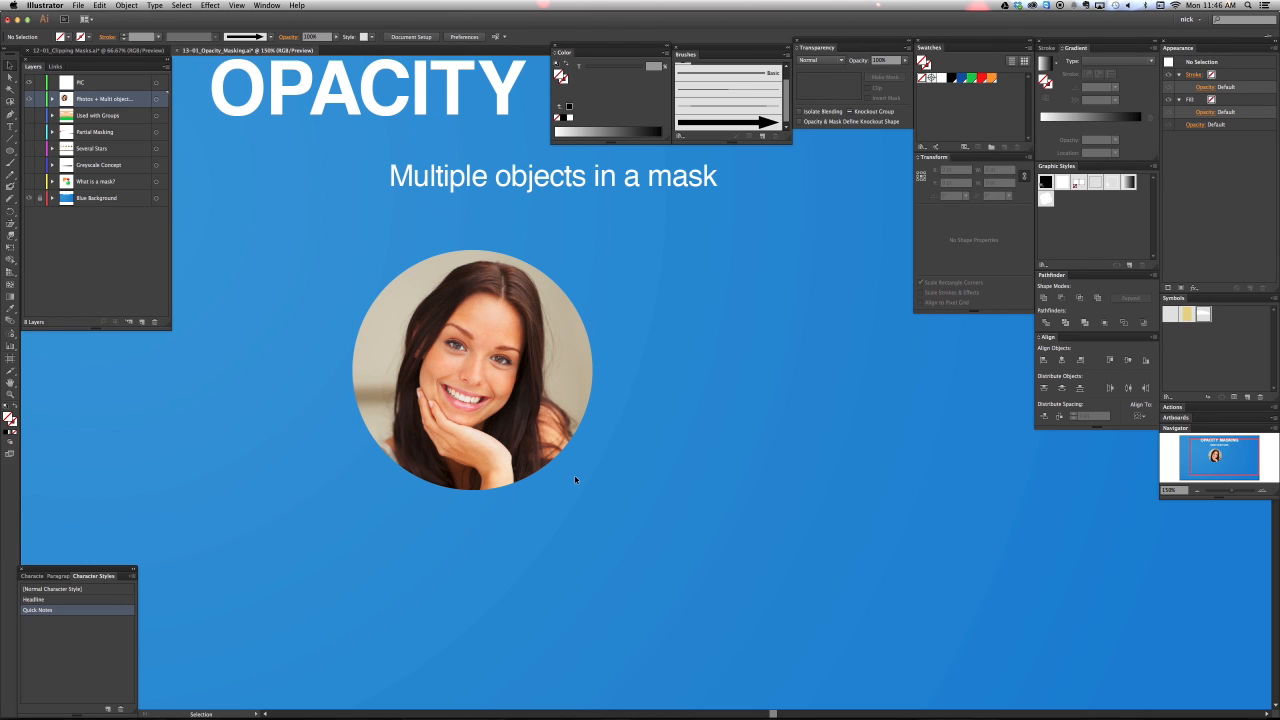
key(super+z)
key(super+shift+a)
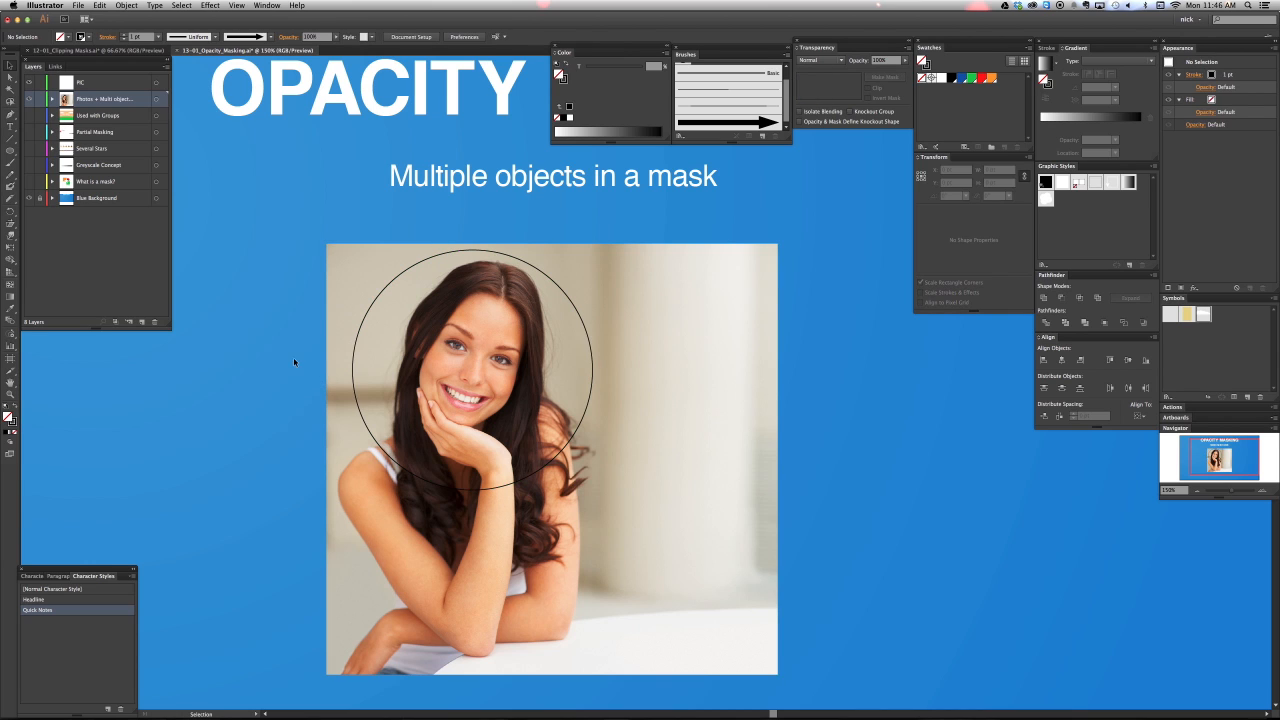
Reselect the photo and circle, make the clipping mask a second time, undo it, and deselect both objects.
drag(293, 357, 400, 418)
key(super+7)
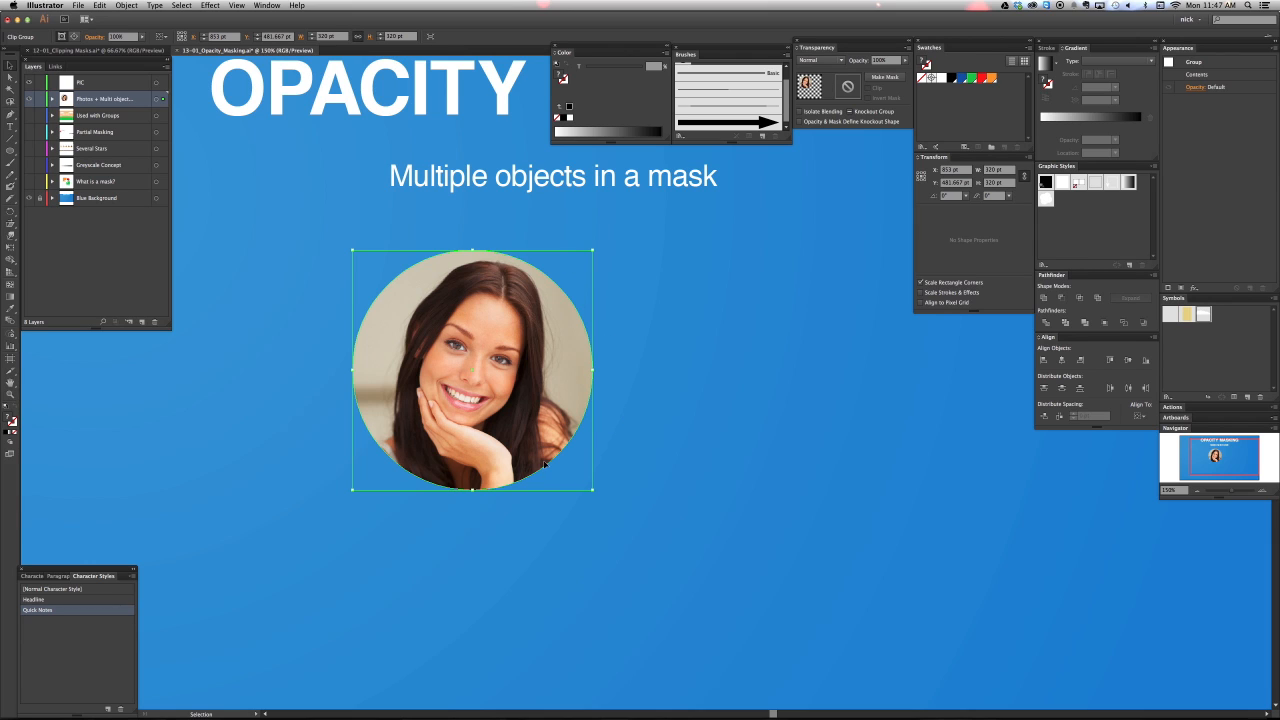
key(a)
key(super+z)
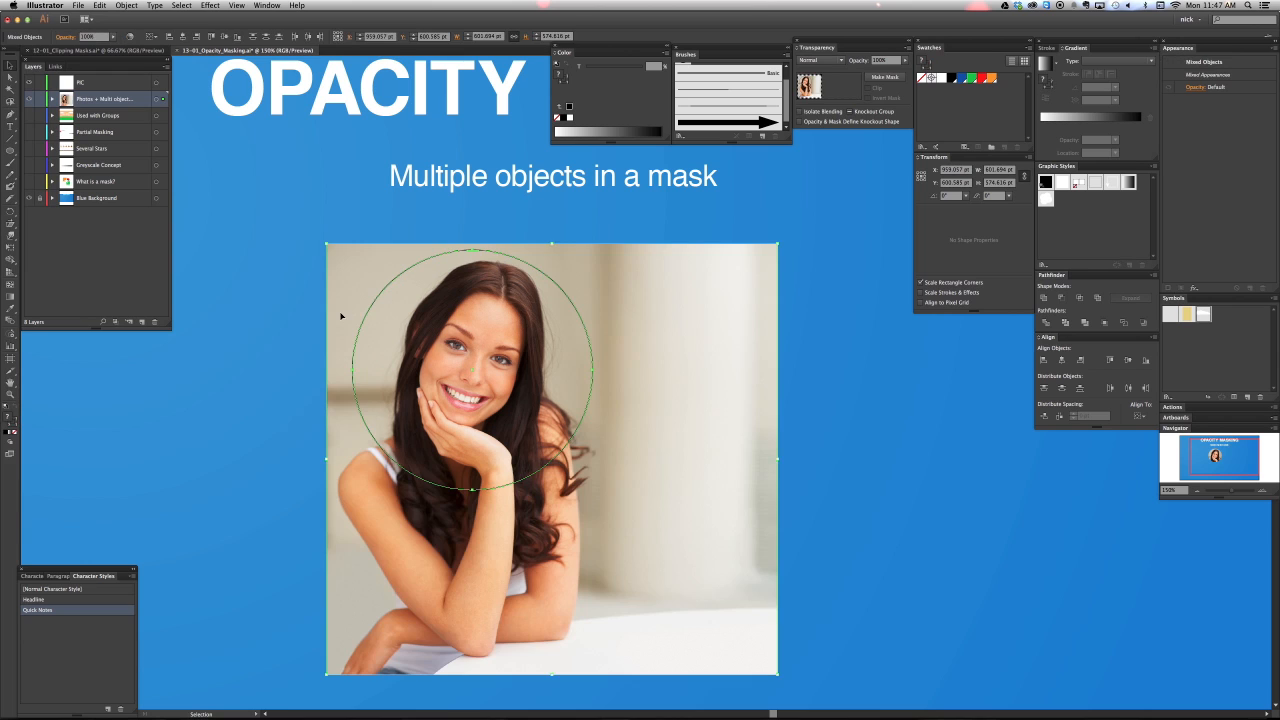
key(super+shift+a)
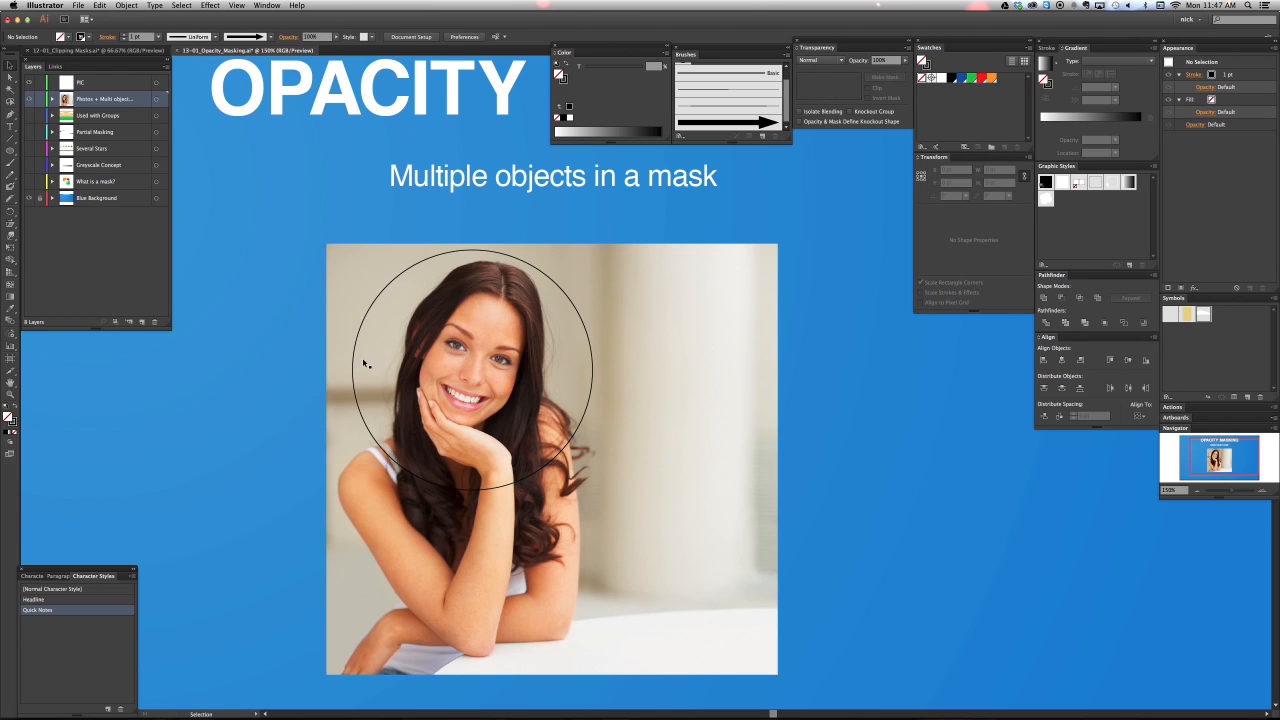
Replace the circle with an unfilled ellipse about 342 pt wide and 388 pt high around the woman's face and shoulders.
click(354, 360)
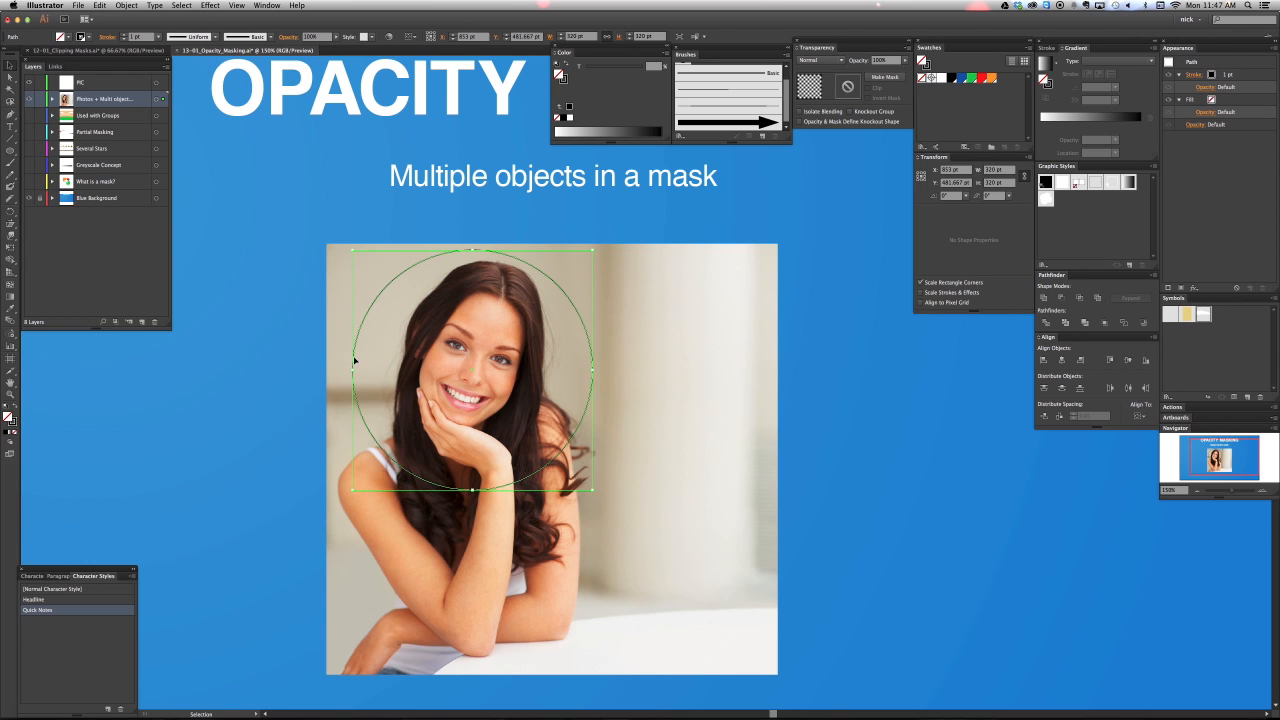
key(super+shift+a)
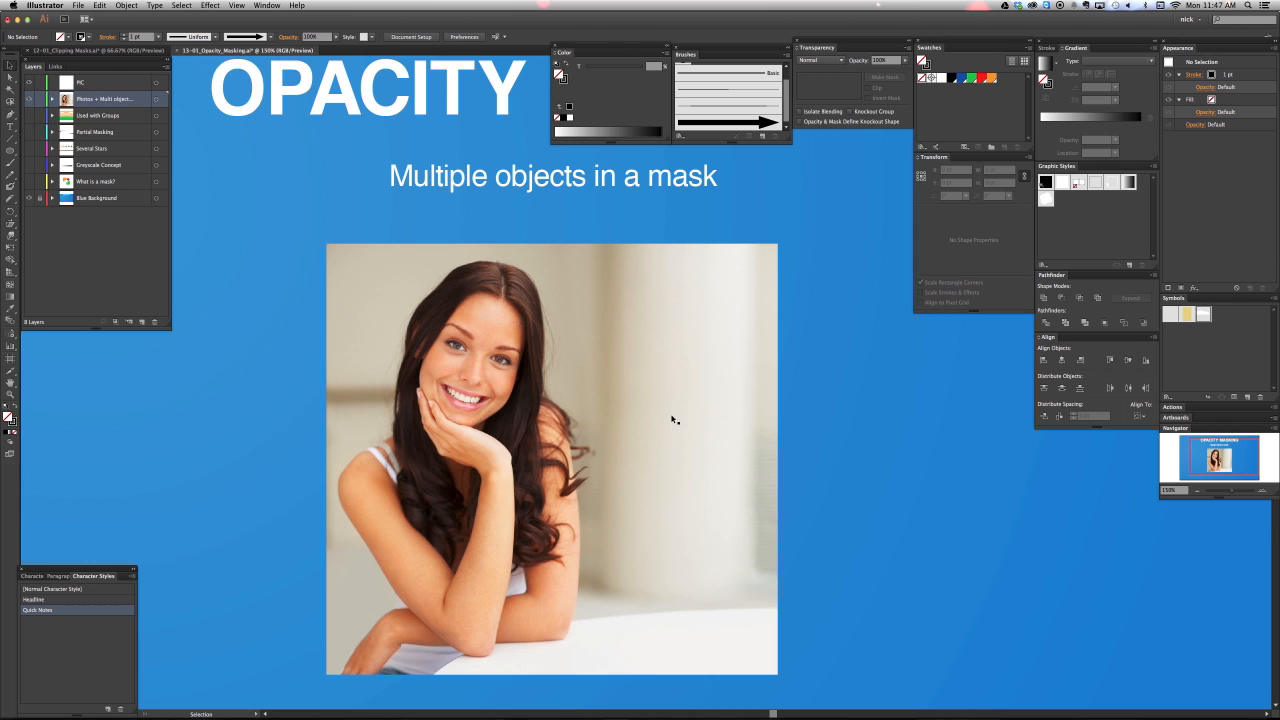
key(l)
drag(642, 396, 716, 469)
key(v)
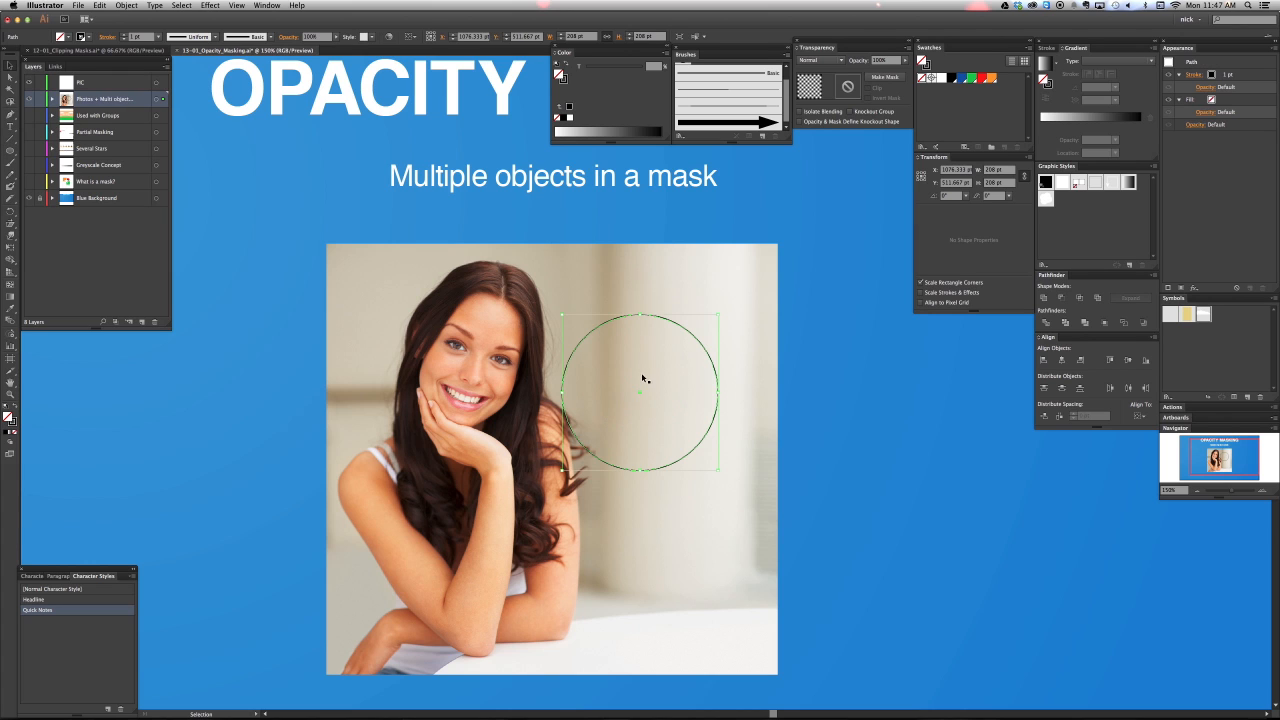
drag(658, 318, 493, 253)
drag(477, 404, 485, 541)
Select the photo together with the ellipse, group them, and ungroup them again.
shift+click(558, 370)
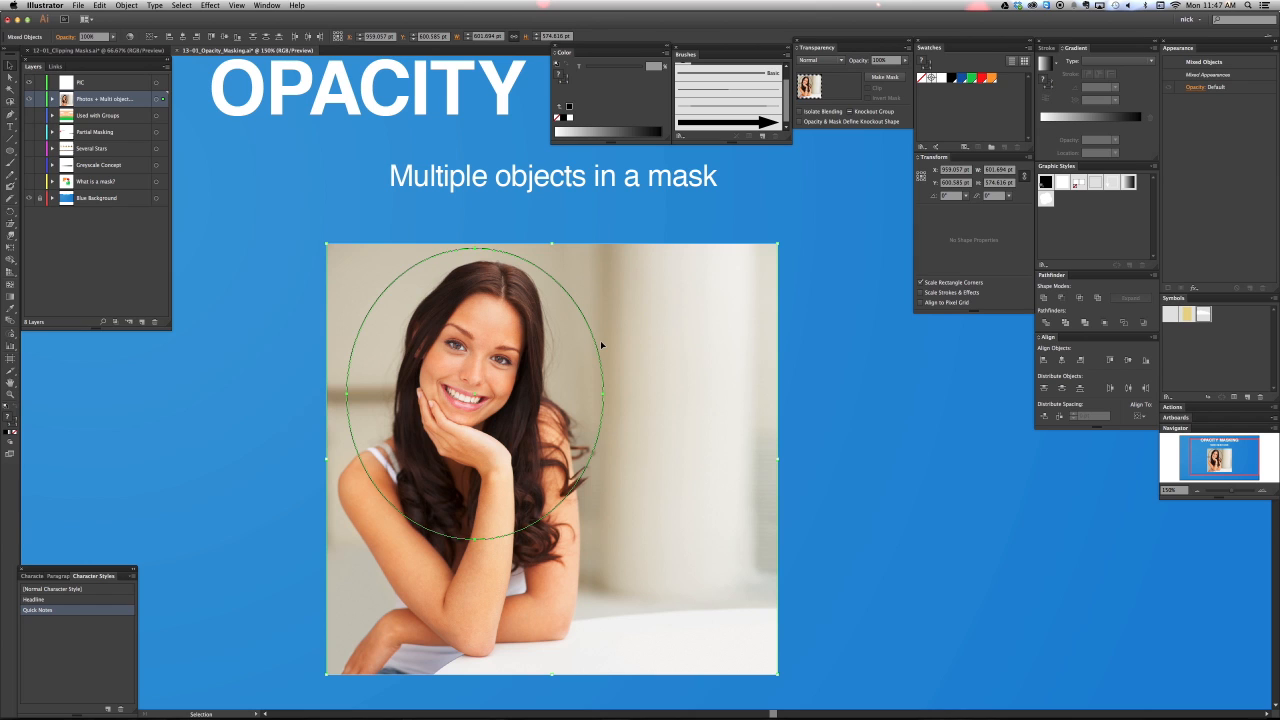
key(super+g)
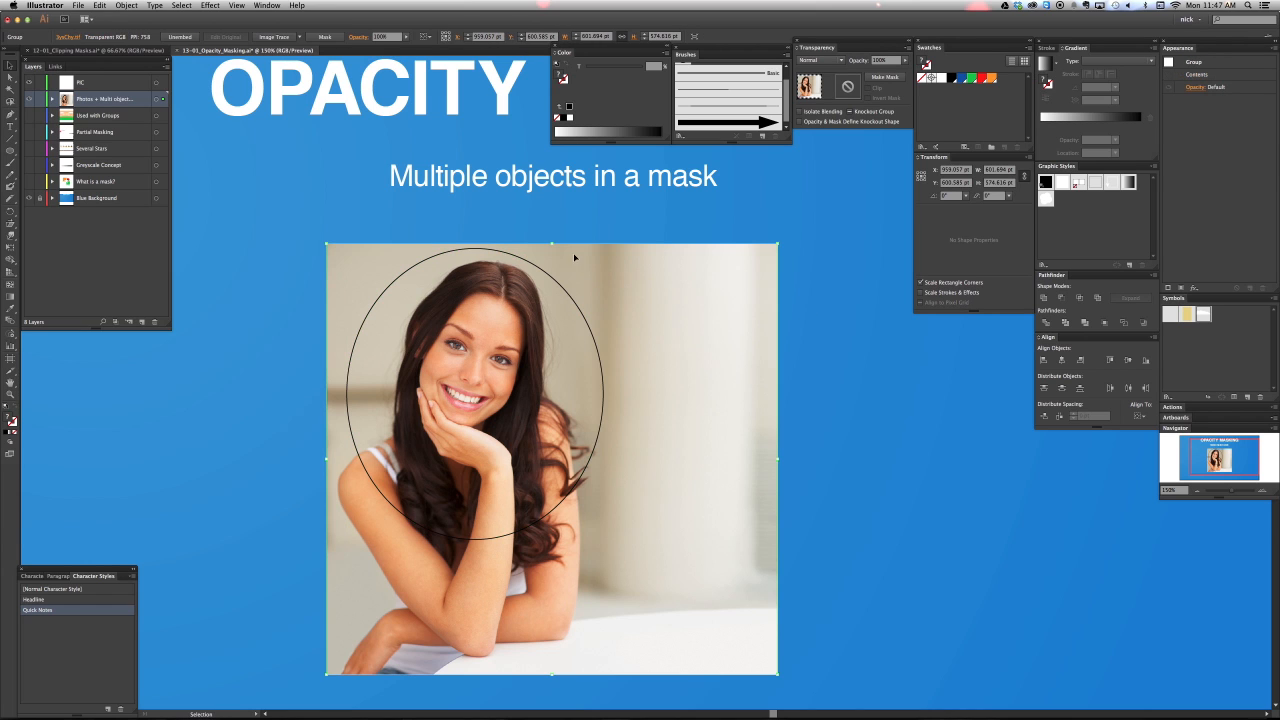
key(super+shift+g)
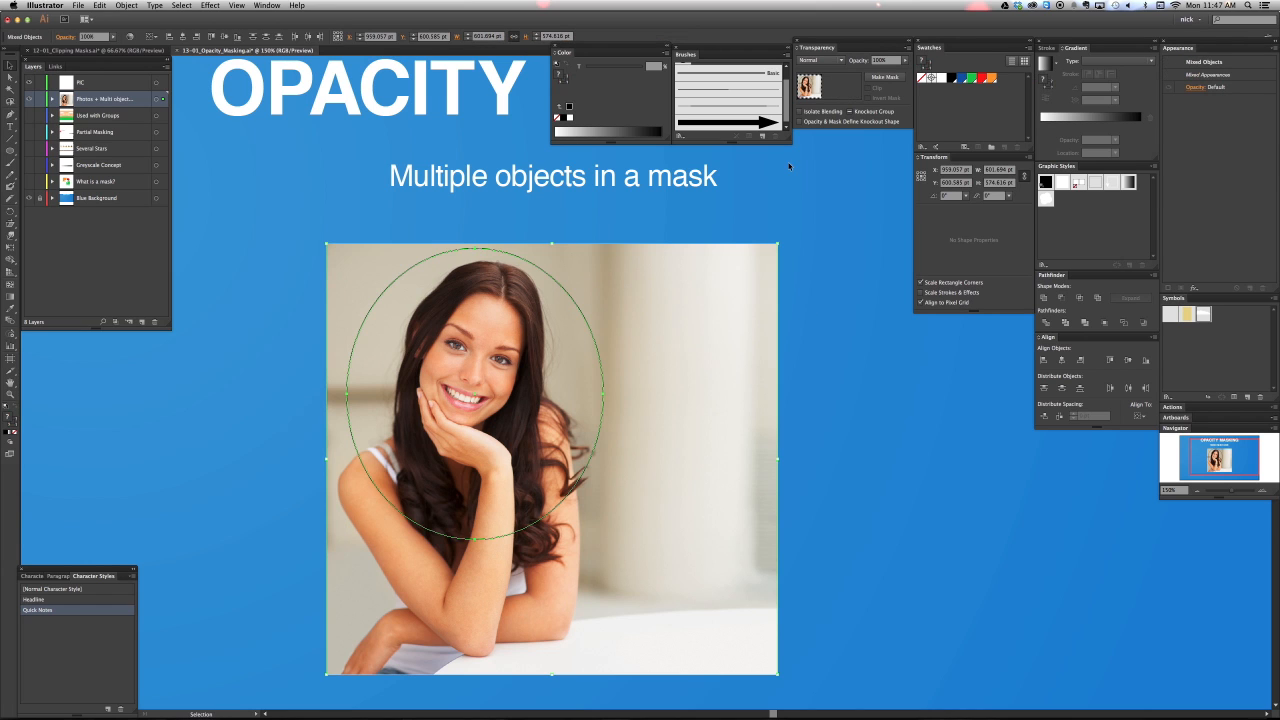
Make an opacity mask from the selected photo and ellipse, and reselect the masked photo.
click(872, 79)
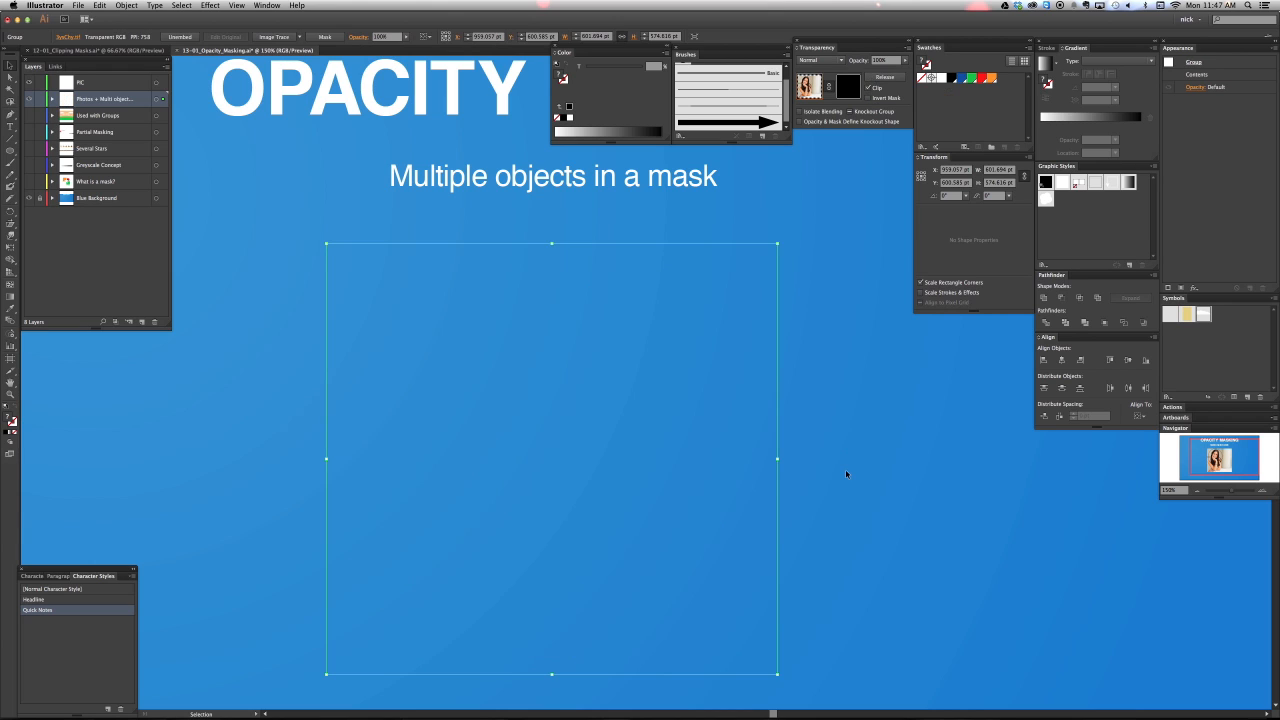
click(845, 471)
click(536, 411)
Open the photo's opacity mask for editing with the stroke colour active, and display the mask artwork on its own.
click(843, 90)
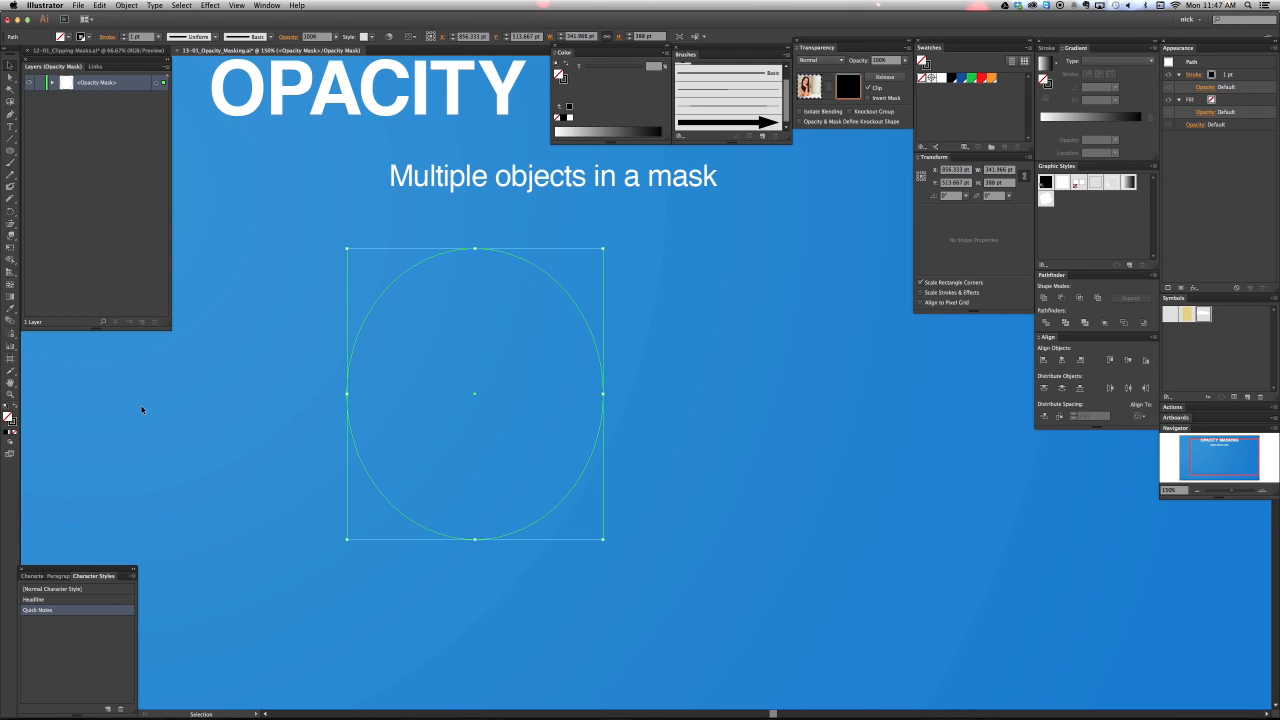
click(13, 422)
alt+click(849, 87)
click(757, 418)
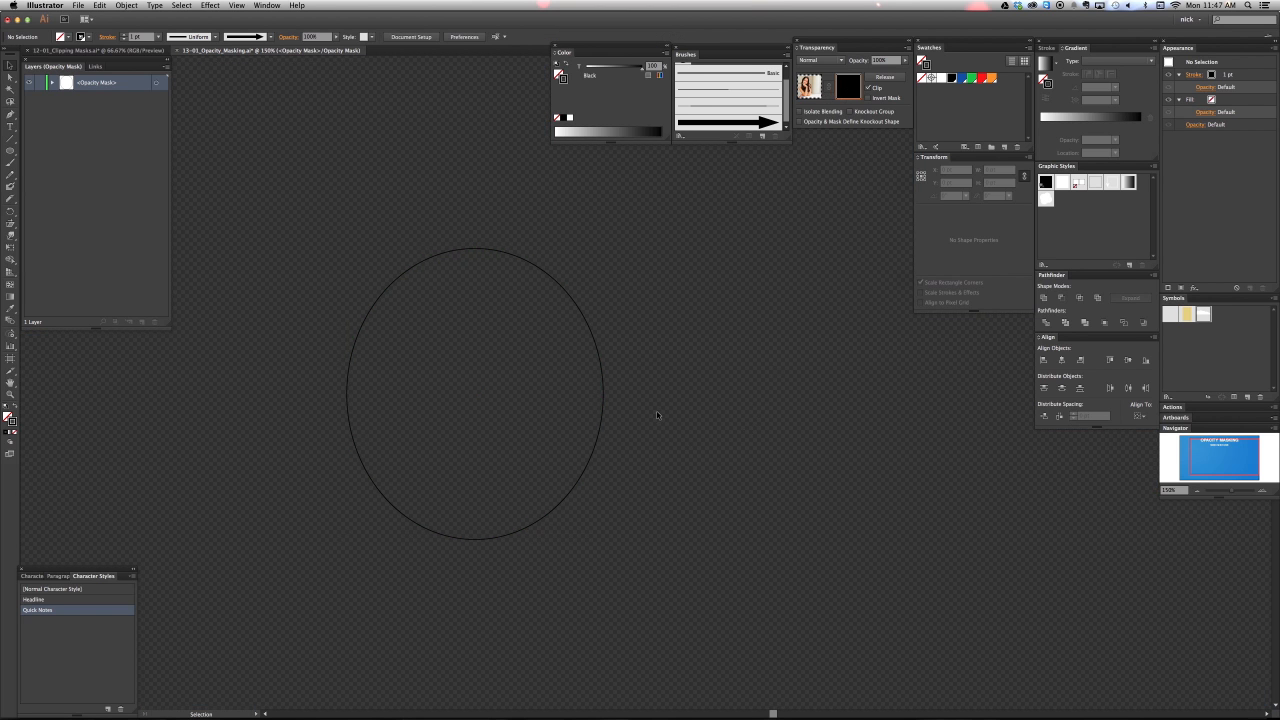
Set the mask ellipse's stroke weight to 8 pt and deselect it.
click(423, 262)
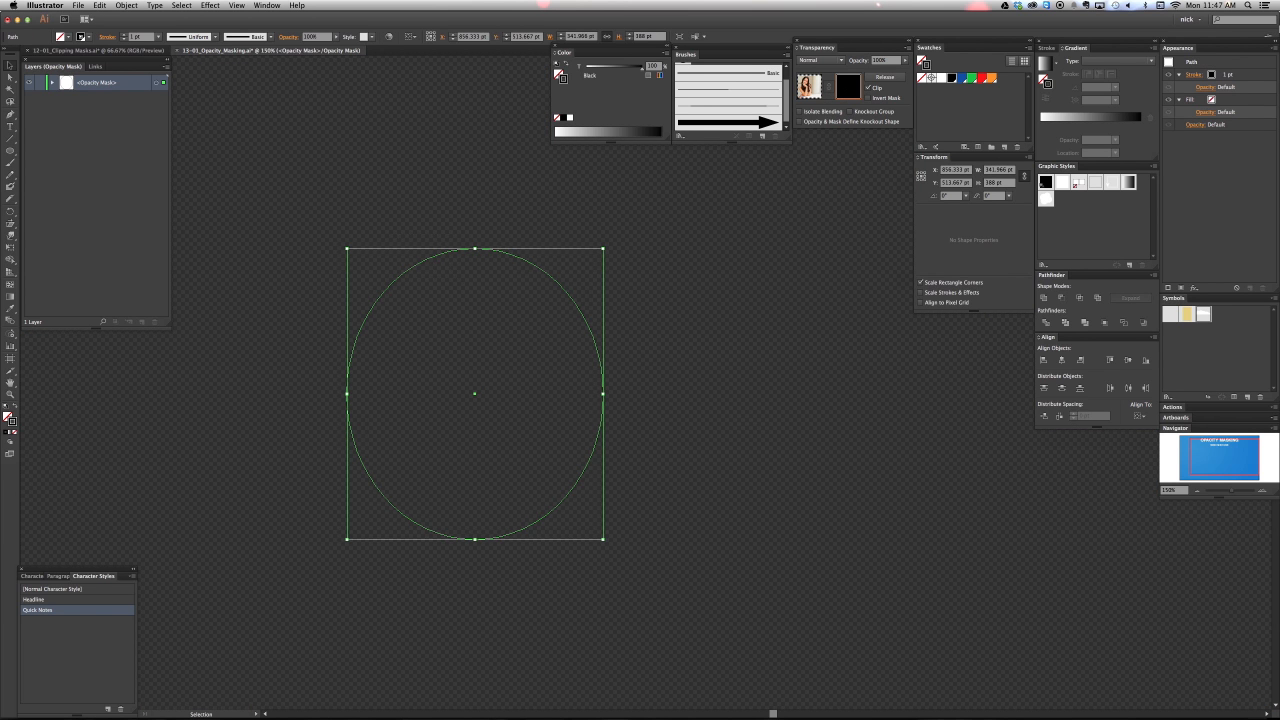
click(1238, 74)
click(1230, 73)
click(1230, 73)
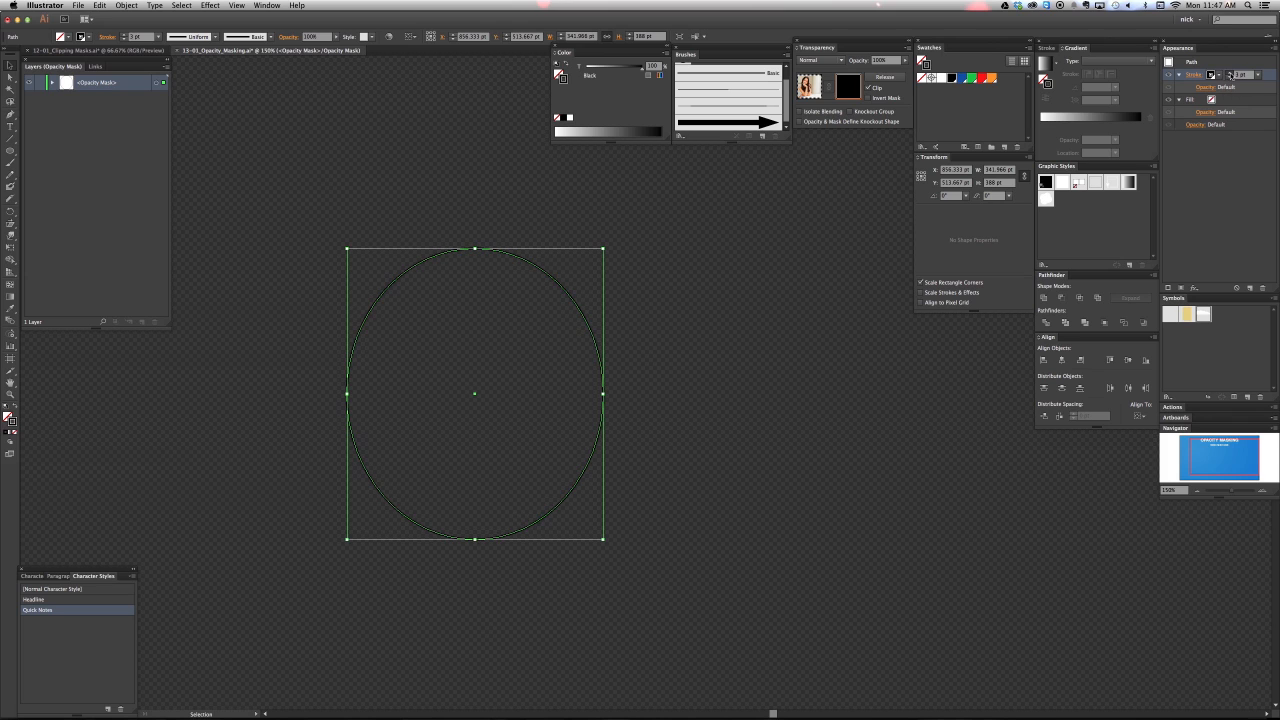
click(1230, 73)
click(1230, 73)
click(1230, 73)
click(1230, 73)
click(1230, 73)
click(686, 360)
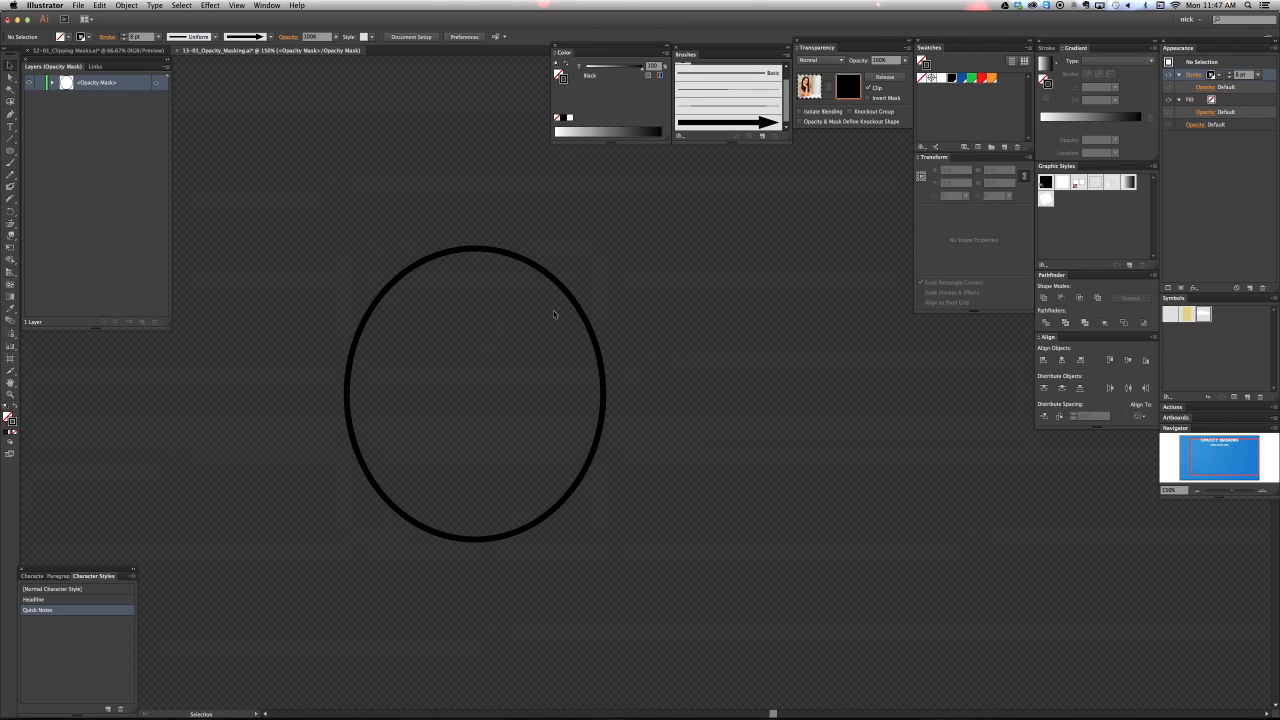
Exit mask editing, reselect the masked photo, and reopen its opacity mask in the normal artwork view.
drag(690, 286, 580, 348)
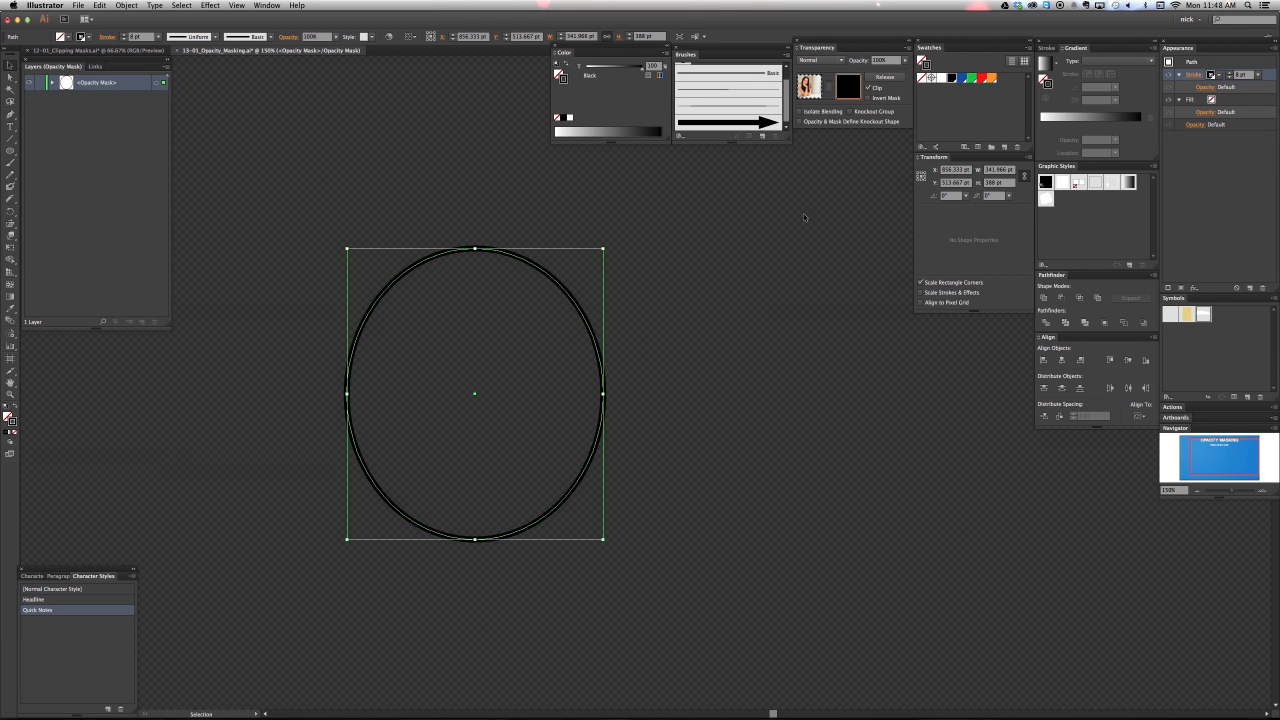
click(808, 87)
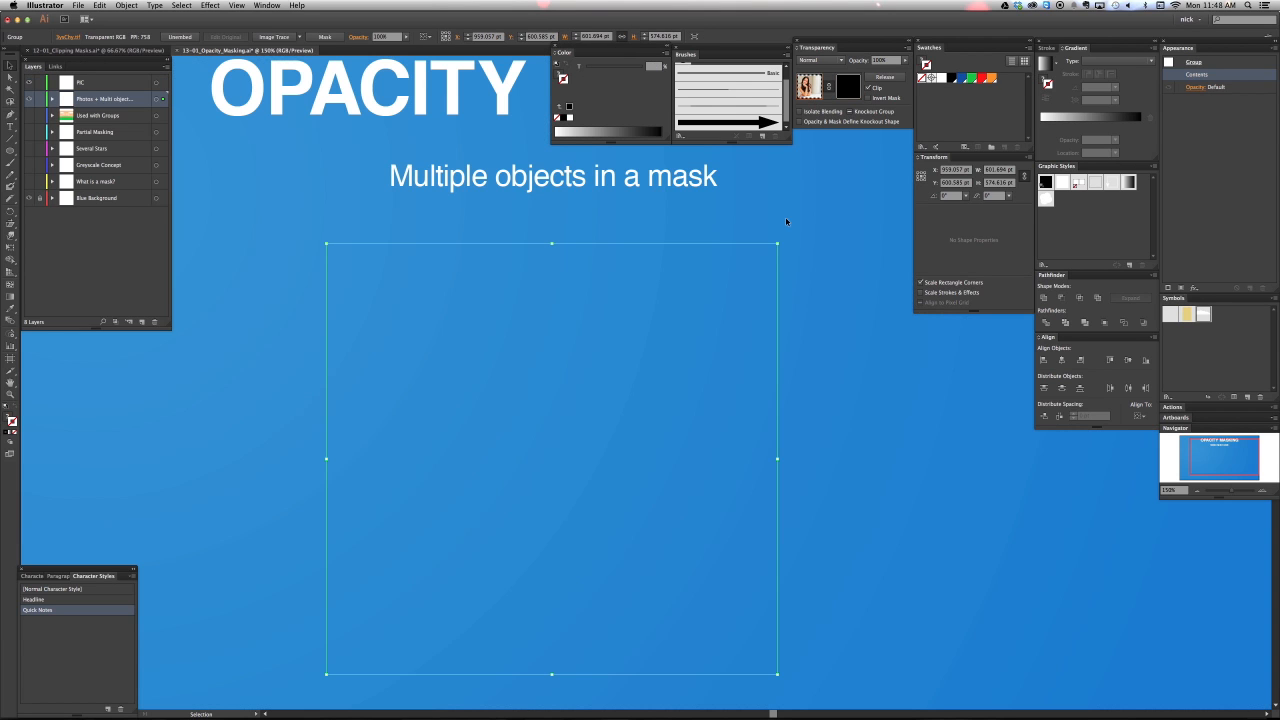
click(785, 216)
click(546, 459)
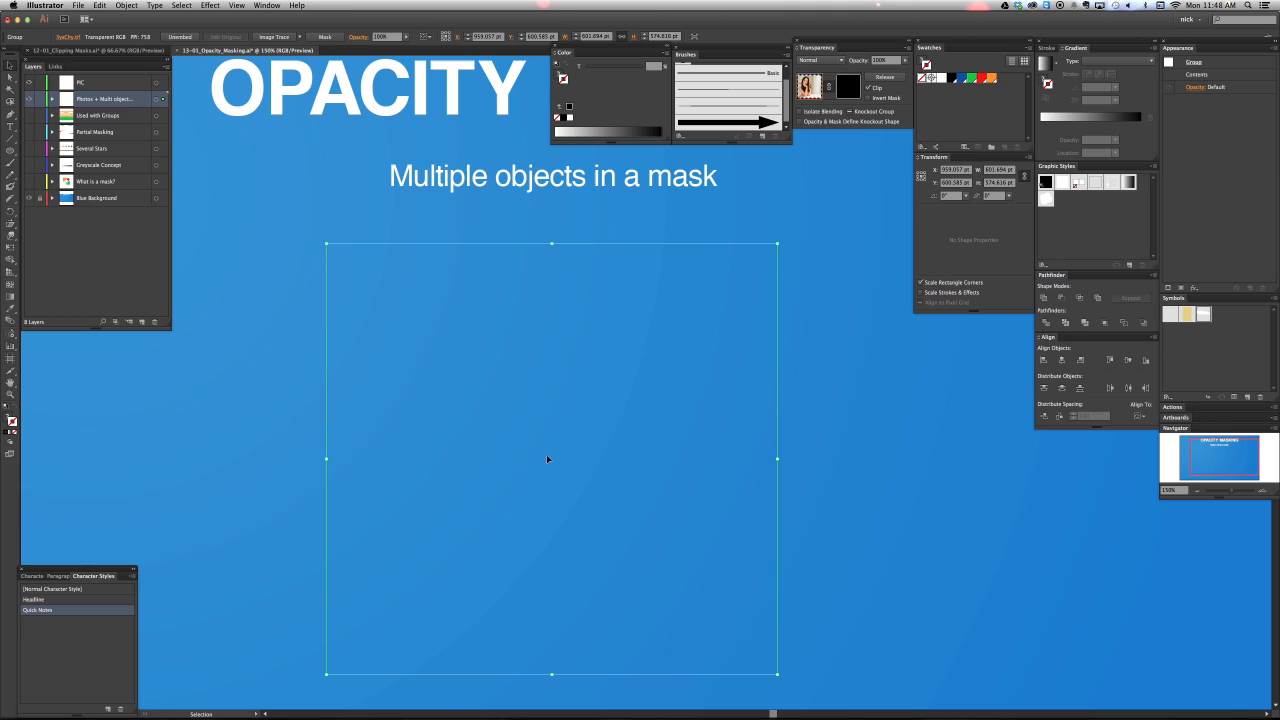
click(846, 88)
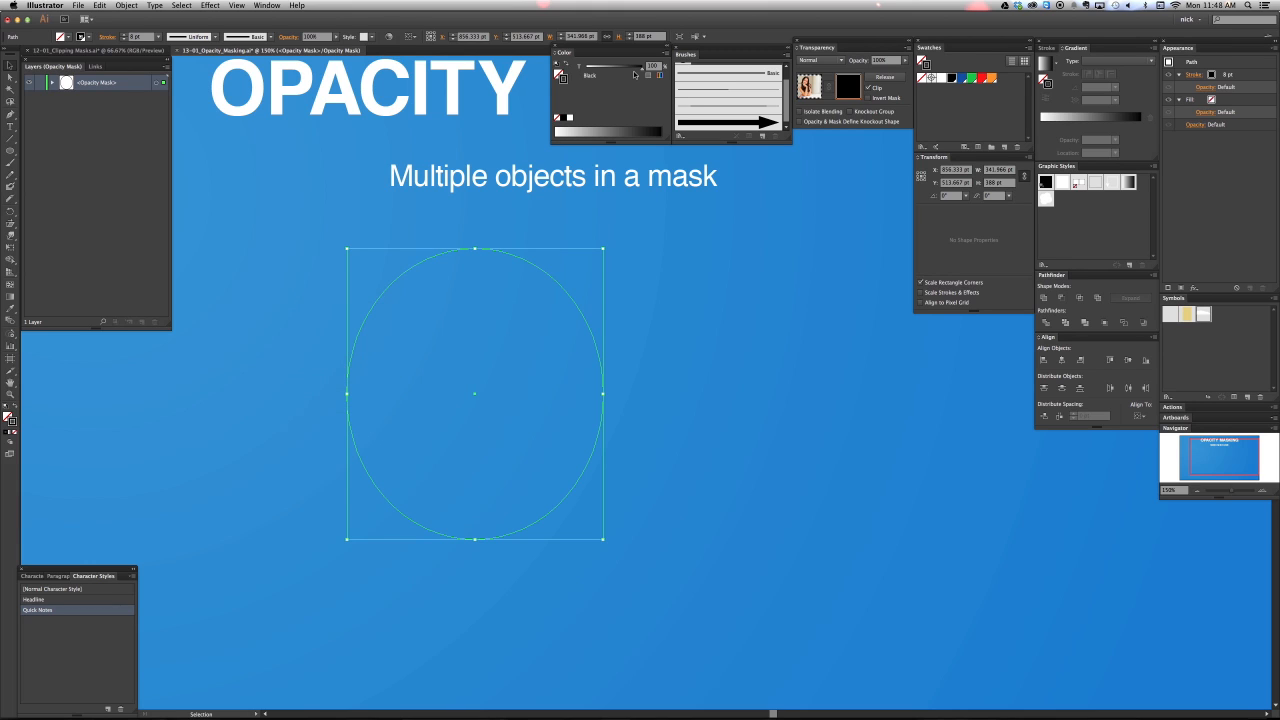
Set the mask ellipse's stroke to 0% black, swap its fill and stroke so it has only a white fill, and deselect it.
drag(642, 69, 571, 73)
click(265, 322)
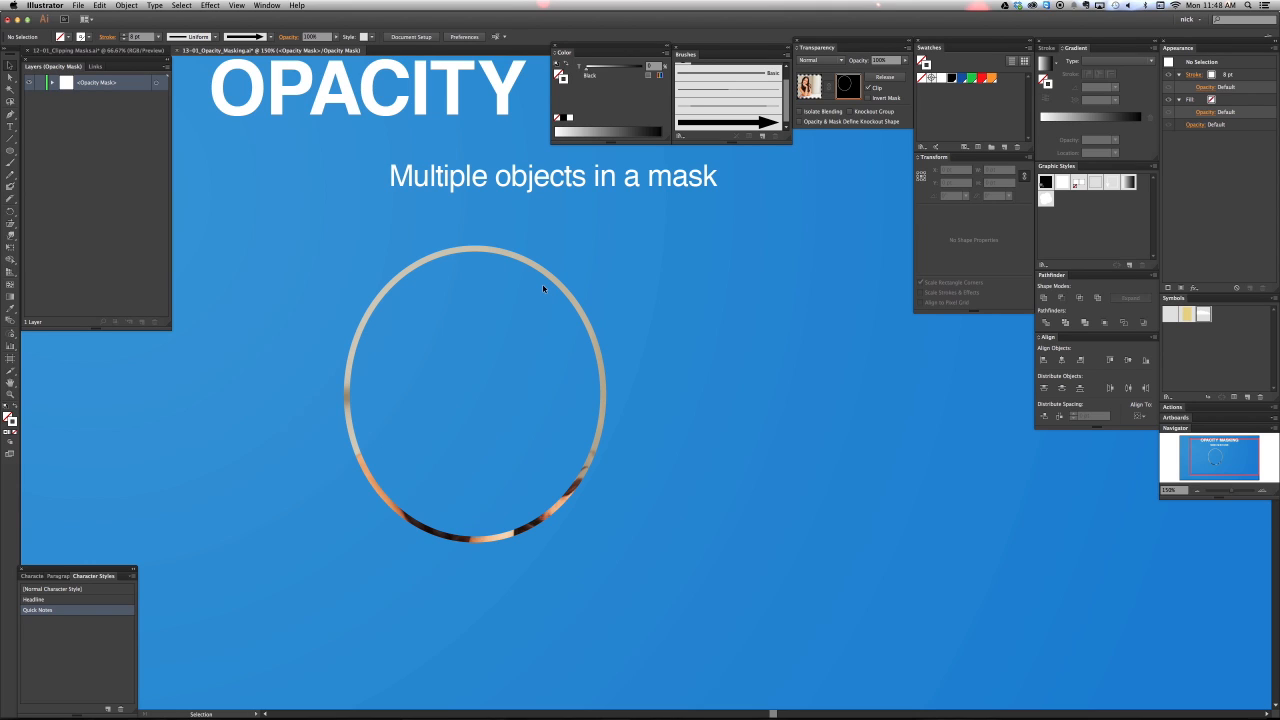
drag(667, 302, 301, 404)
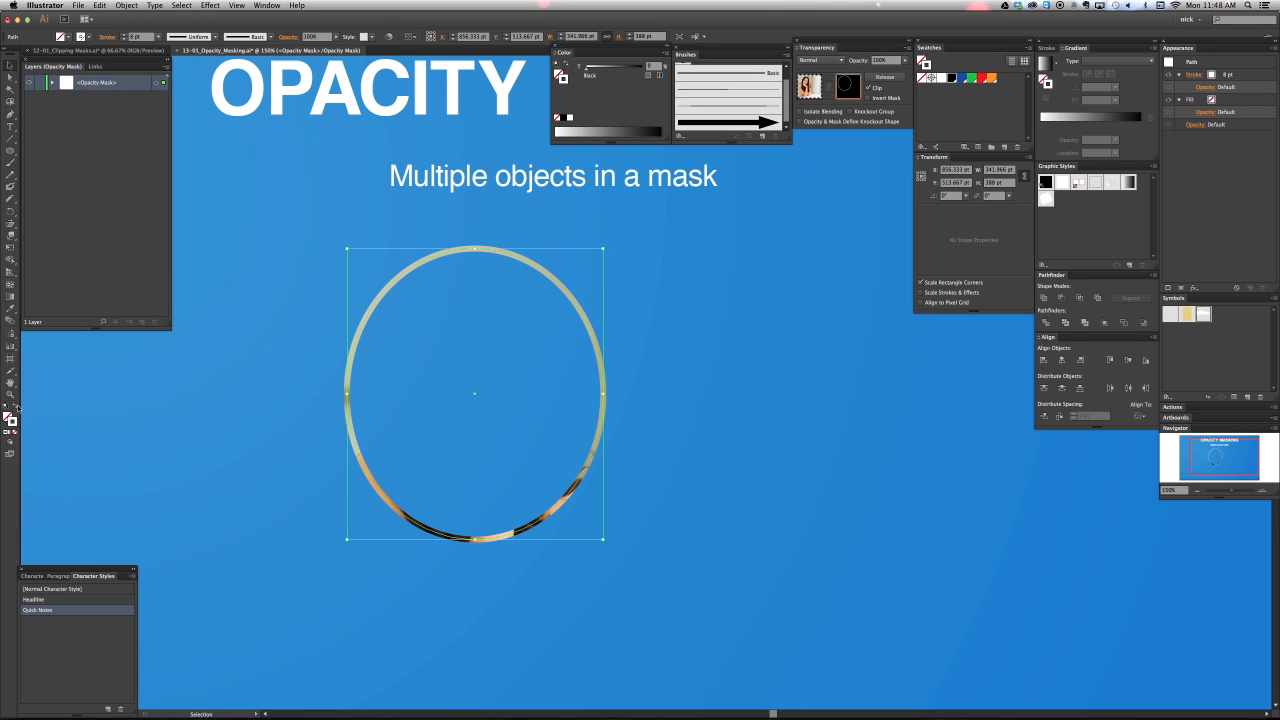
key(shift+x)
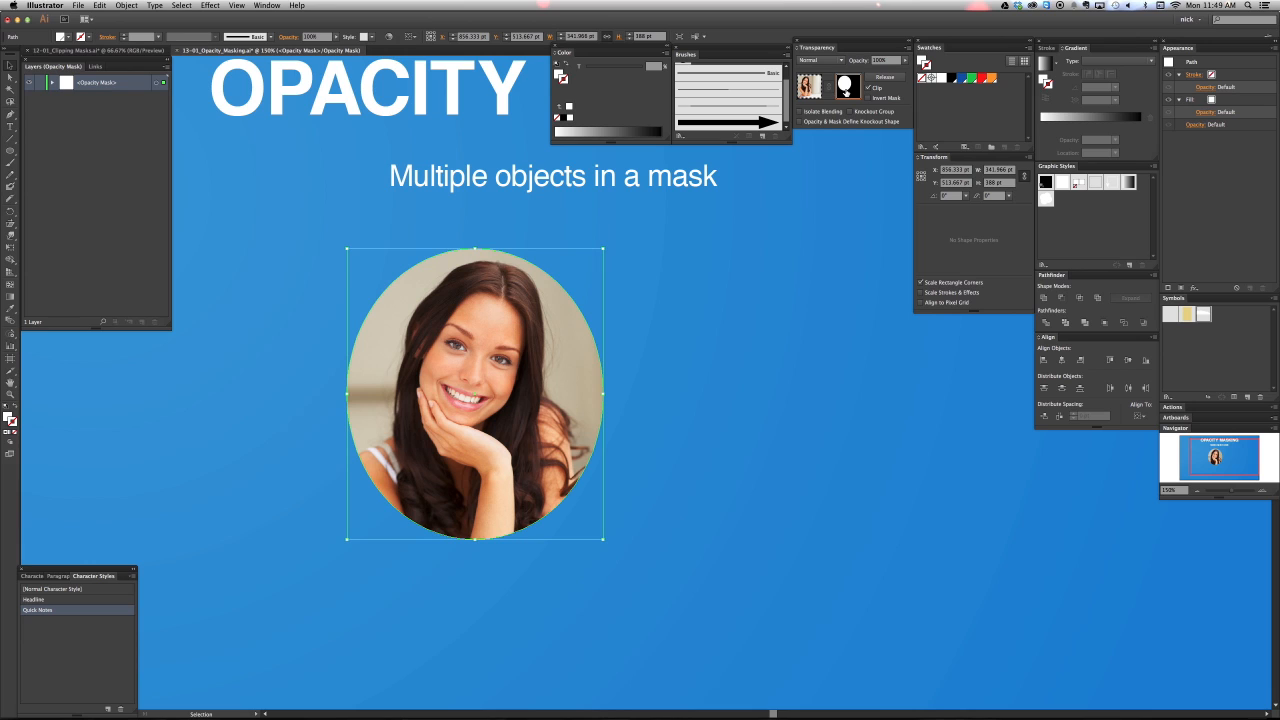
click(732, 333)
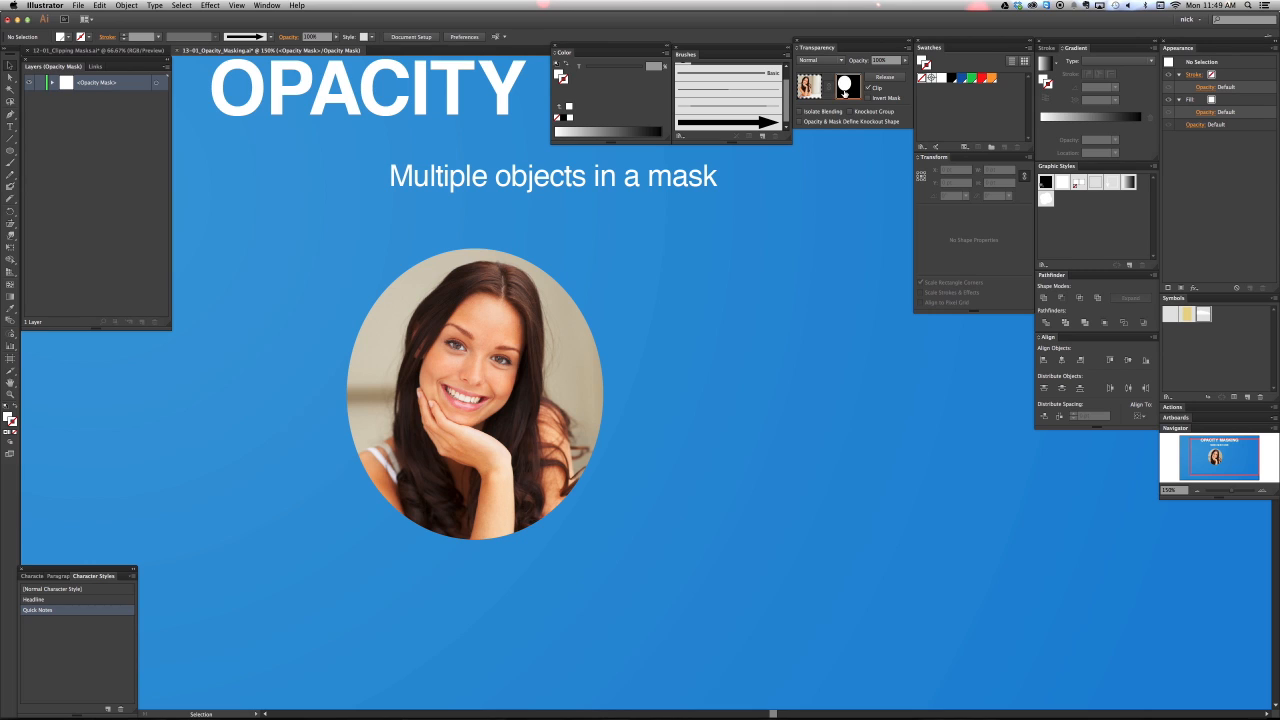
Apply a Gaussian Blur with a 5.3-pixel radius to the ellipse path inside the opacity mask and deselect it.
click(521, 329)
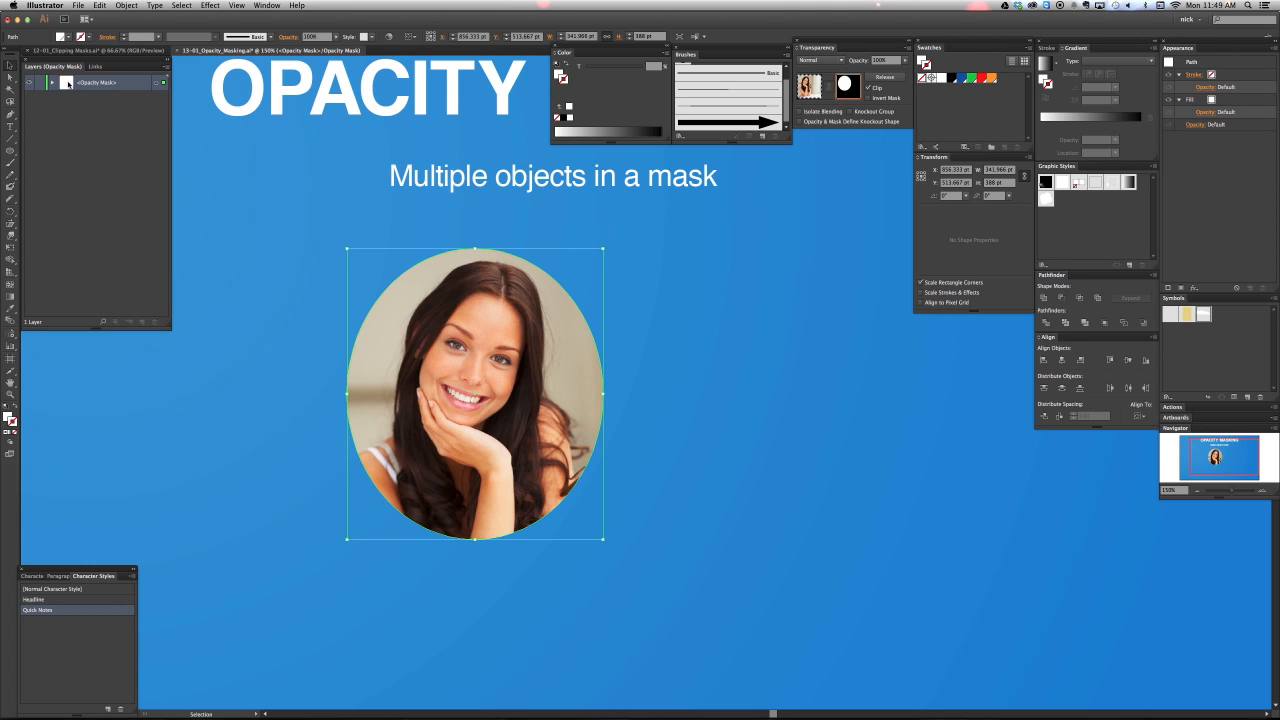
click(53, 82)
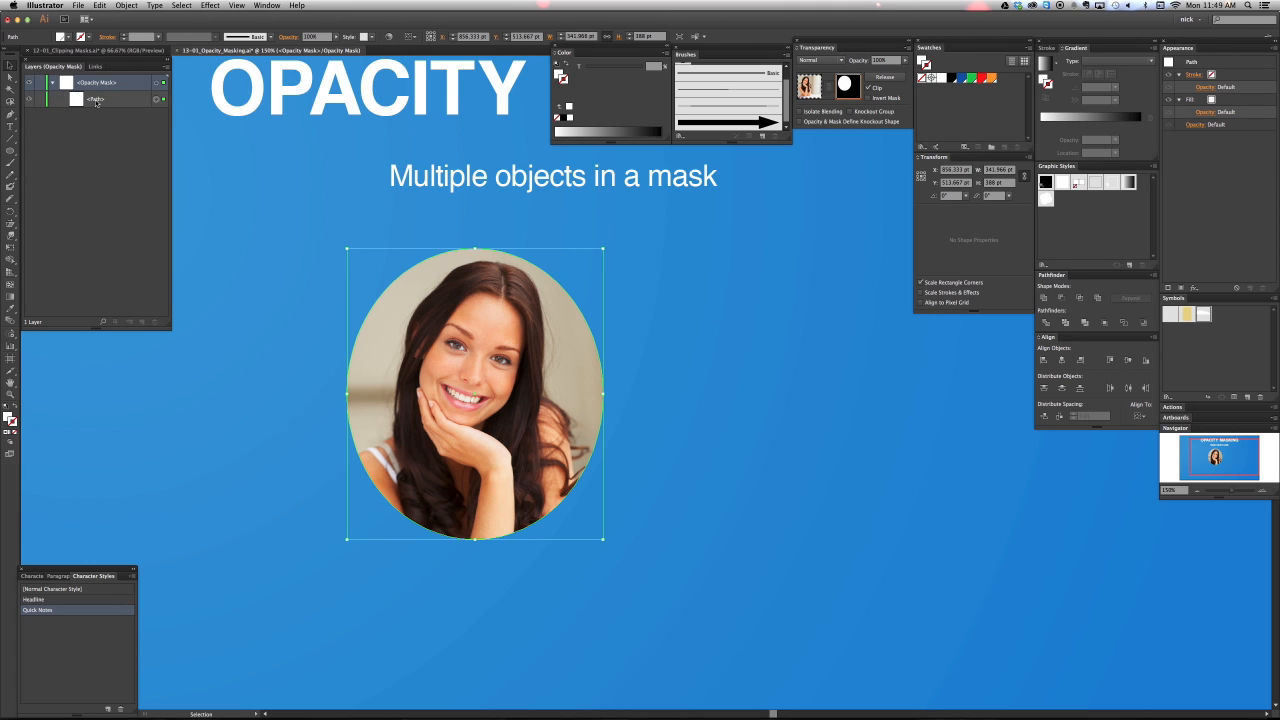
click(96, 101)
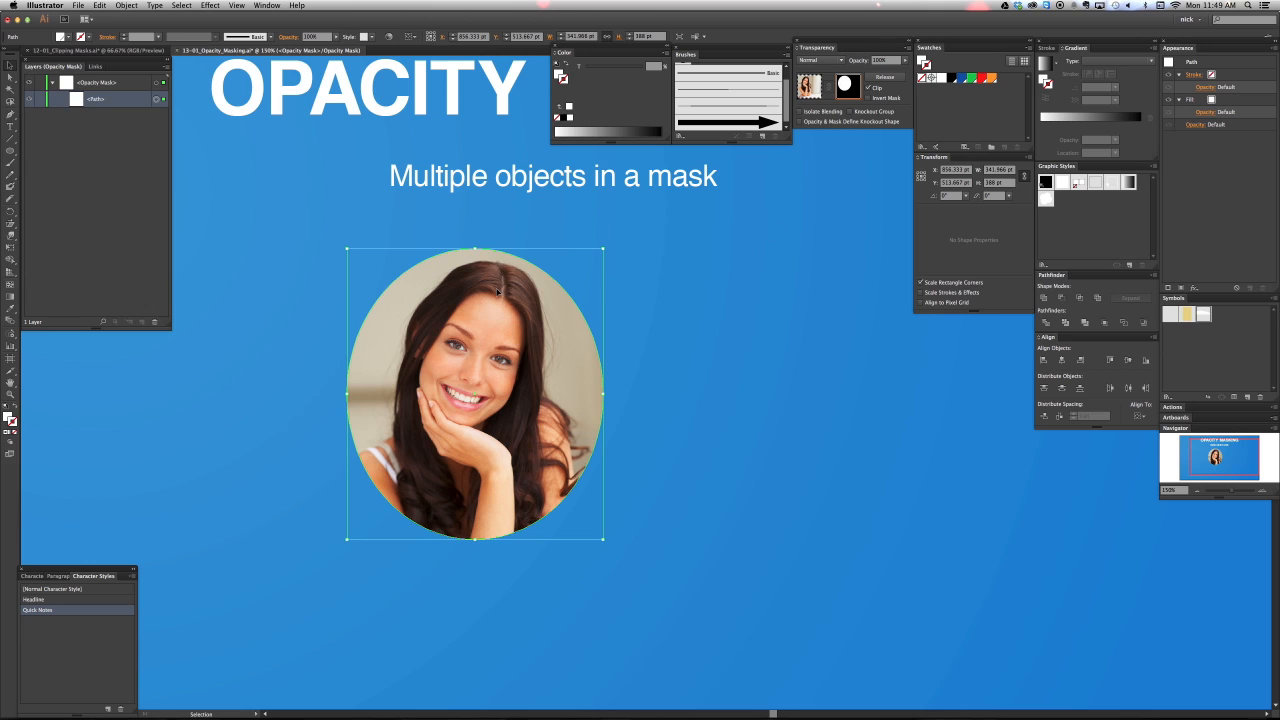
click(1196, 288)
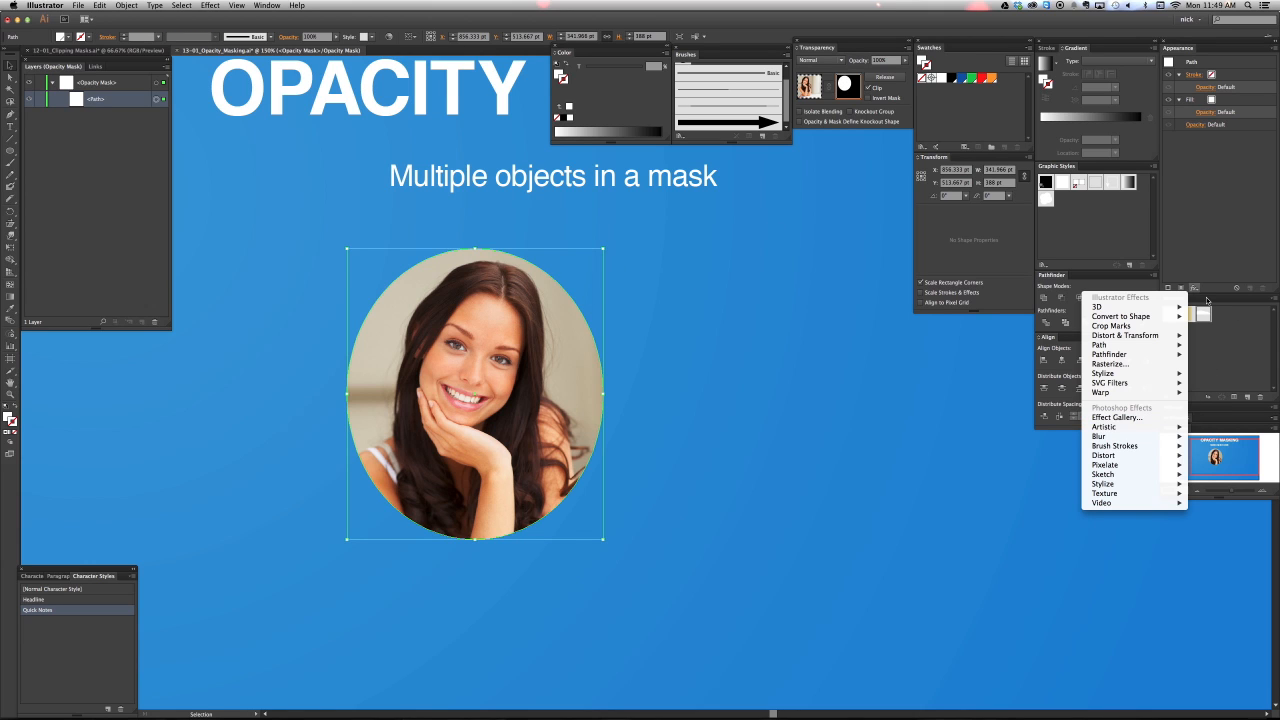
mouse_move(1163, 438)
click(1222, 437)
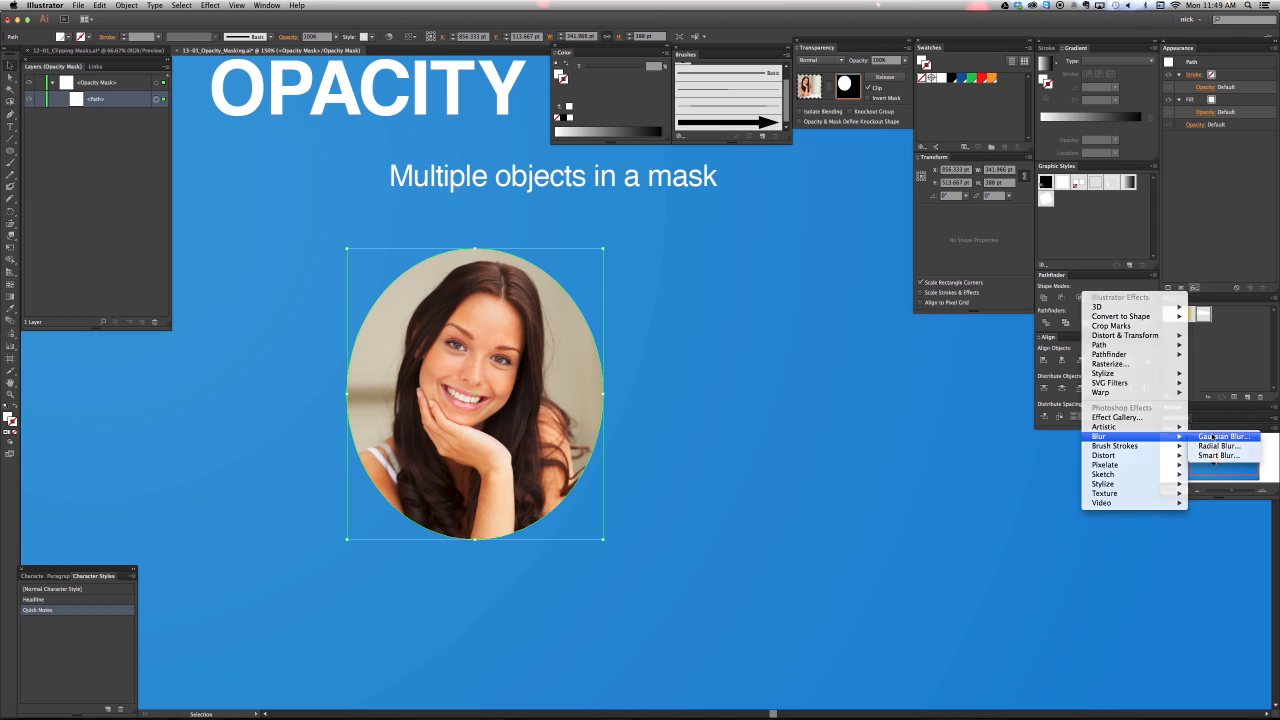
drag(274, 594, 276, 594)
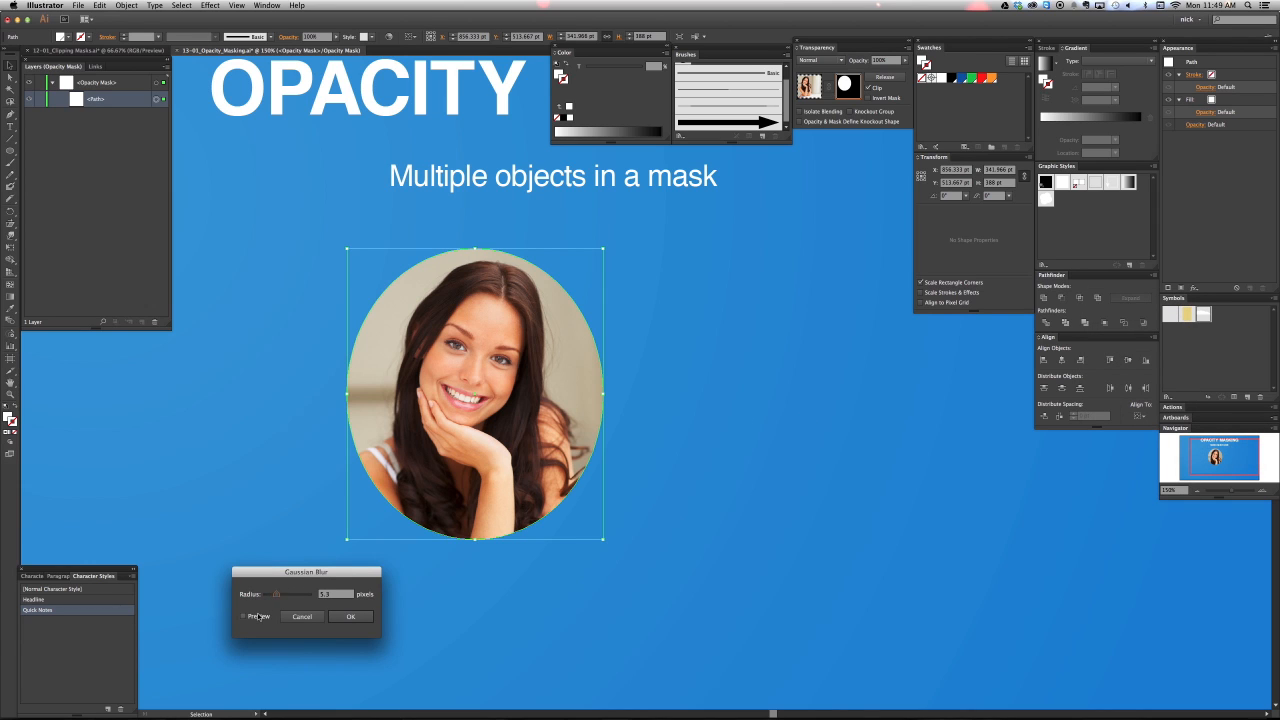
click(243, 616)
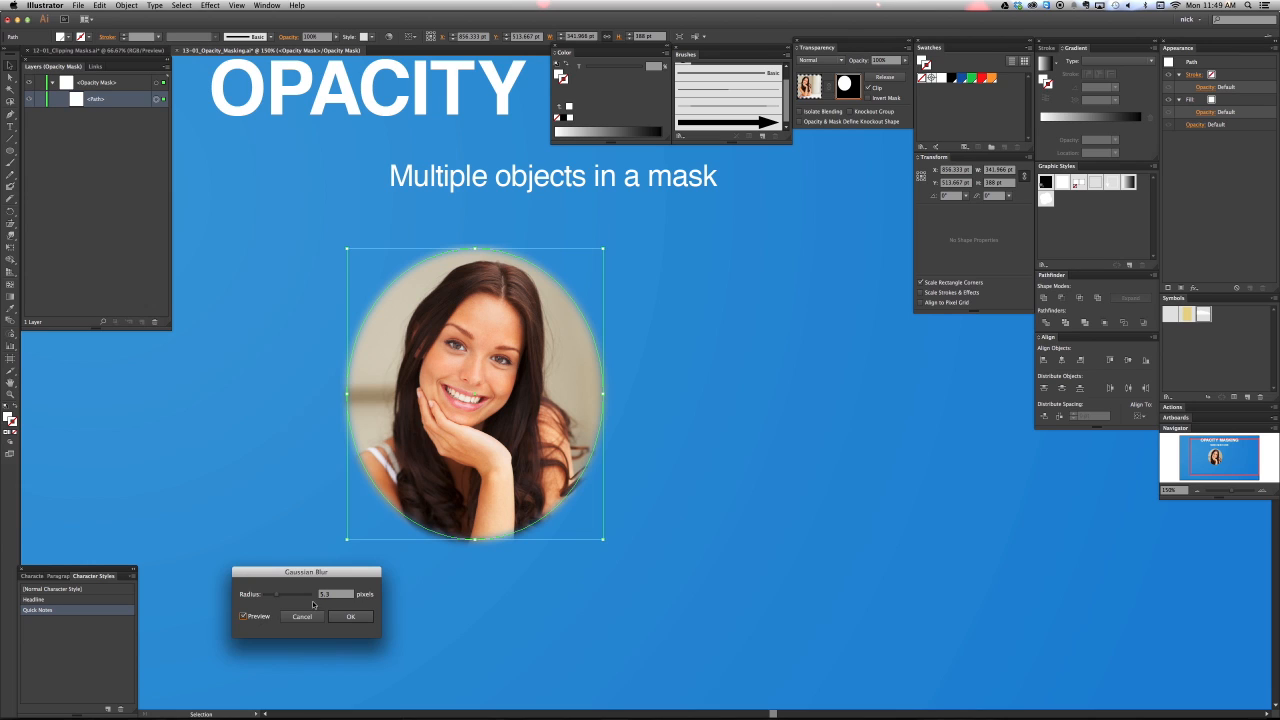
click(362, 616)
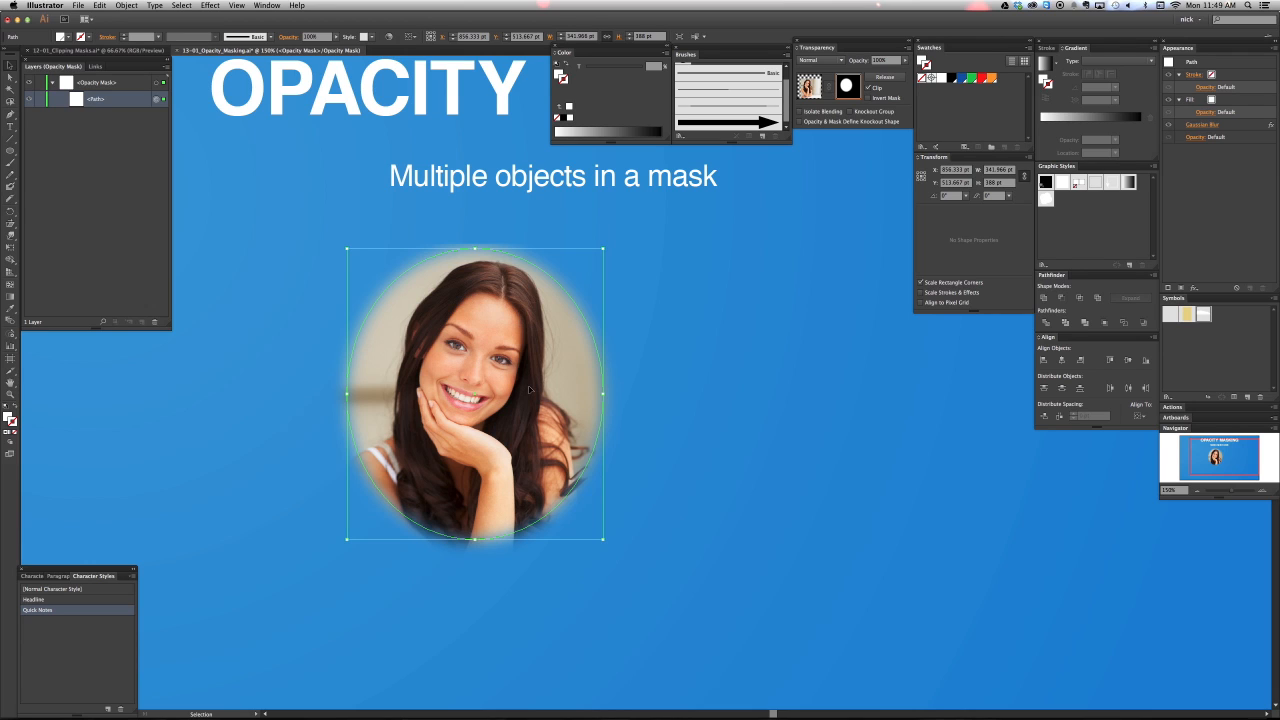
key(shift+super+a)
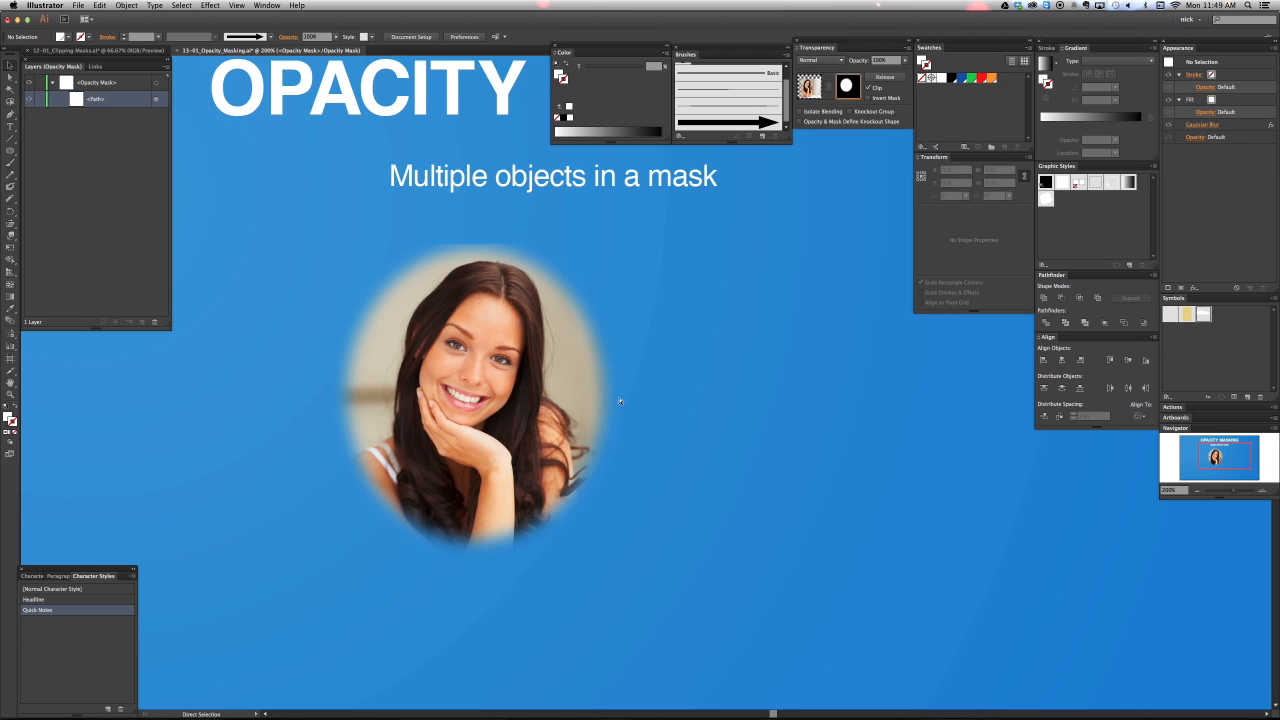
Display the opacity mask artwork on its own and examine the ellipse's blurred edge up close.
key(super+equal)
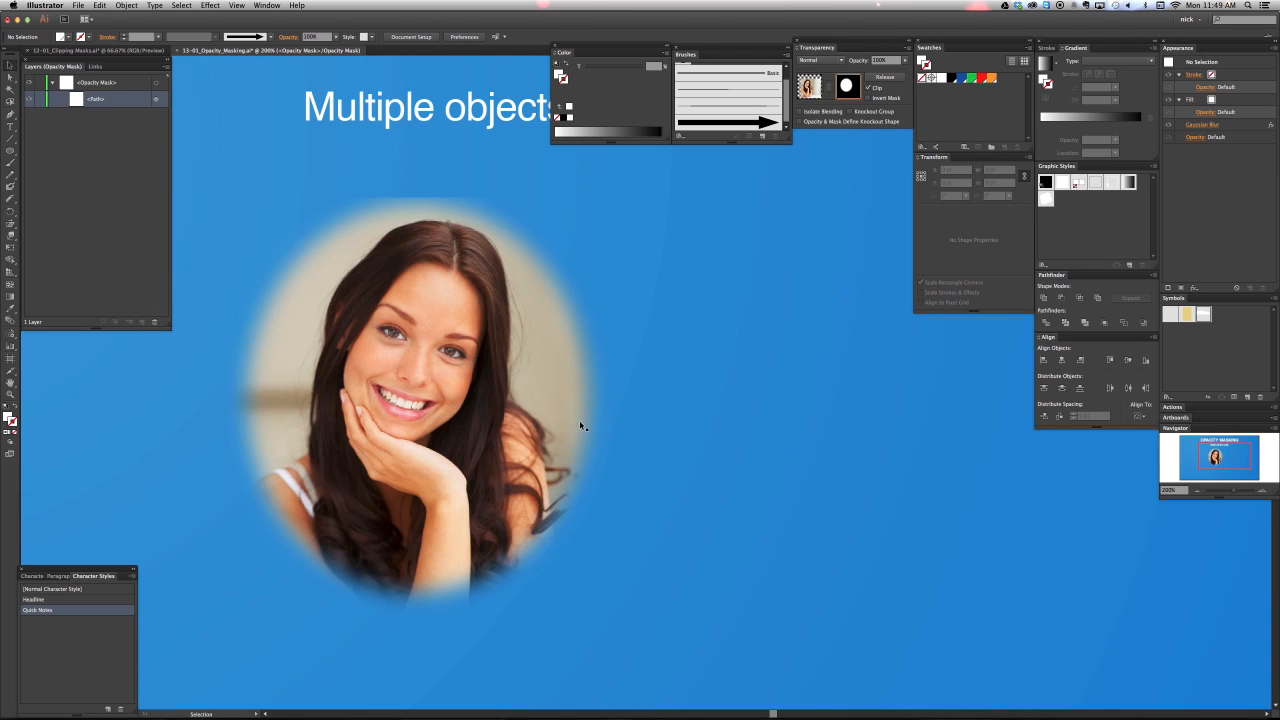
click(579, 425)
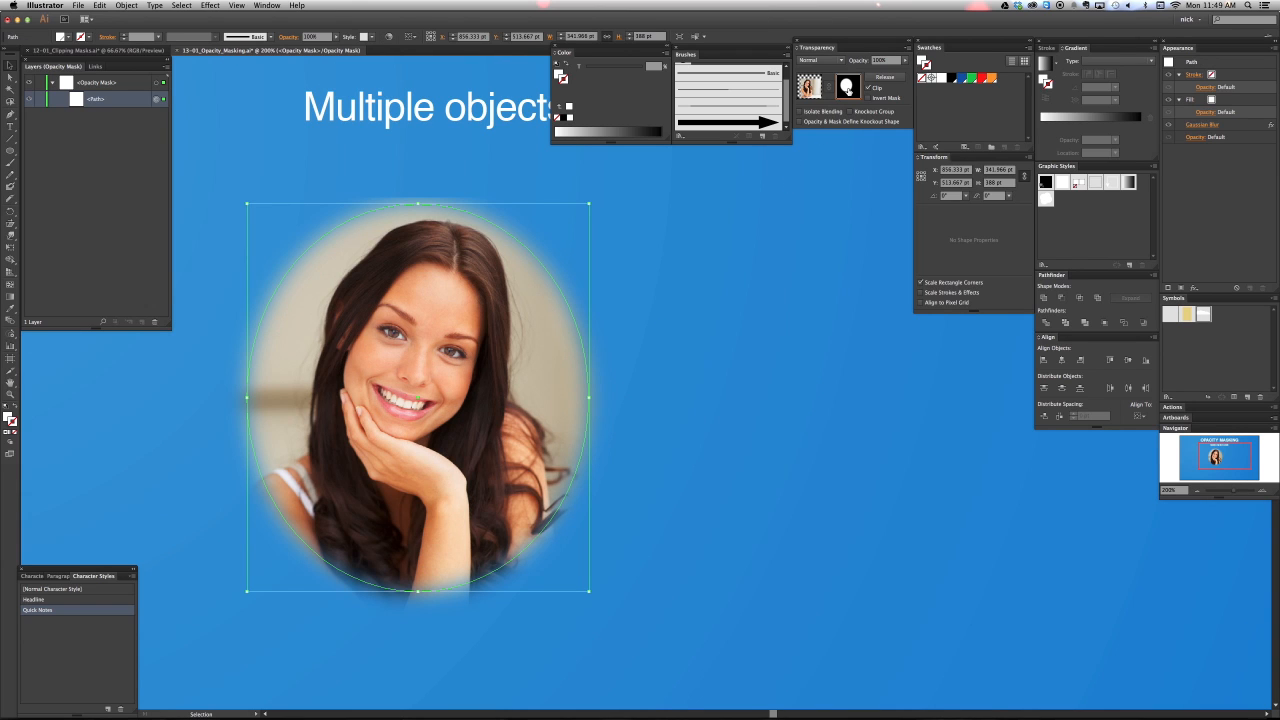
alt+click(848, 90)
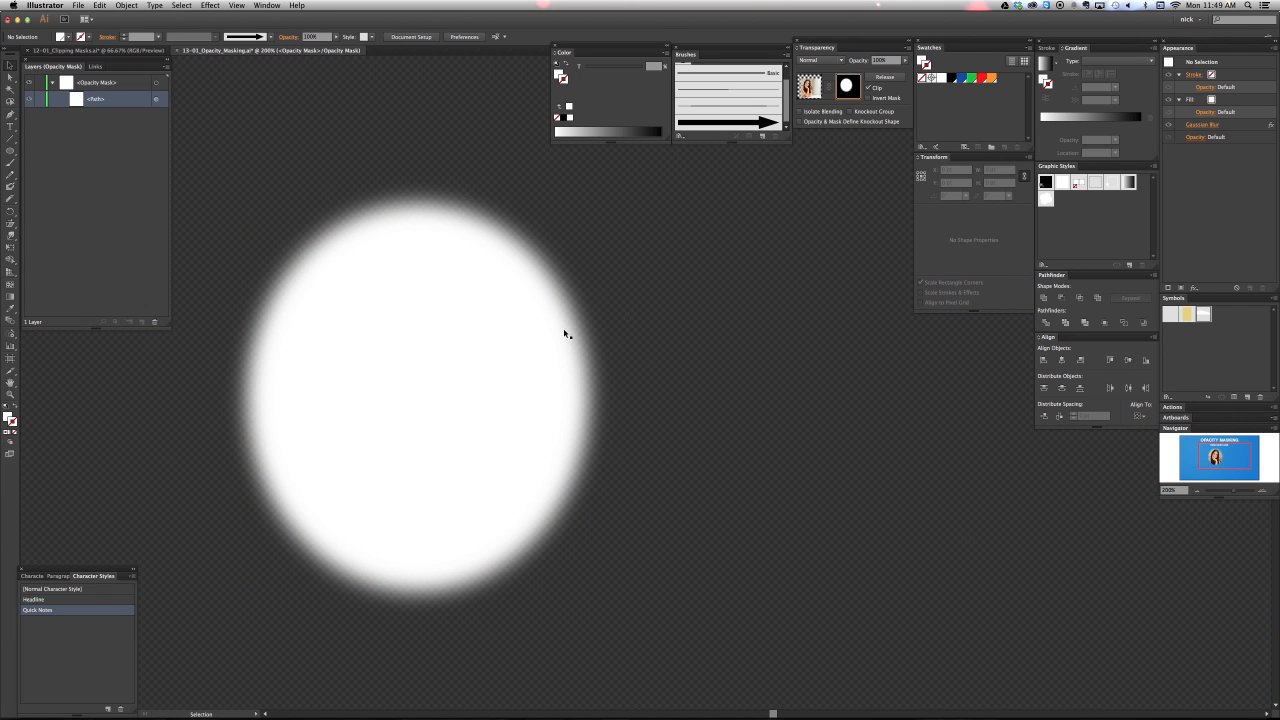
key(super+equal)
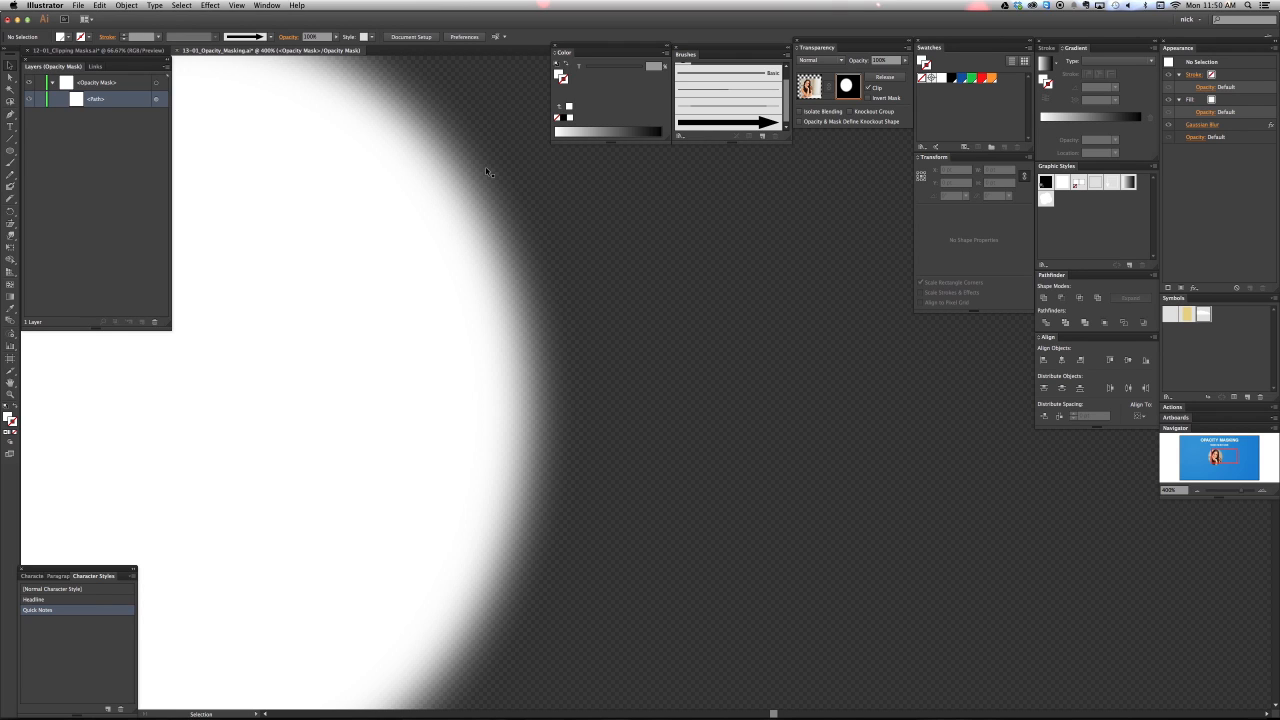
key(super+minus)
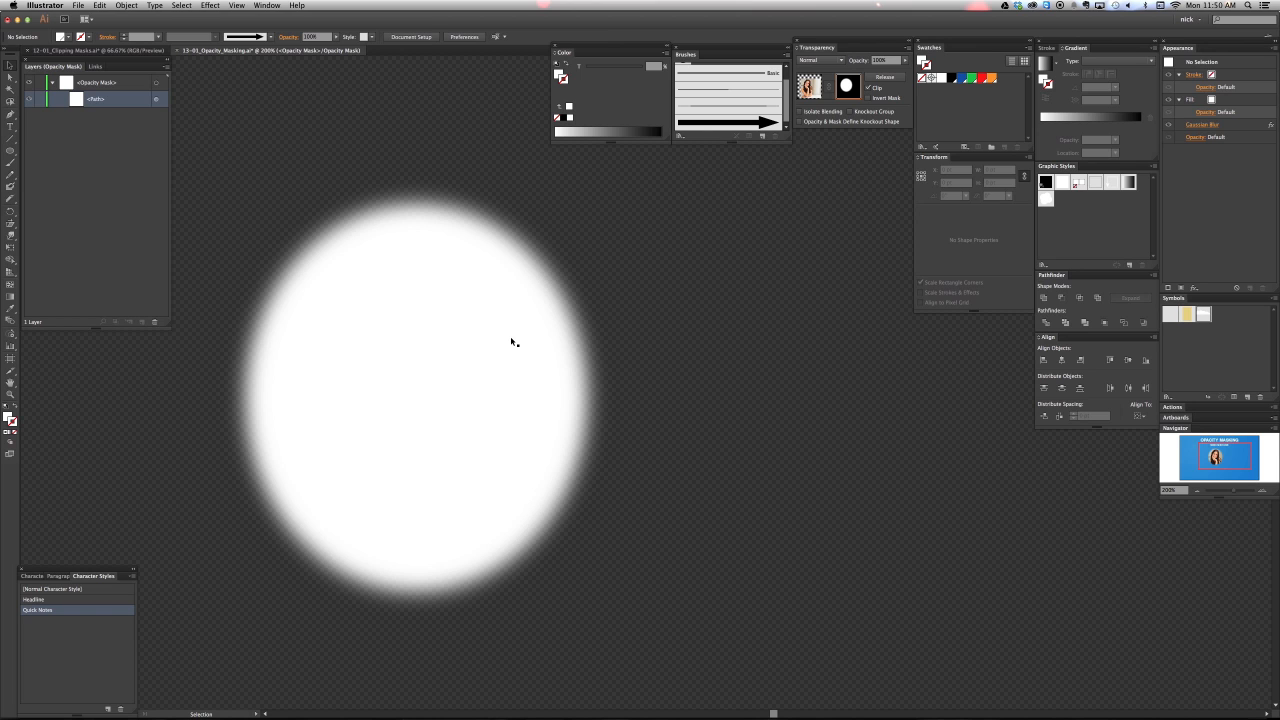
Exit opacity mask editing, return to the full artwork and deselect the masked photo.
click(511, 342)
click(808, 86)
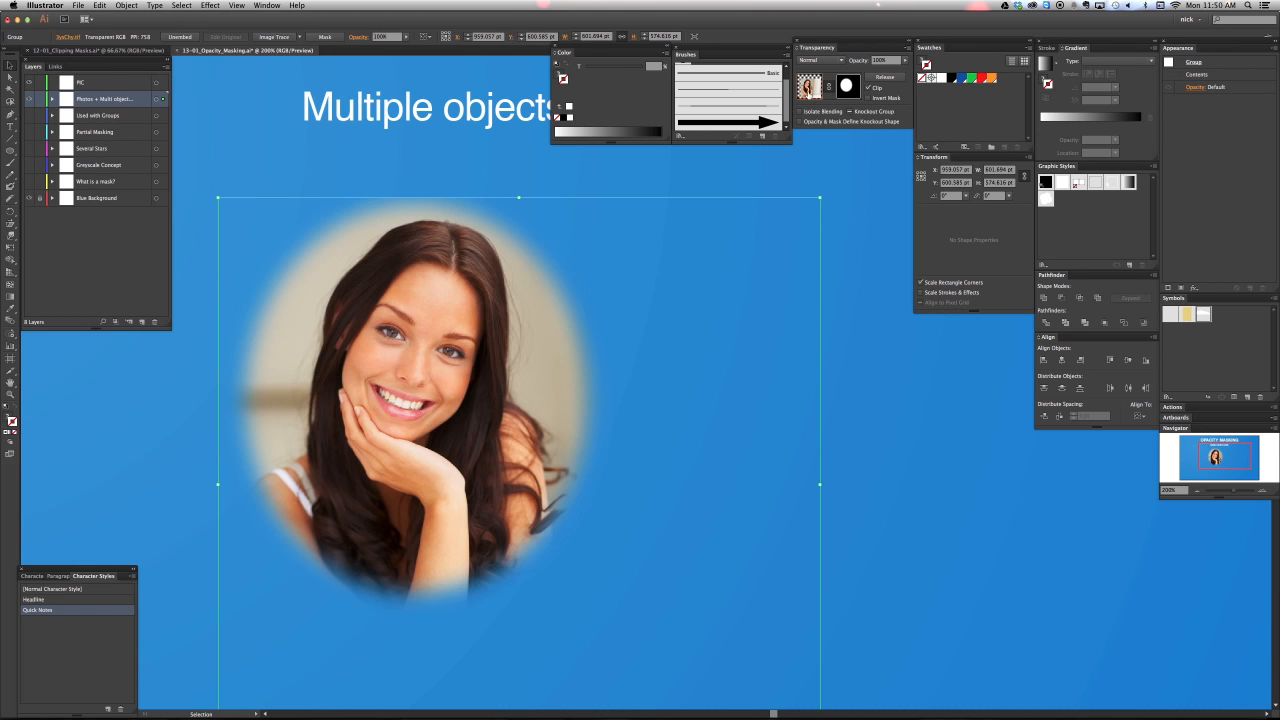
click(606, 346)
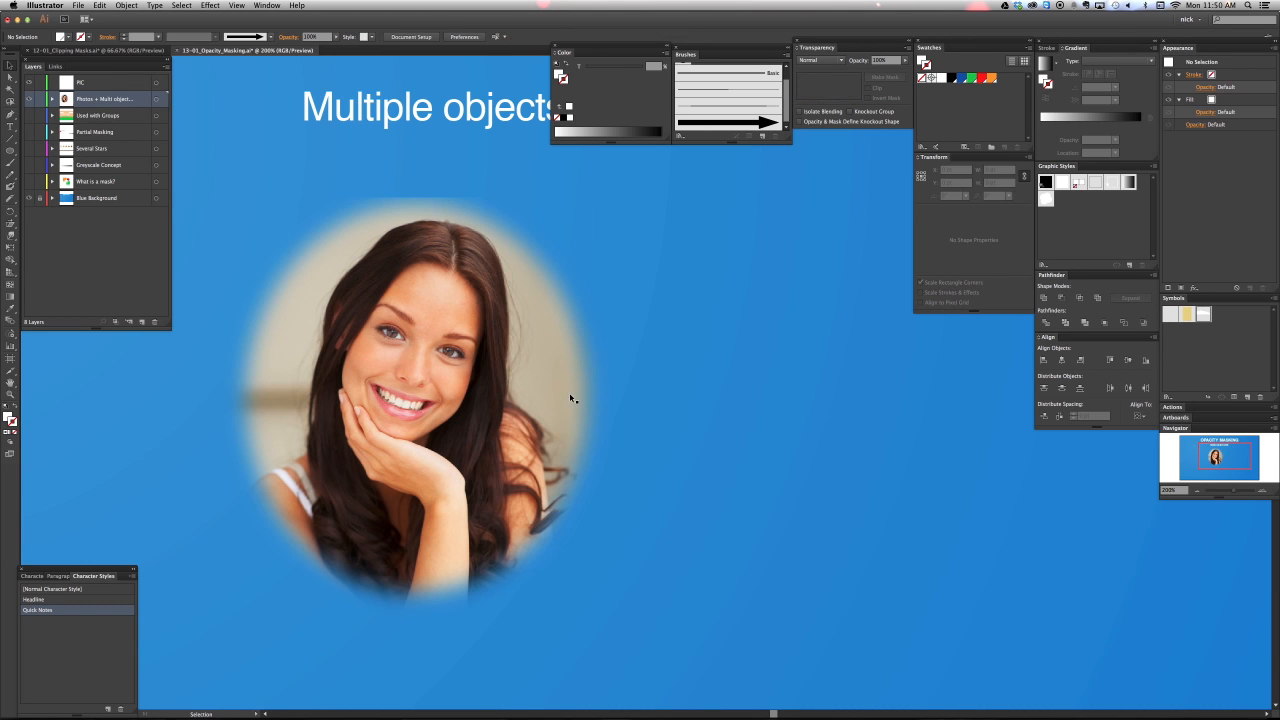
Draw a five-pointed star beside the masked photo, enlarge it to about 344 × 327 pt, and fill it with orange.
key(s)
drag(825, 433, 892, 464)
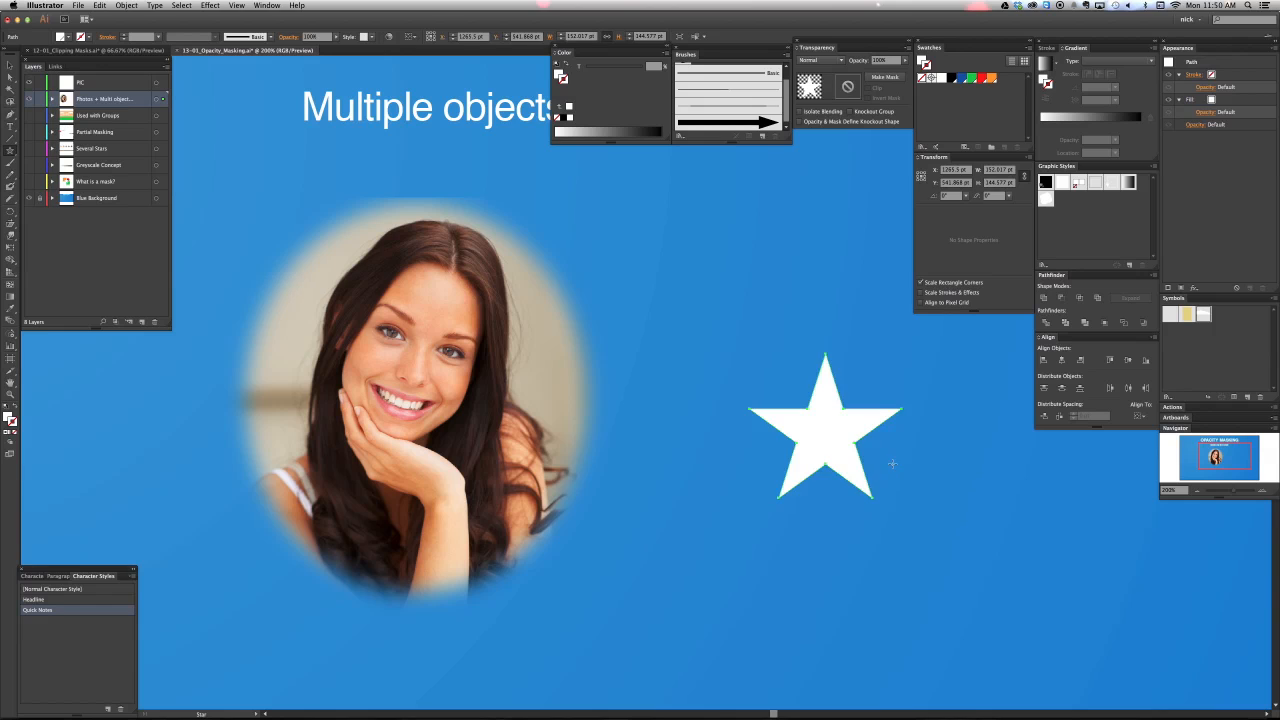
click(982, 78)
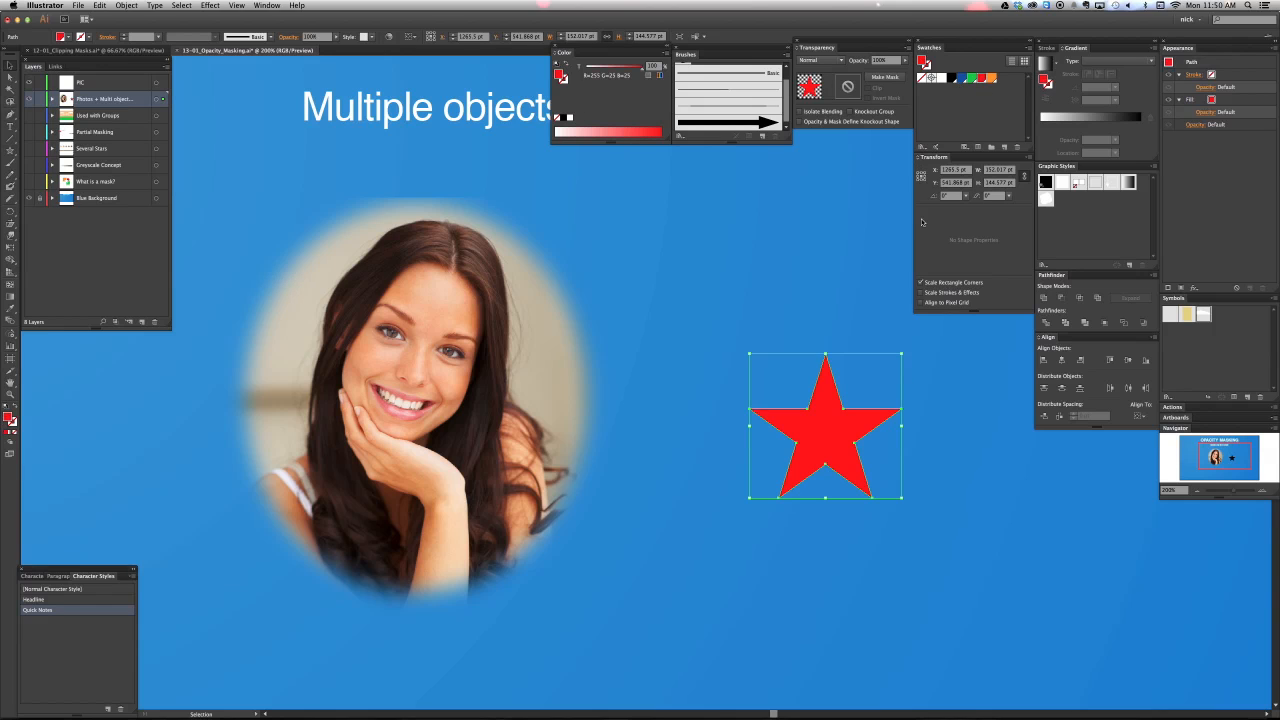
key(super+h)
key(super+h)
drag(826, 354, 843, 264)
click(991, 78)
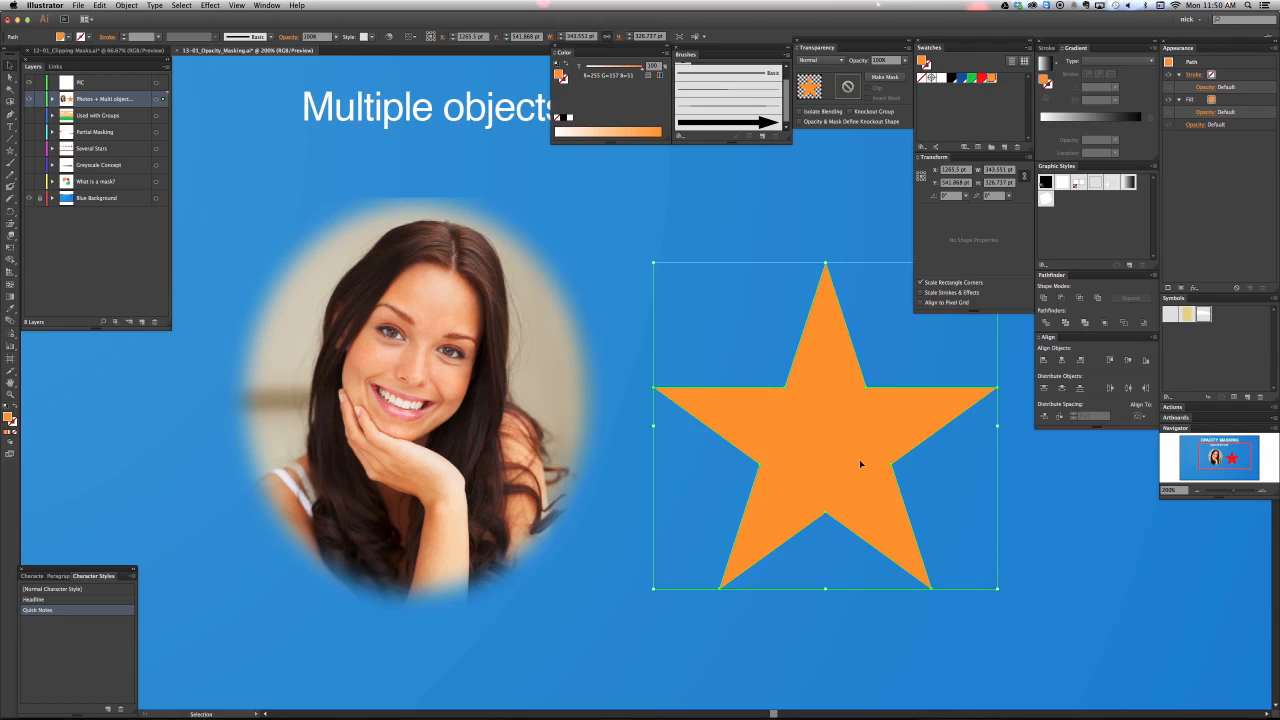
Place the orange star partly behind the photo's faded edge to test the mask's transparency.
drag(860, 463, 707, 444)
click(986, 571)
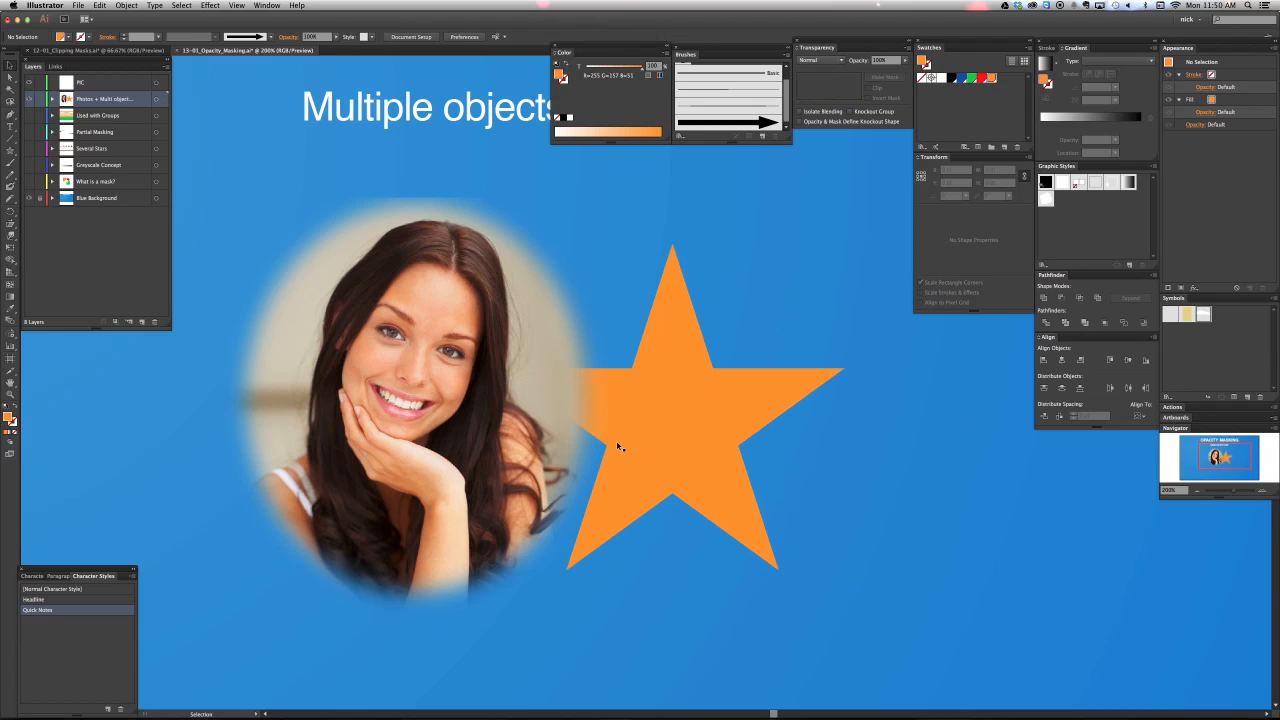
click(713, 418)
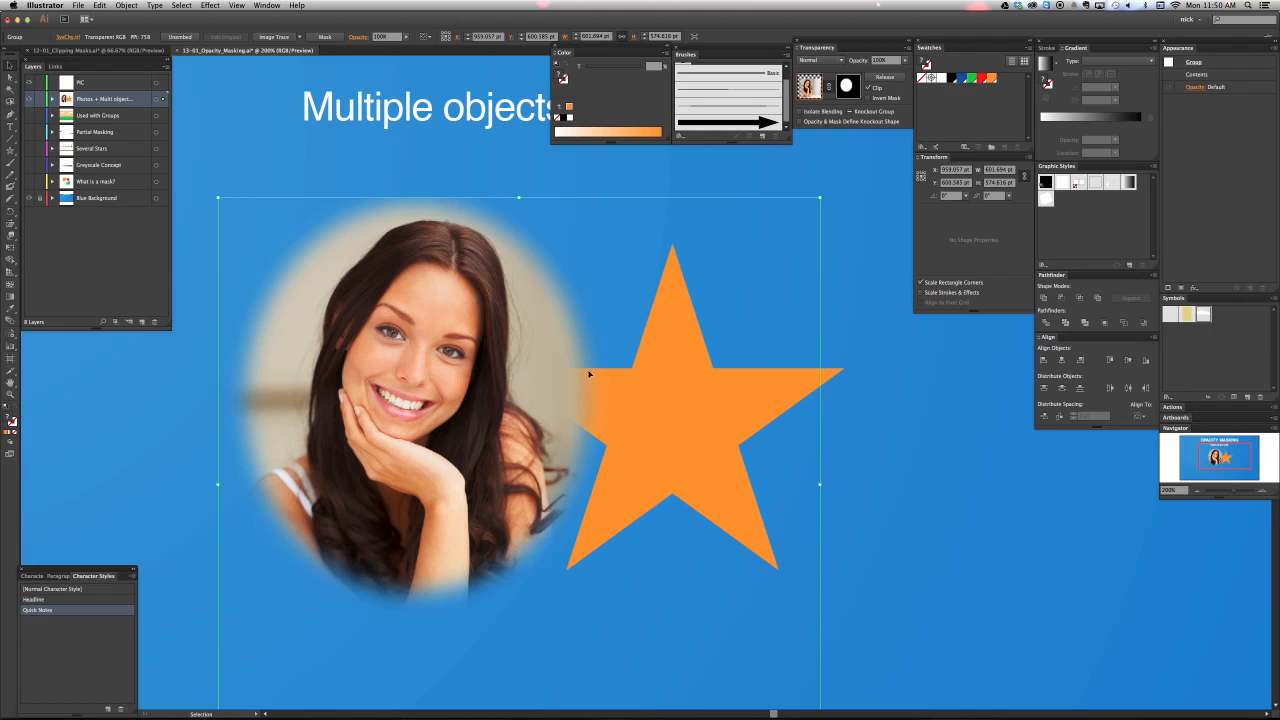
Delete the orange star and leave nothing selected.
click(834, 373)
key(Delete)
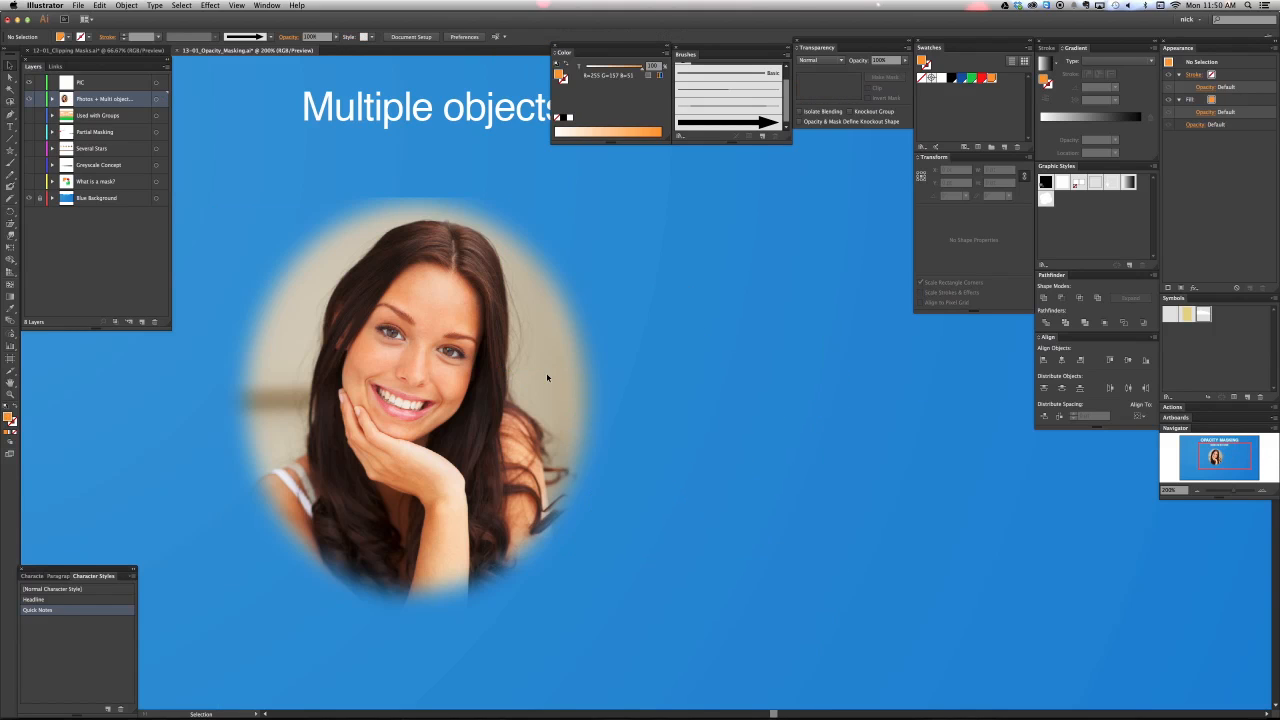
click(547, 377)
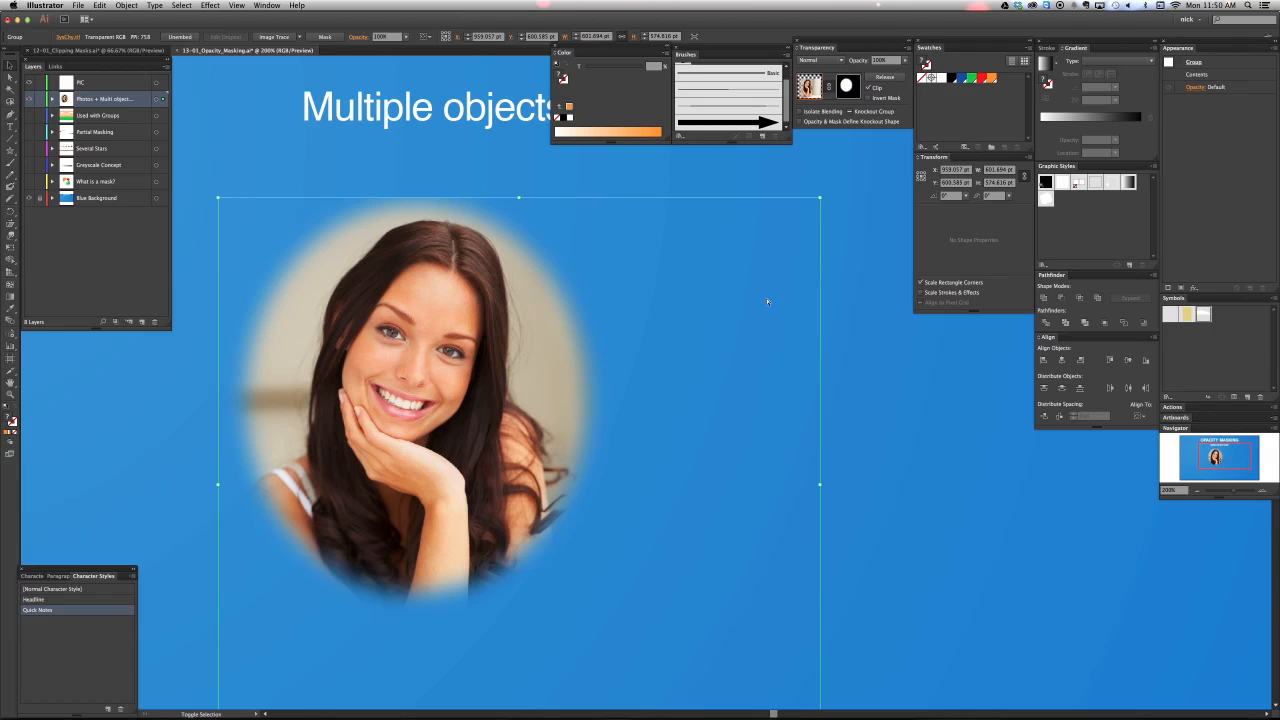
key(super+shift+a)
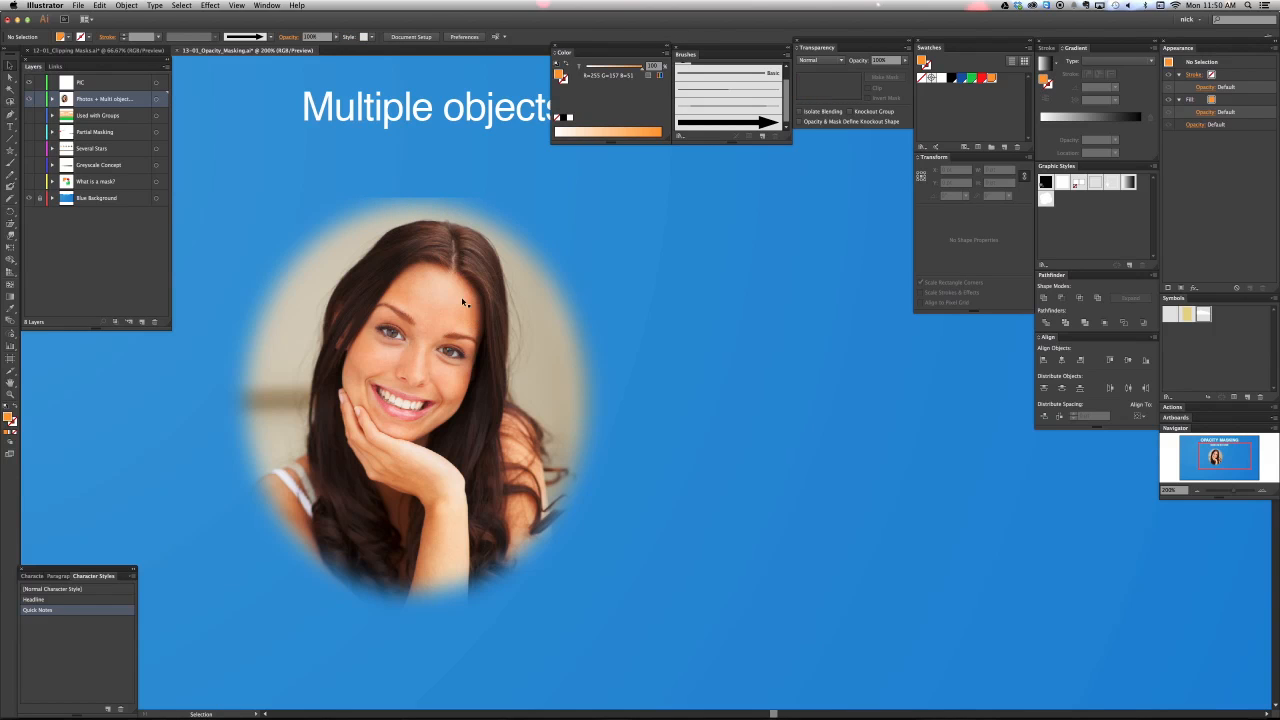
Try scaling the masked photo down proportionally to about 422 × 403 pt, then undo the scaling and deselect it.
click(510, 305)
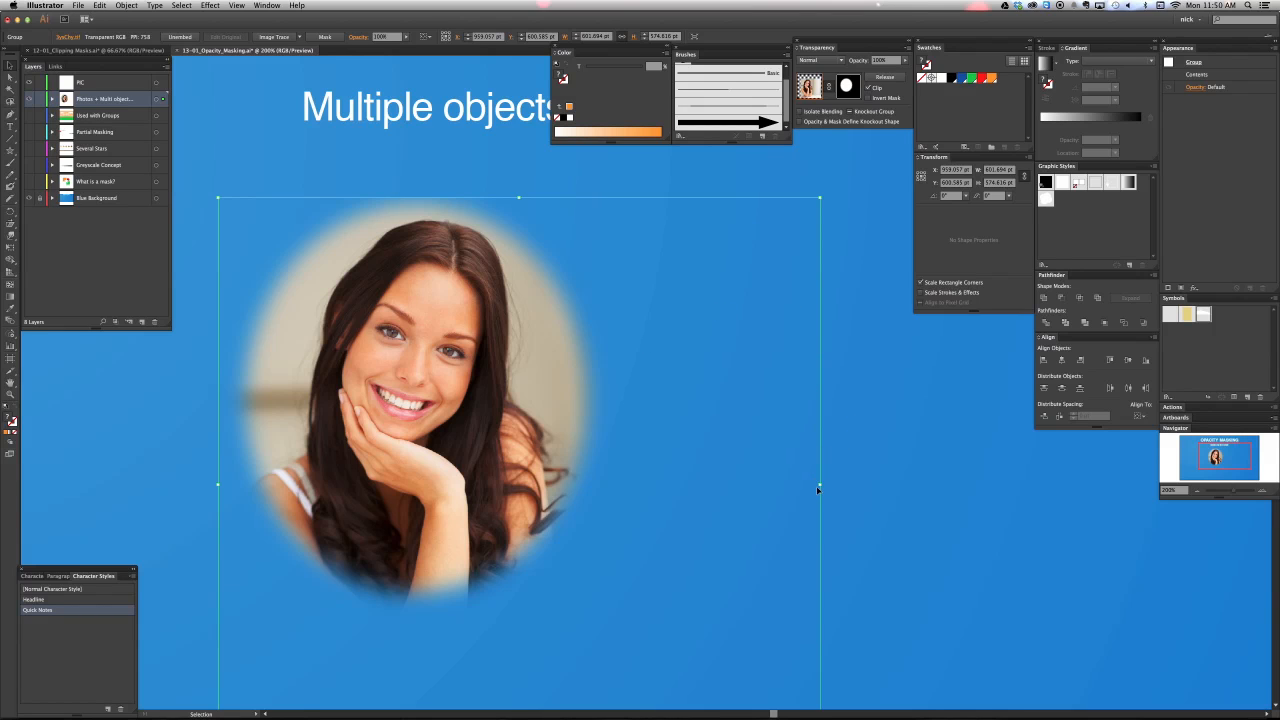
drag(818, 488, 640, 485)
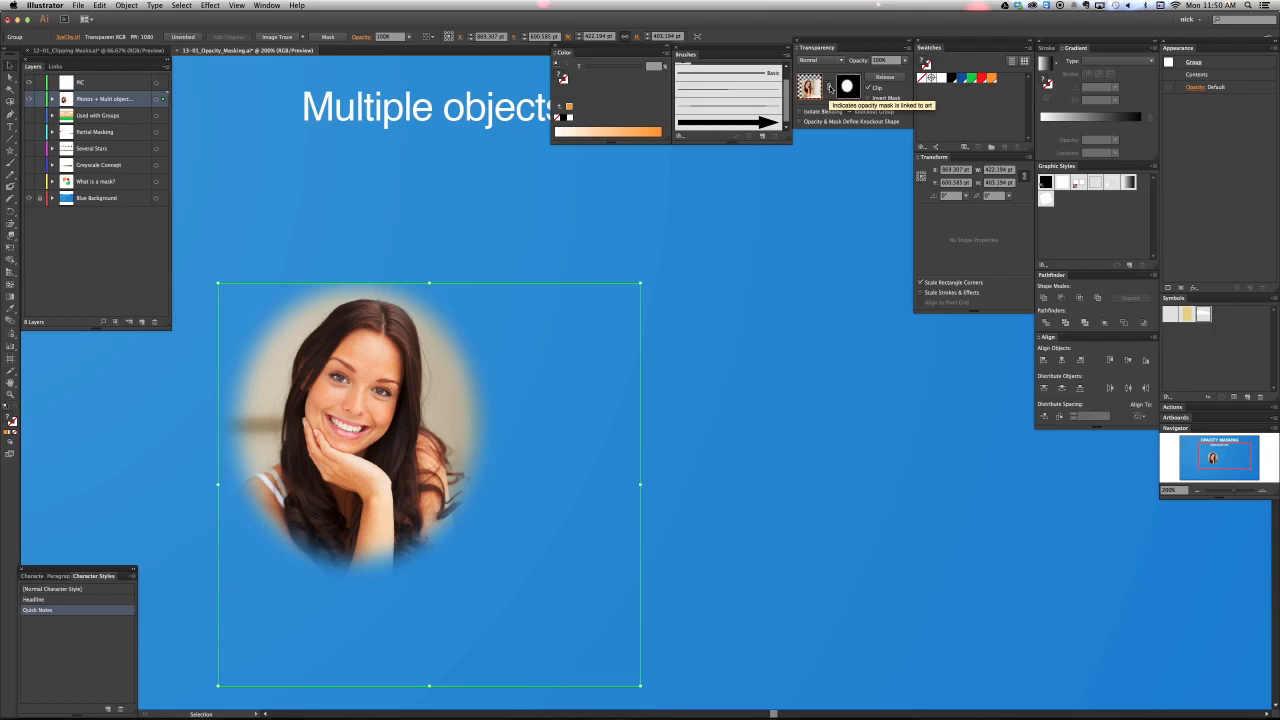
key(super+z)
click(745, 284)
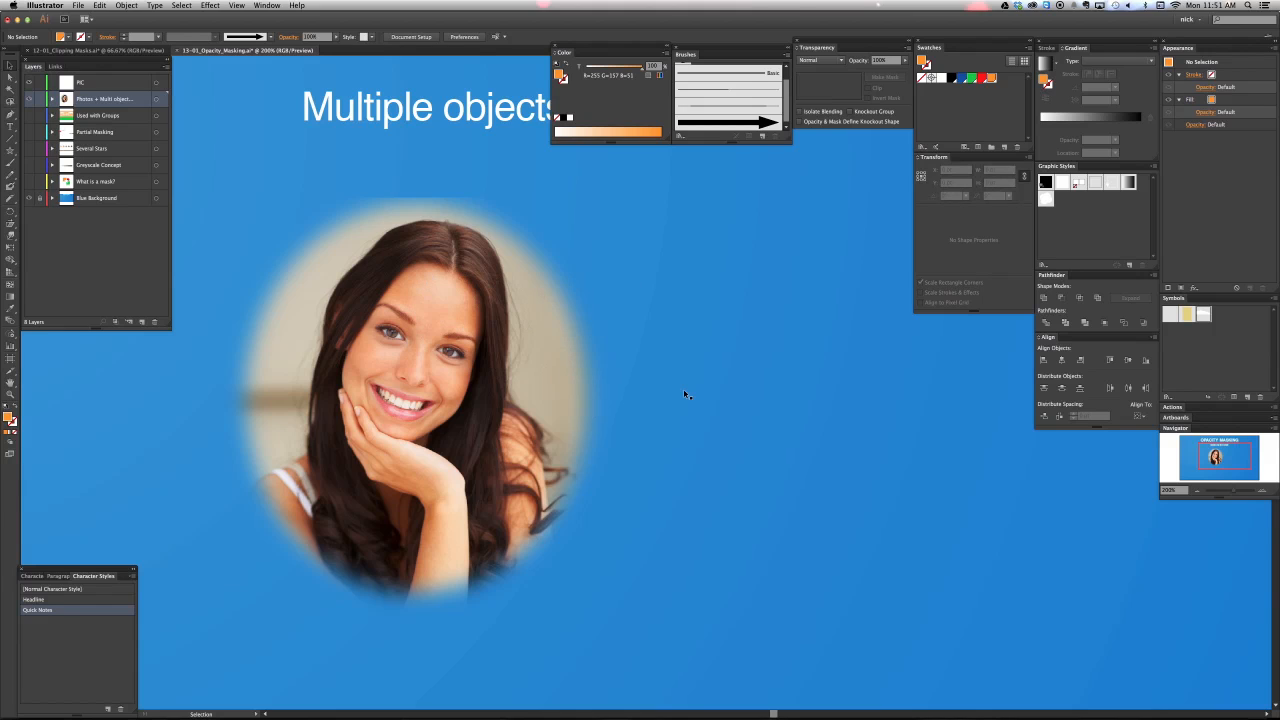
Unlink the opacity mask from the photo, move the photo down and to the right within the stationary mask, and deselect it.
click(615, 306)
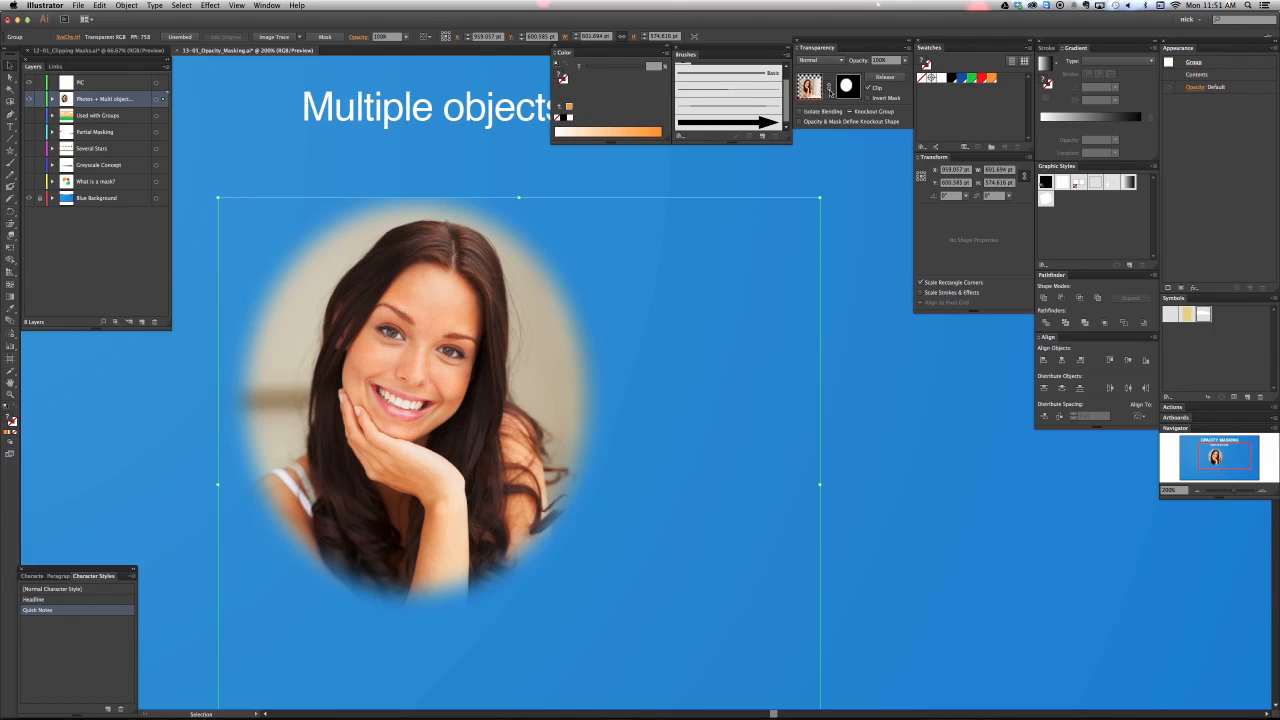
click(830, 91)
click(893, 371)
drag(467, 363, 563, 434)
drag(504, 463, 526, 471)
key(super+shift+a)
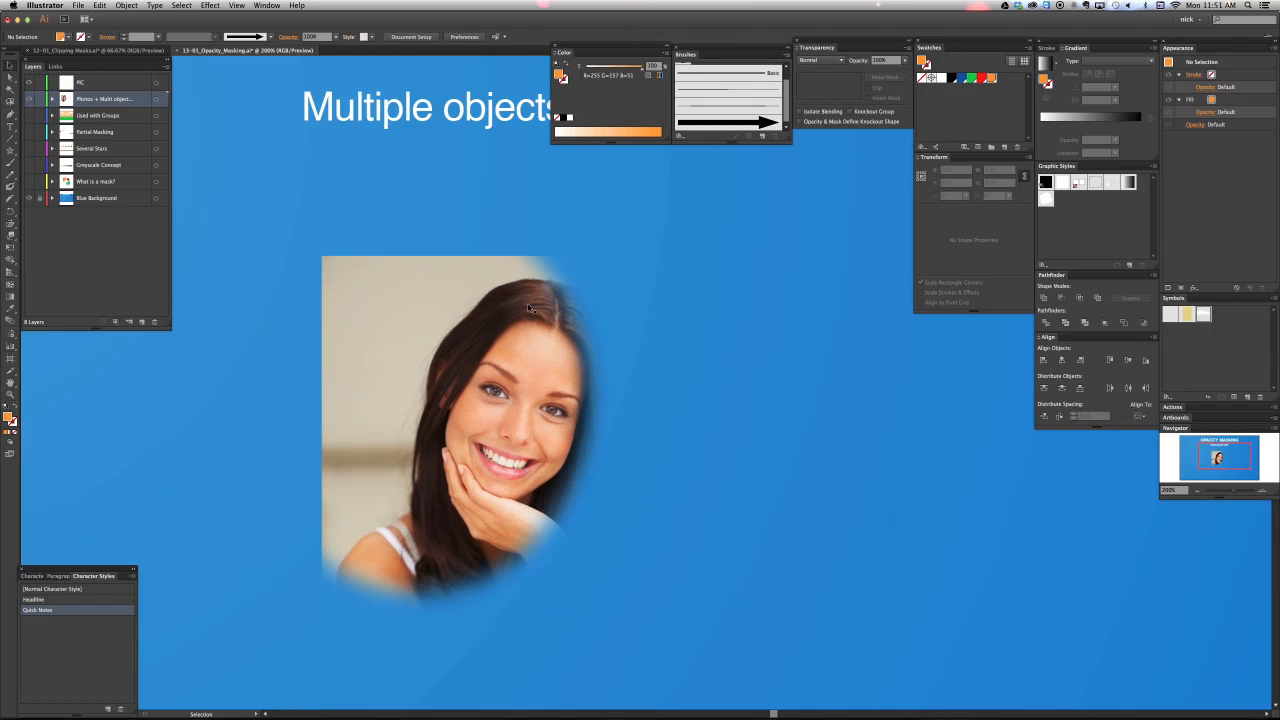
Open the repositioned photo's opacity mask for editing, viewing the mask alone before returning to the normal artwork view.
click(457, 299)
click(846, 87)
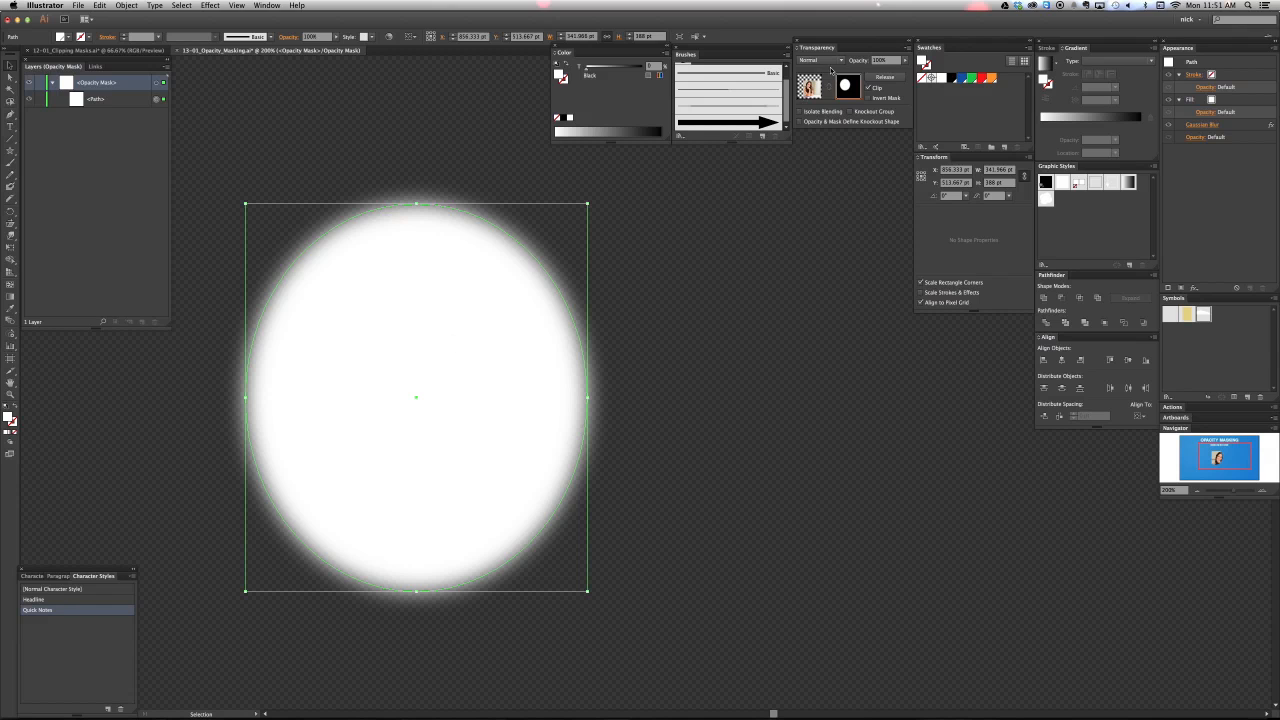
alt+click(848, 92)
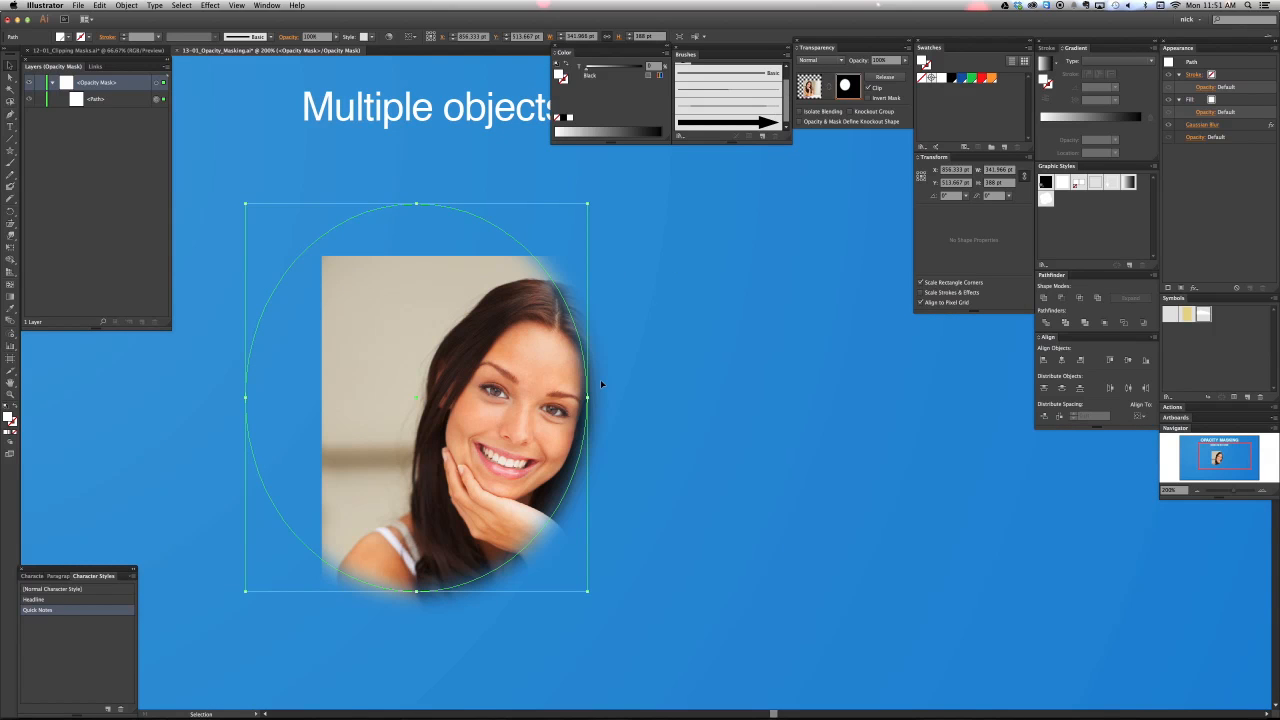
Leave mask editing and move the unlinked photo up and to the left so the oval mask frames the woman again.
click(806, 88)
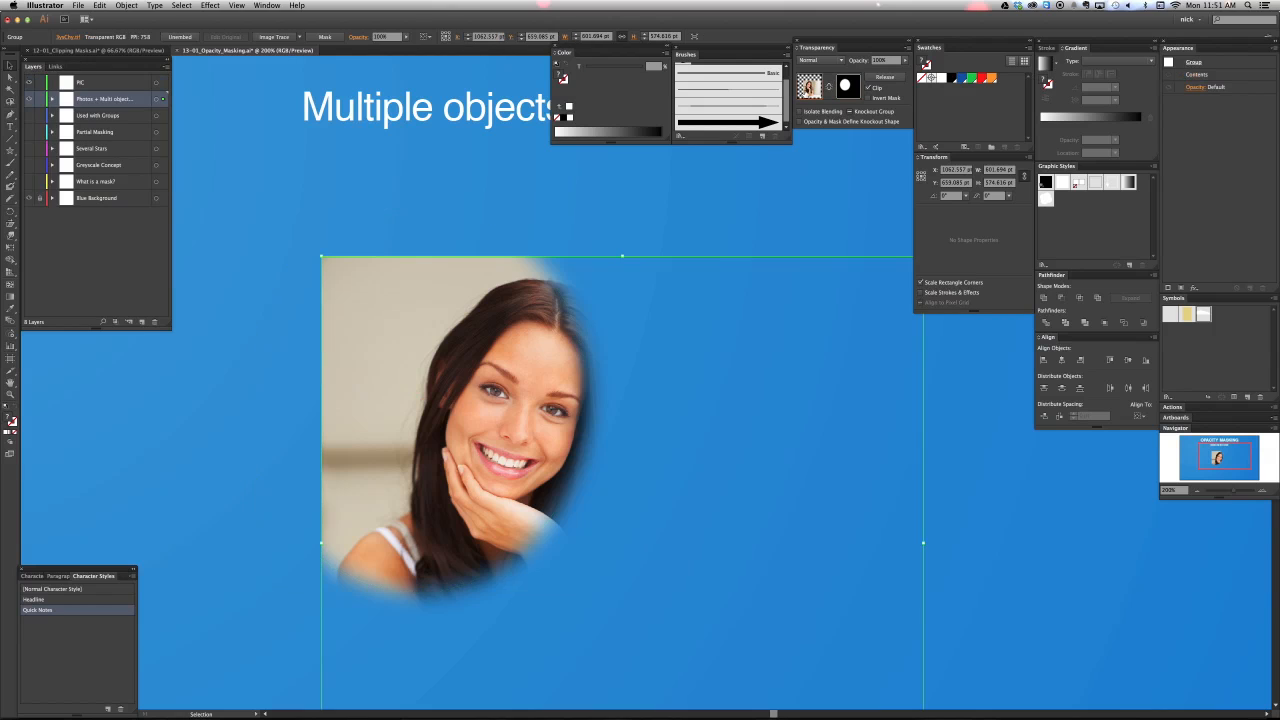
drag(528, 456, 448, 373)
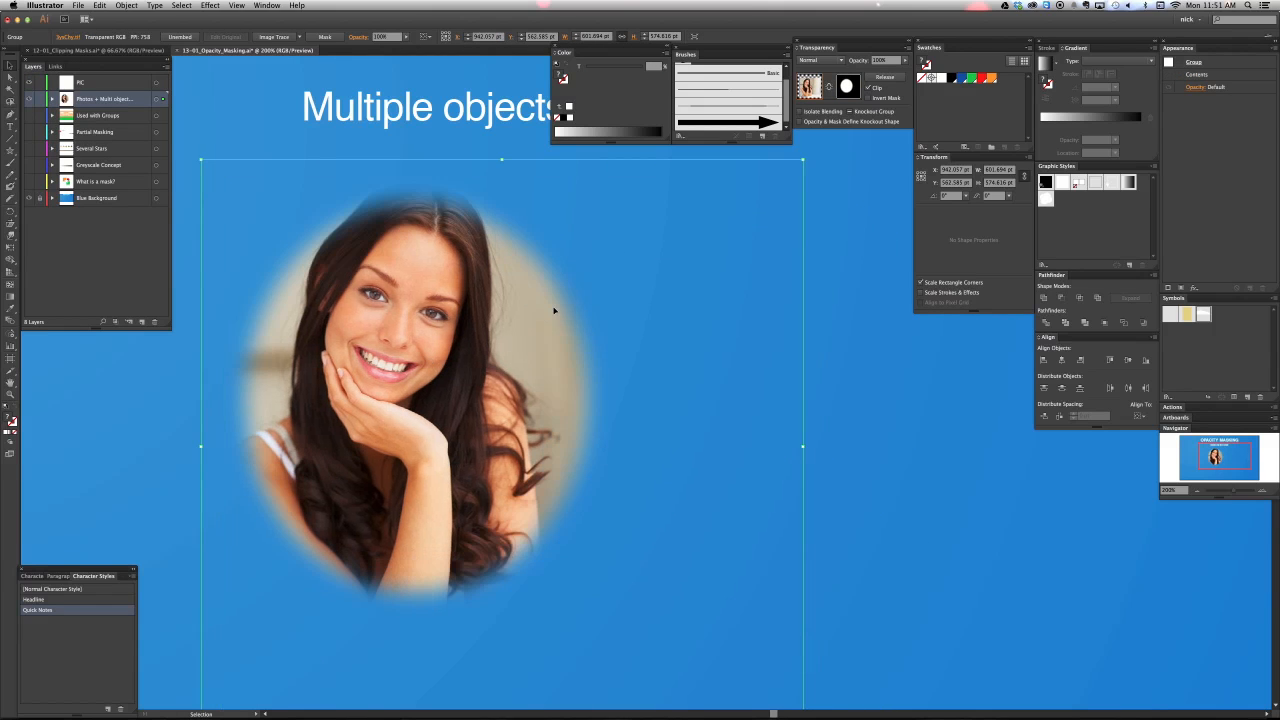
drag(544, 322, 500, 348)
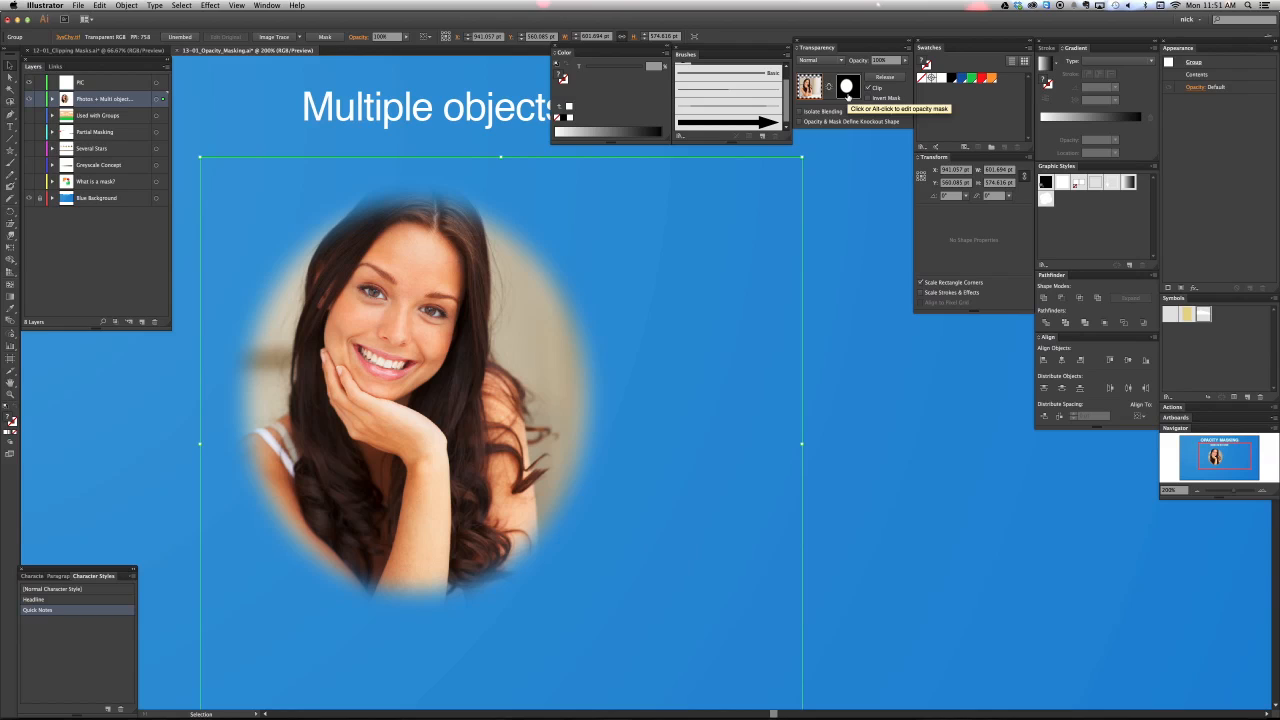
Open the photo's opacity mask for editing and draw a rectangle about 183.5 × 61.5 pt extending outward from the oval's upper right edge.
click(847, 88)
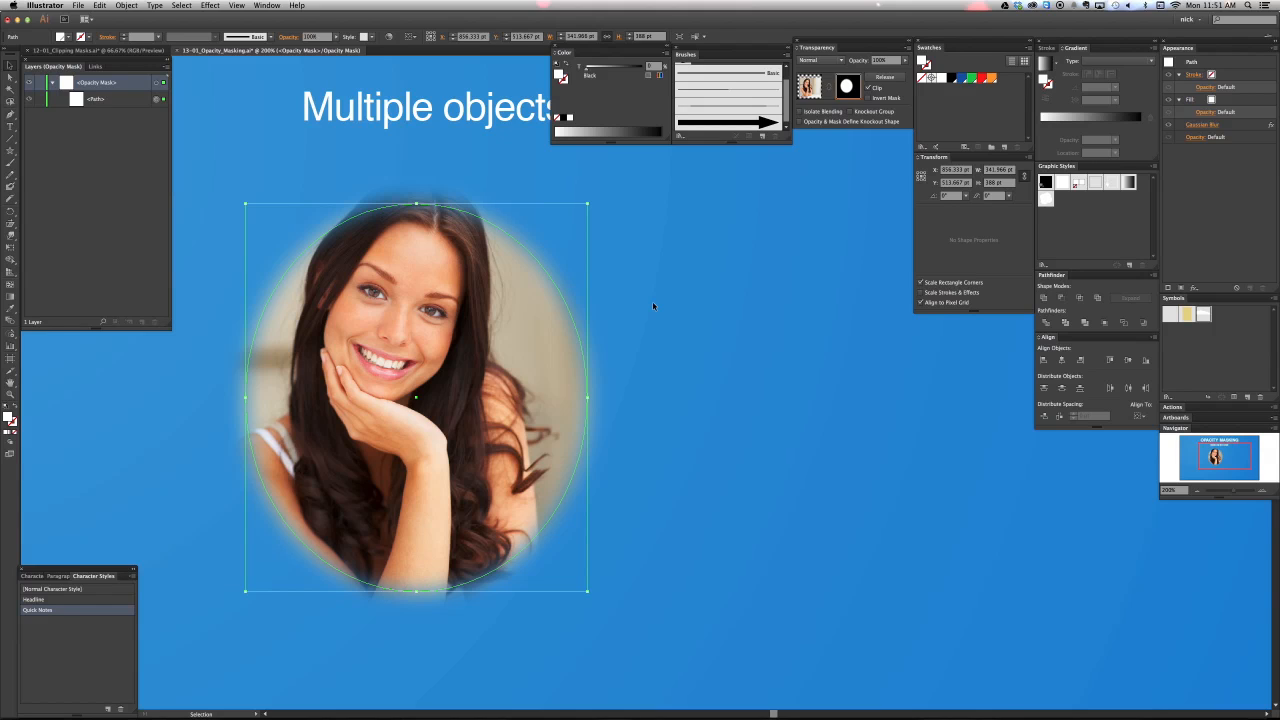
key(m)
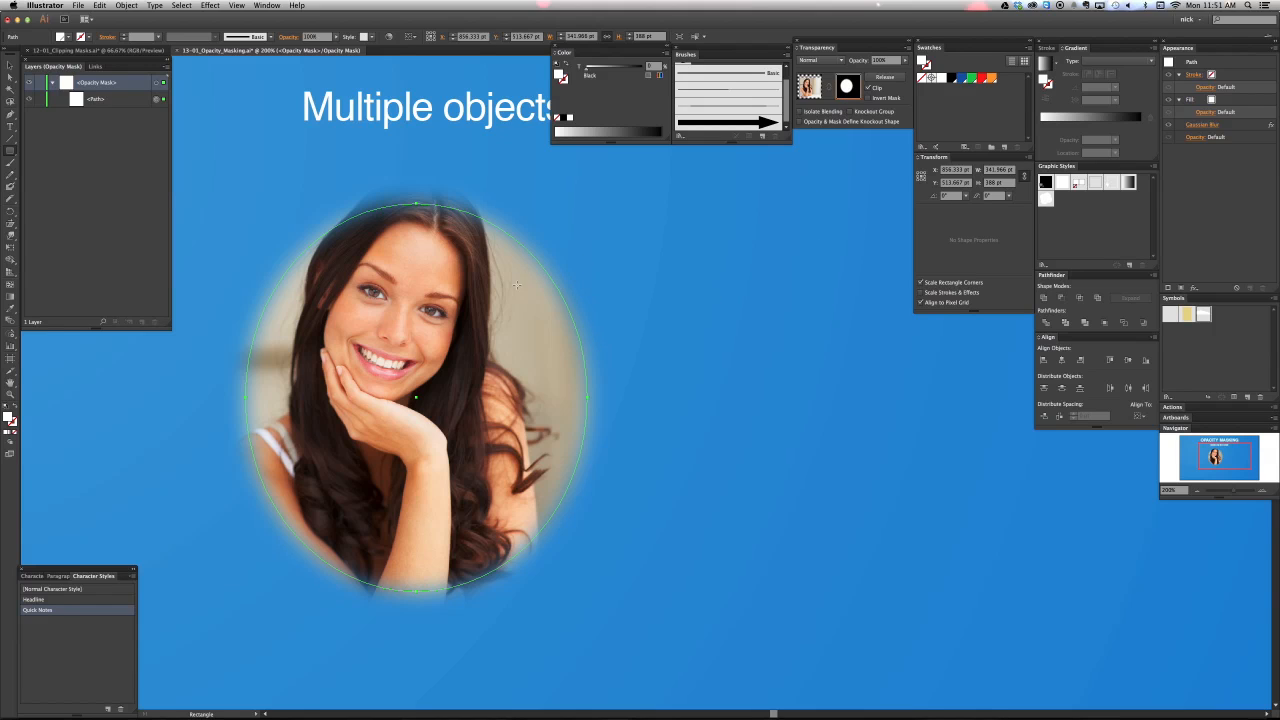
drag(524, 267, 707, 326)
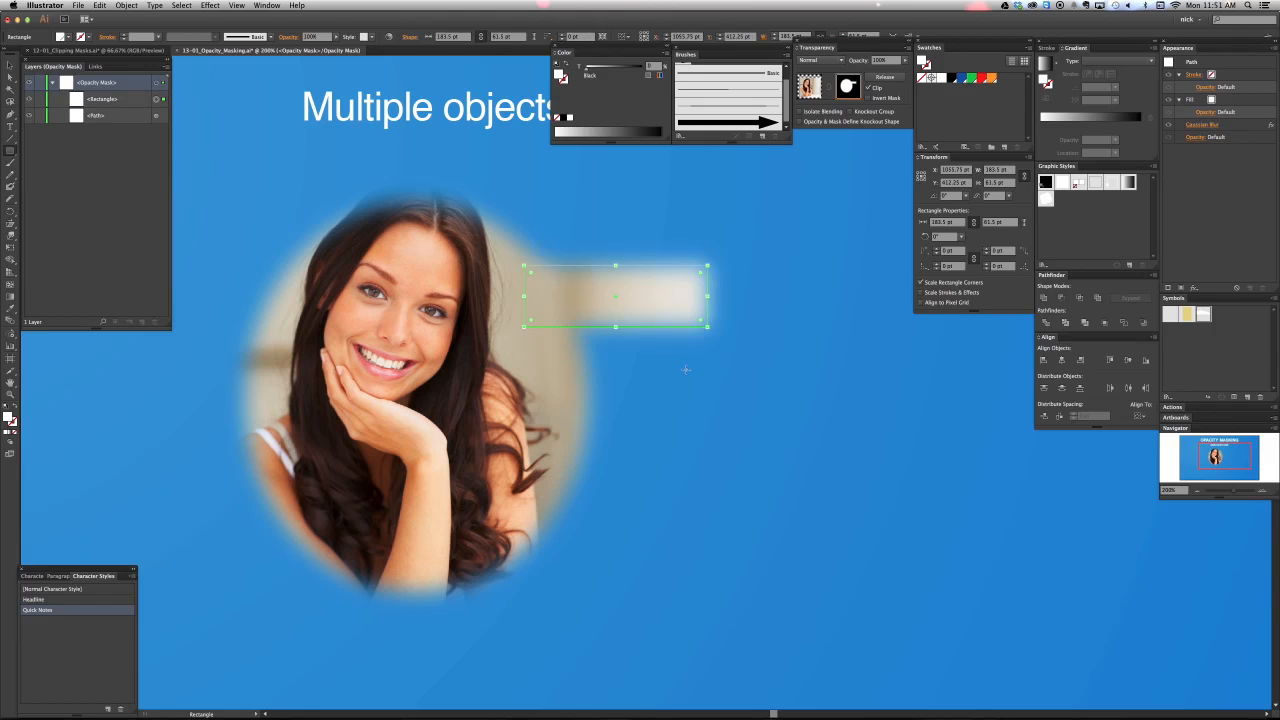
Remove the blur from the mask rectangle, shift it slightly down and narrow it to about 166 pt wide.
drag(642, 69, 582, 71)
drag(596, 300, 592, 316)
click(768, 415)
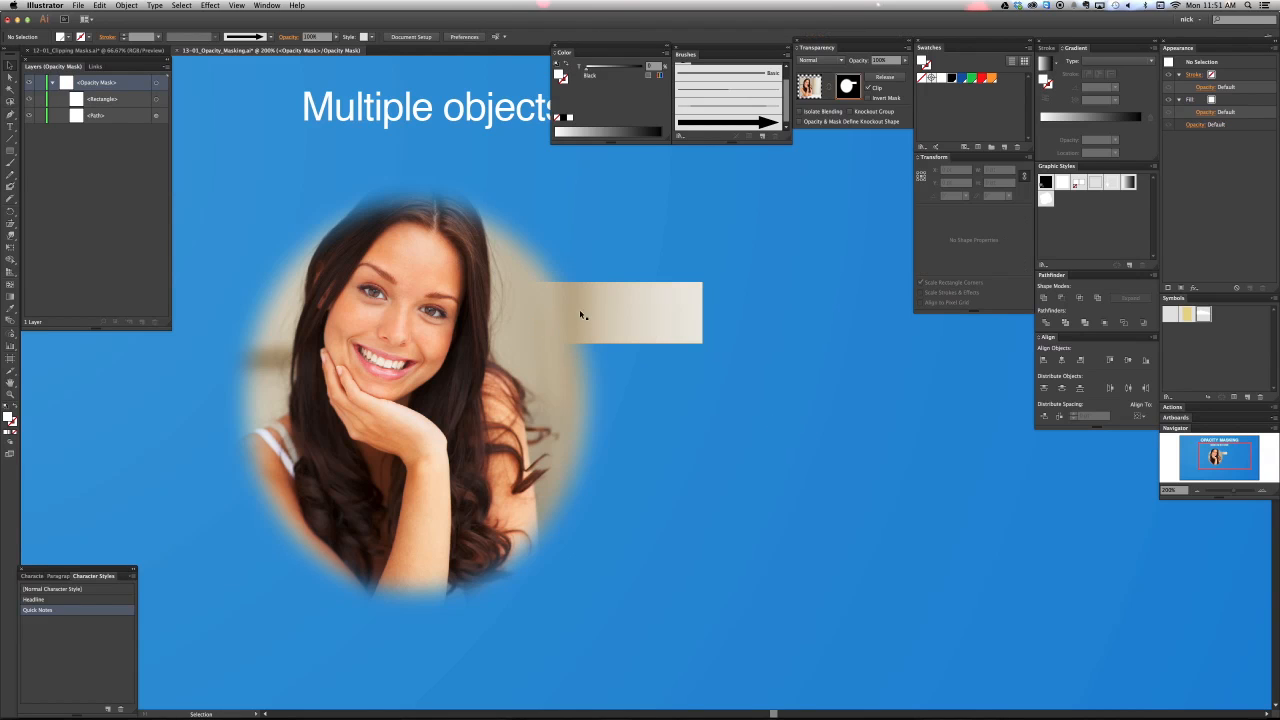
click(693, 322)
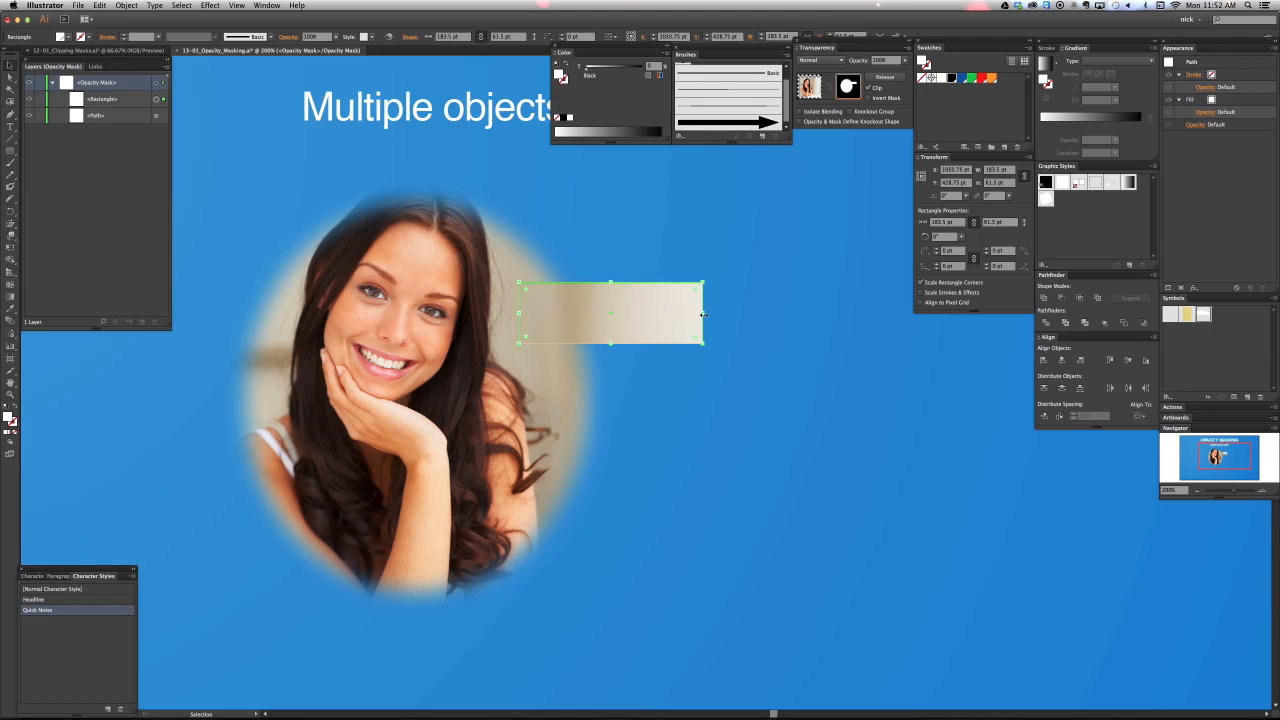
drag(699, 311, 686, 318)
Draw a star about 102 × 97 pt in the mask, position it below the rectangle over the oval's right edge, and deselect it.
key(s)
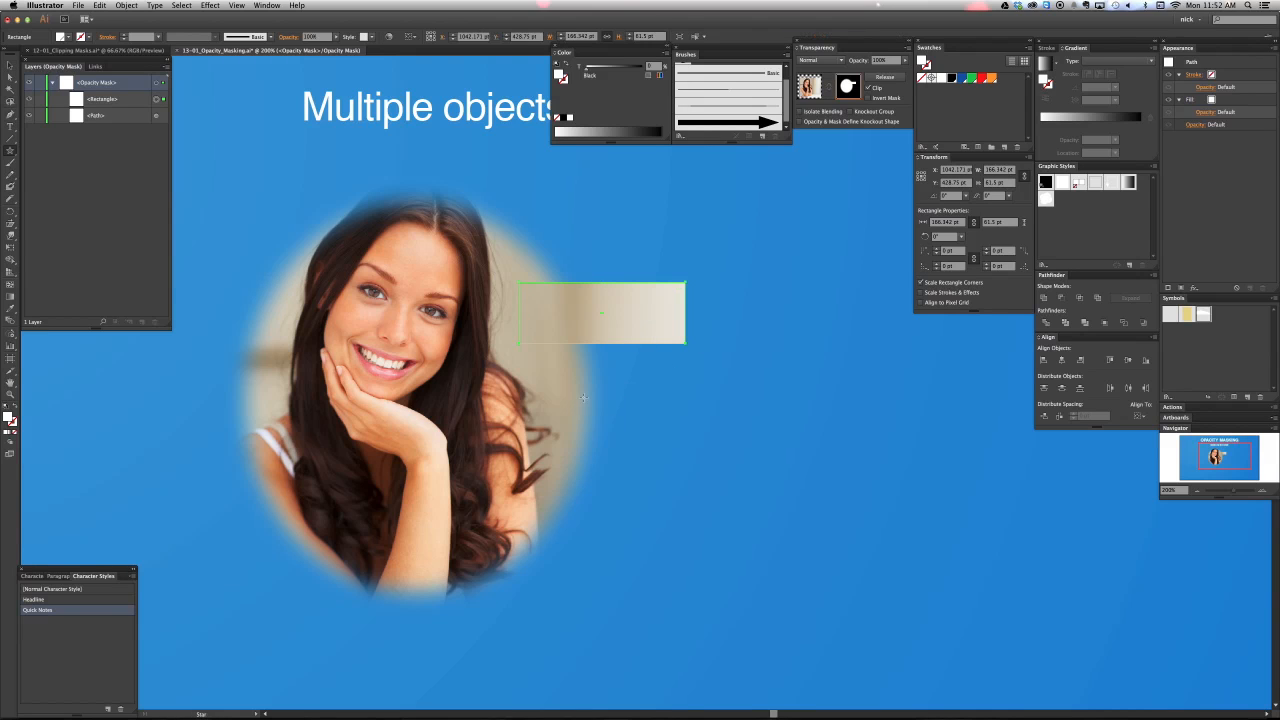
drag(585, 397, 618, 439)
key(v)
drag(592, 397, 604, 418)
key(shift+super+a)
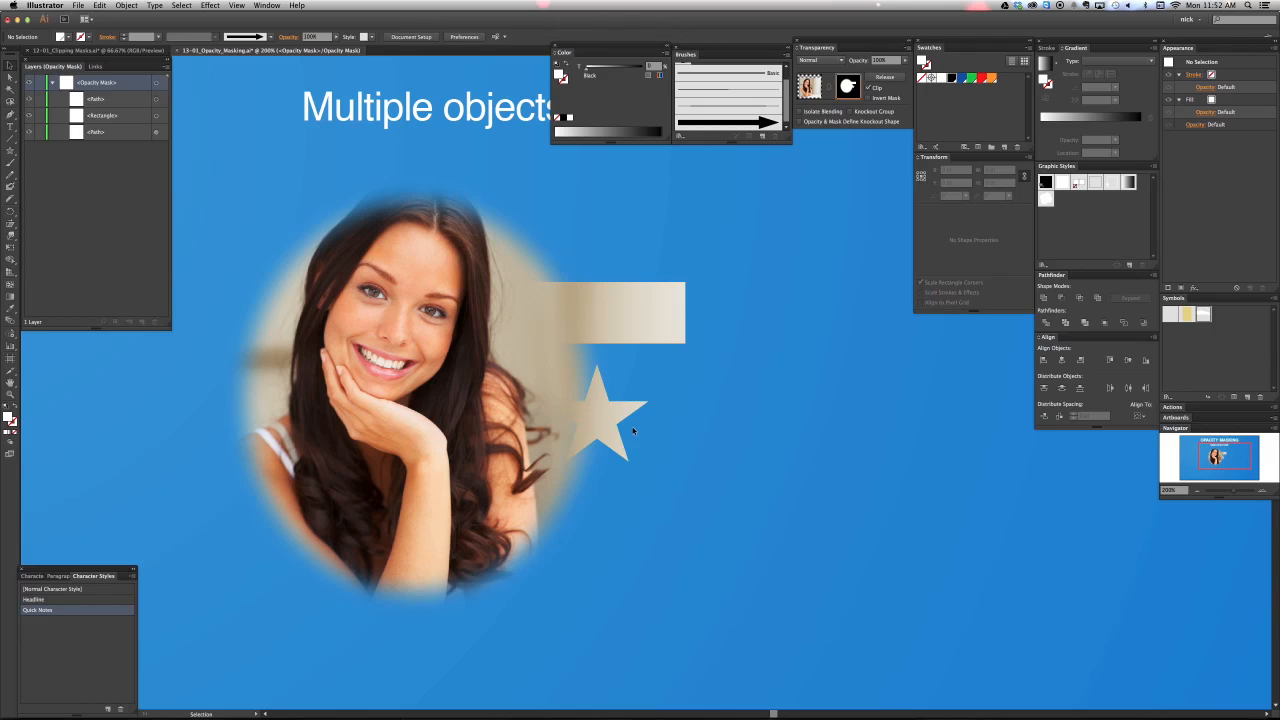
Darken the mask star's fill to a mid-gray and deselect it.
click(620, 407)
drag(603, 70, 614, 68)
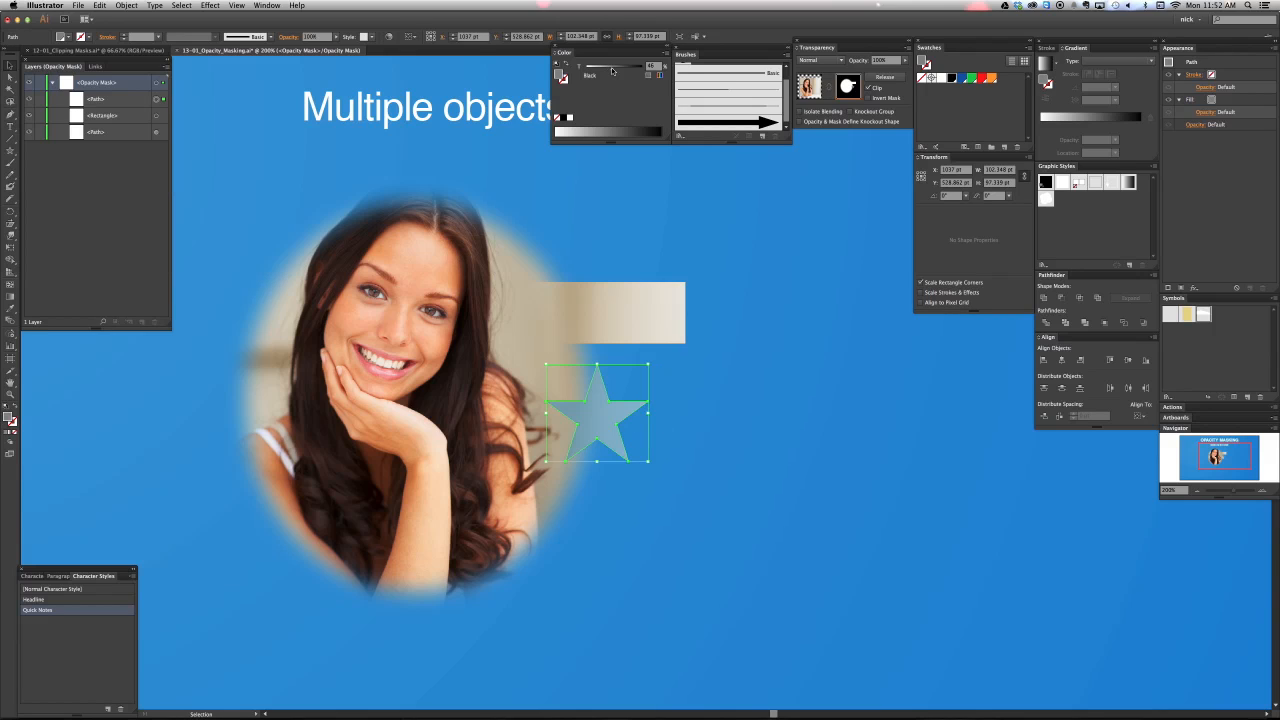
click(862, 416)
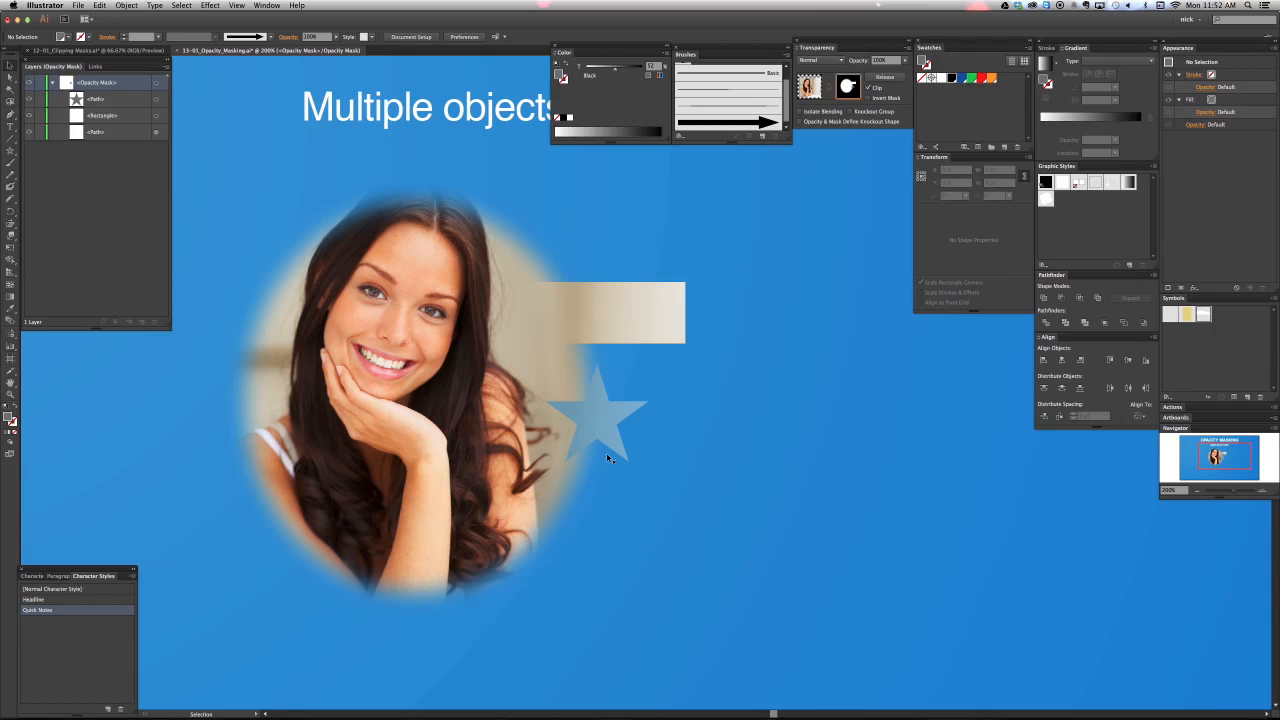
Rename the oval's path in the opacity mask as Oval.
key(a)
click(594, 413)
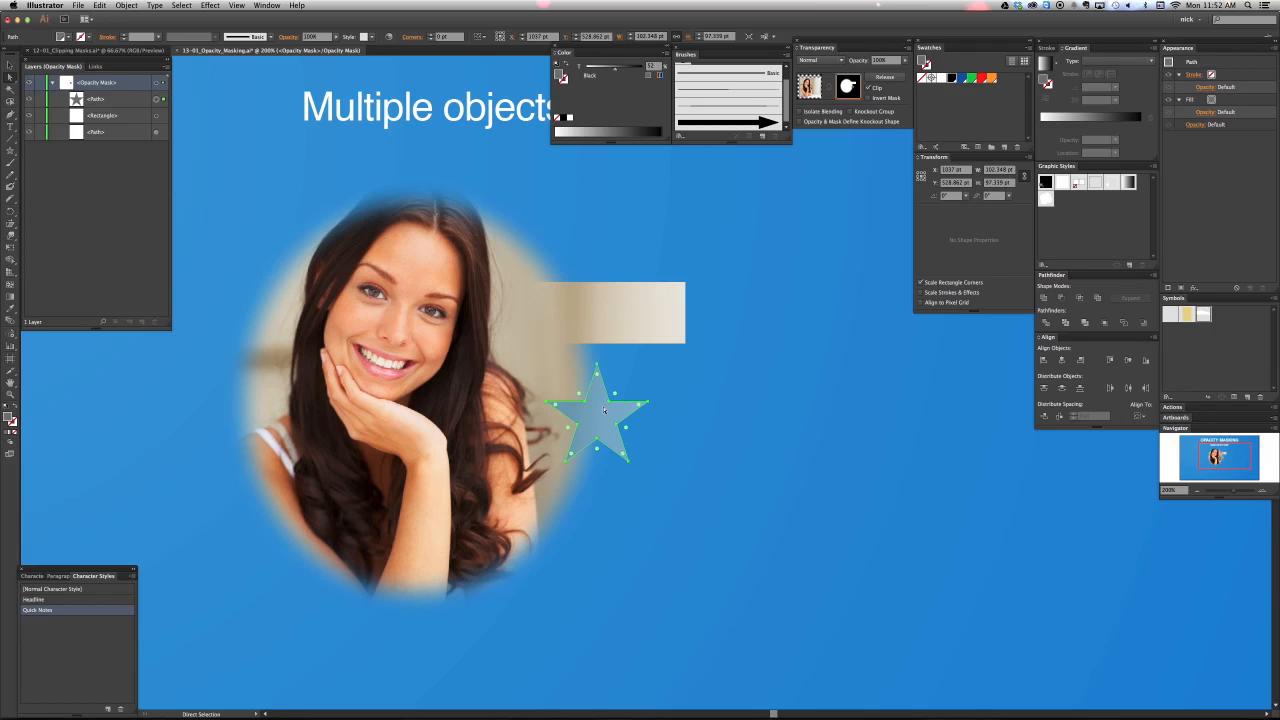
click(103, 99)
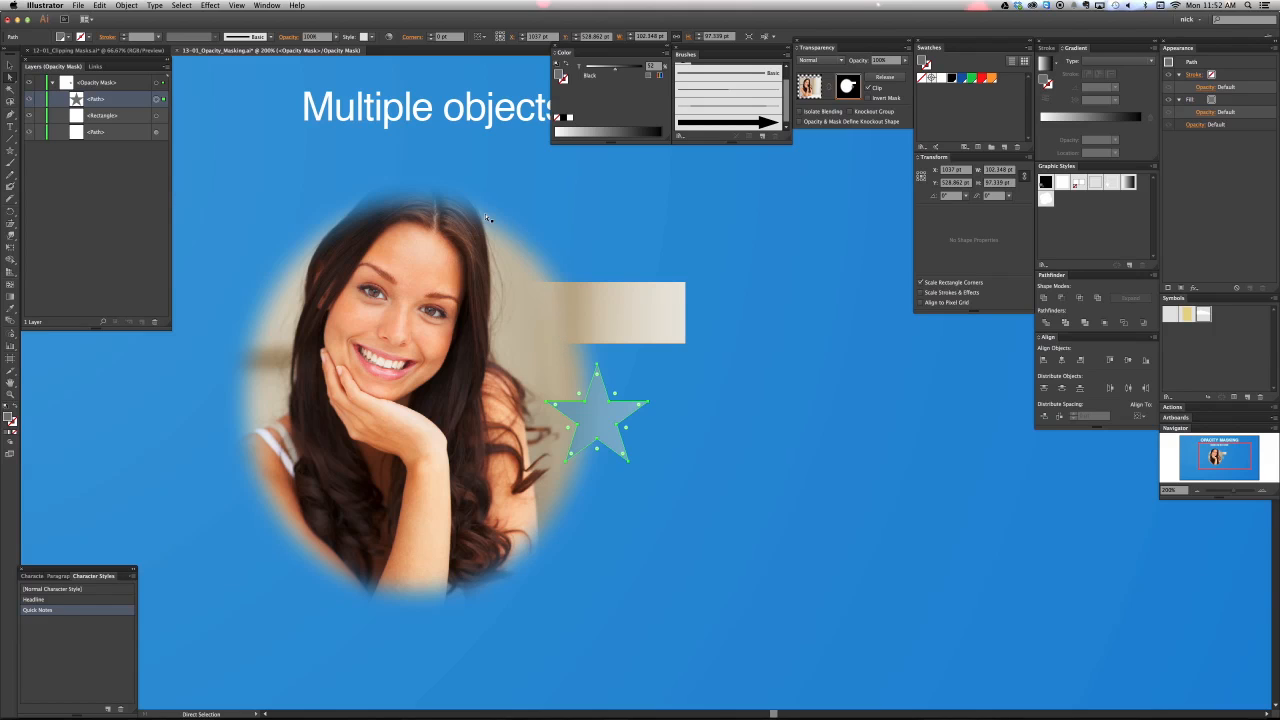
double_click(106, 133)
text(Oval)
key(Return)
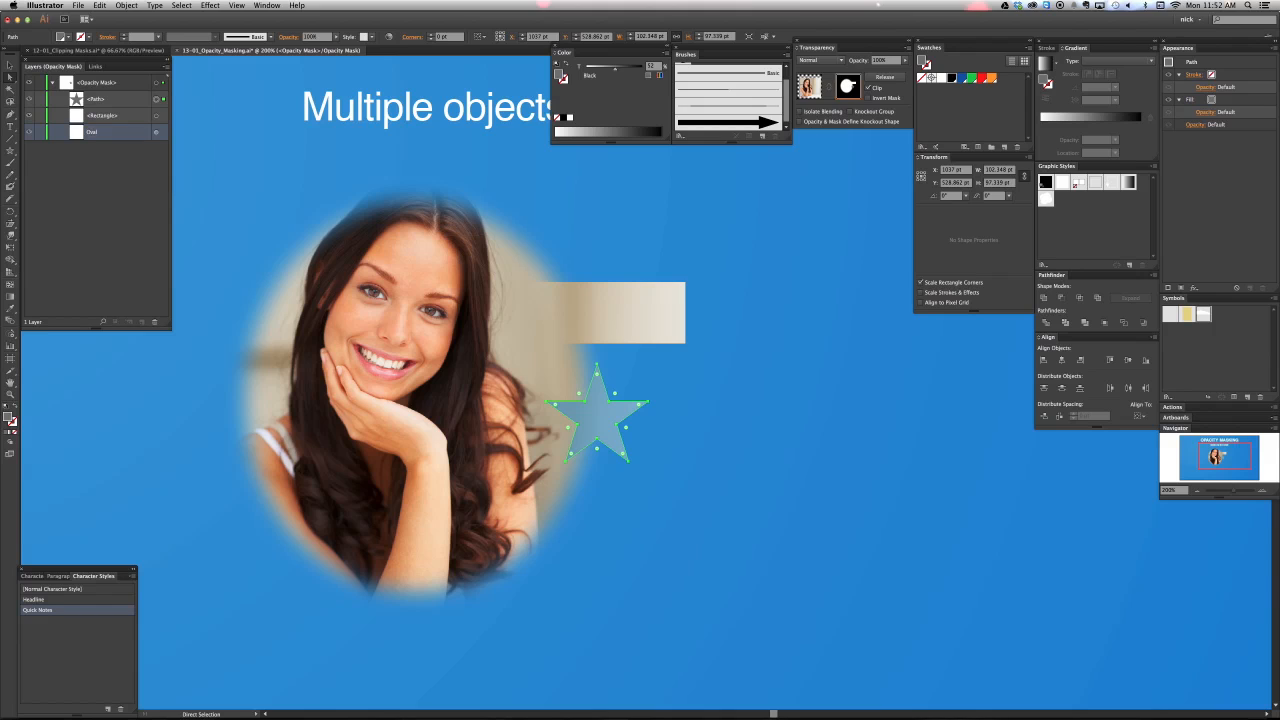
Move the star's path beneath Oval in the mask's stacking order and deselect it.
drag(111, 103, 111, 138)
click(747, 455)
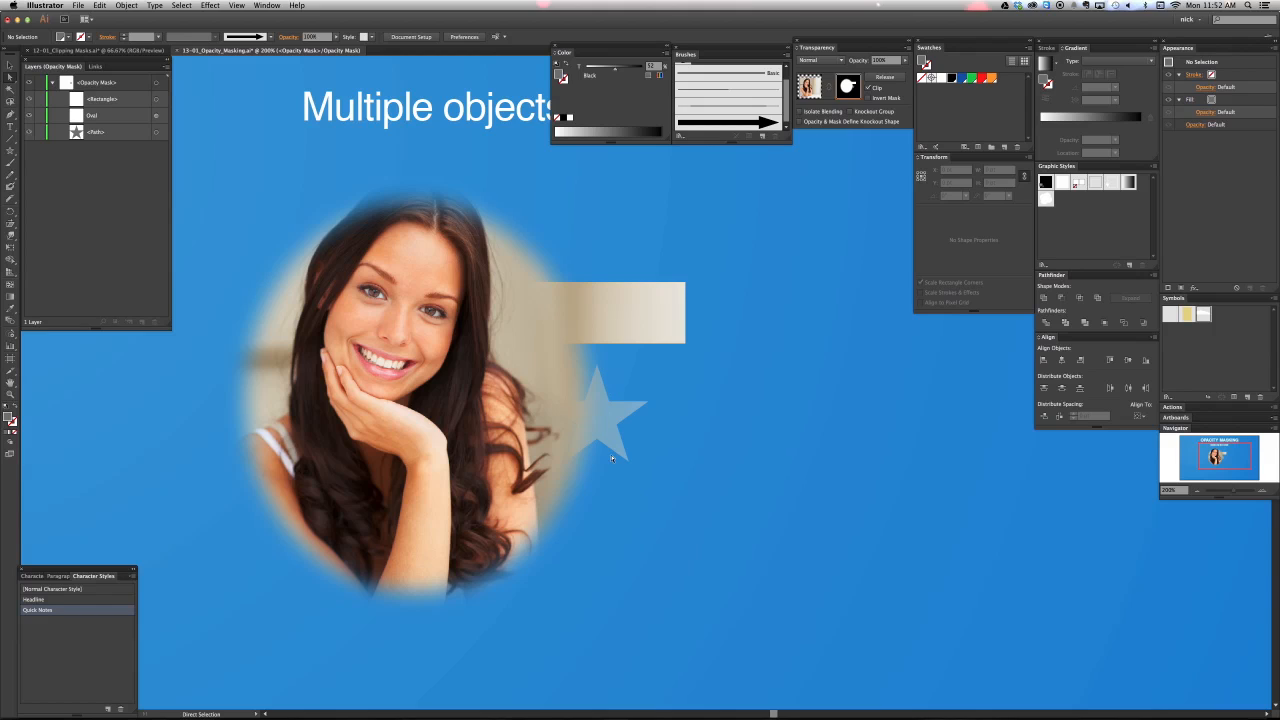
key(v)
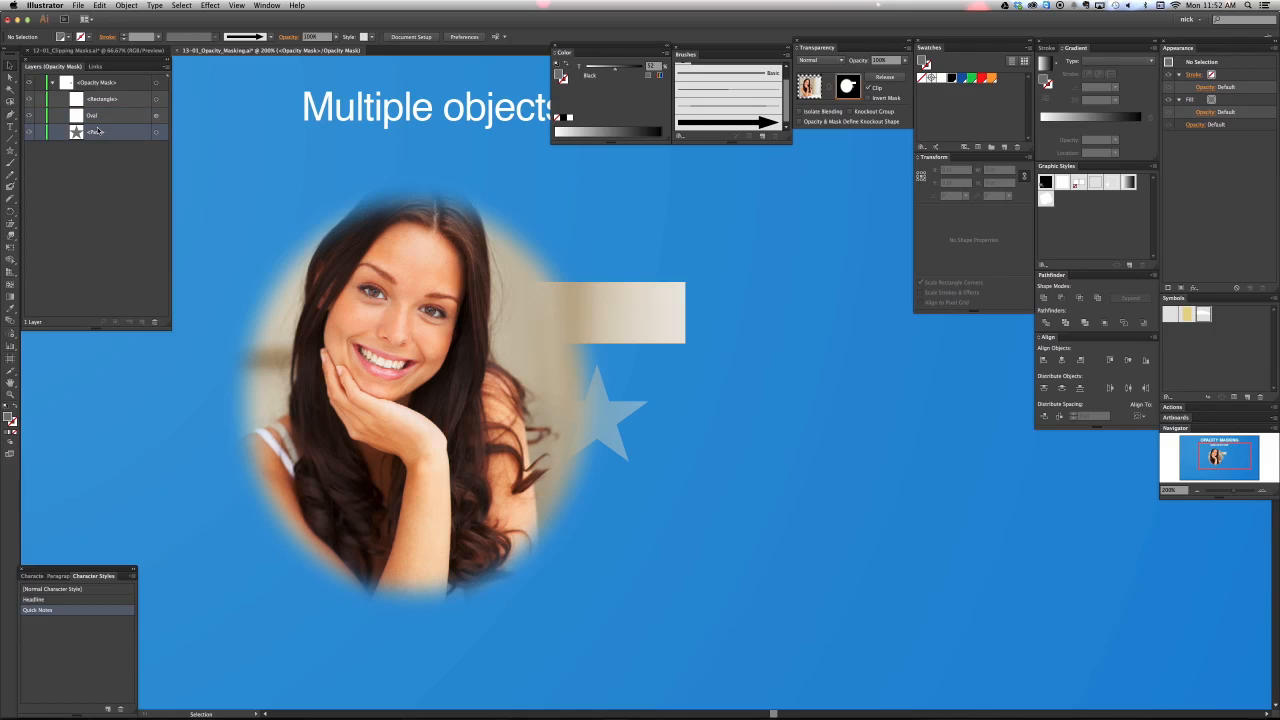
Select the rectangle, the oval and the star in turn to check them as separate objects in the mask.
key(a)
click(638, 296)
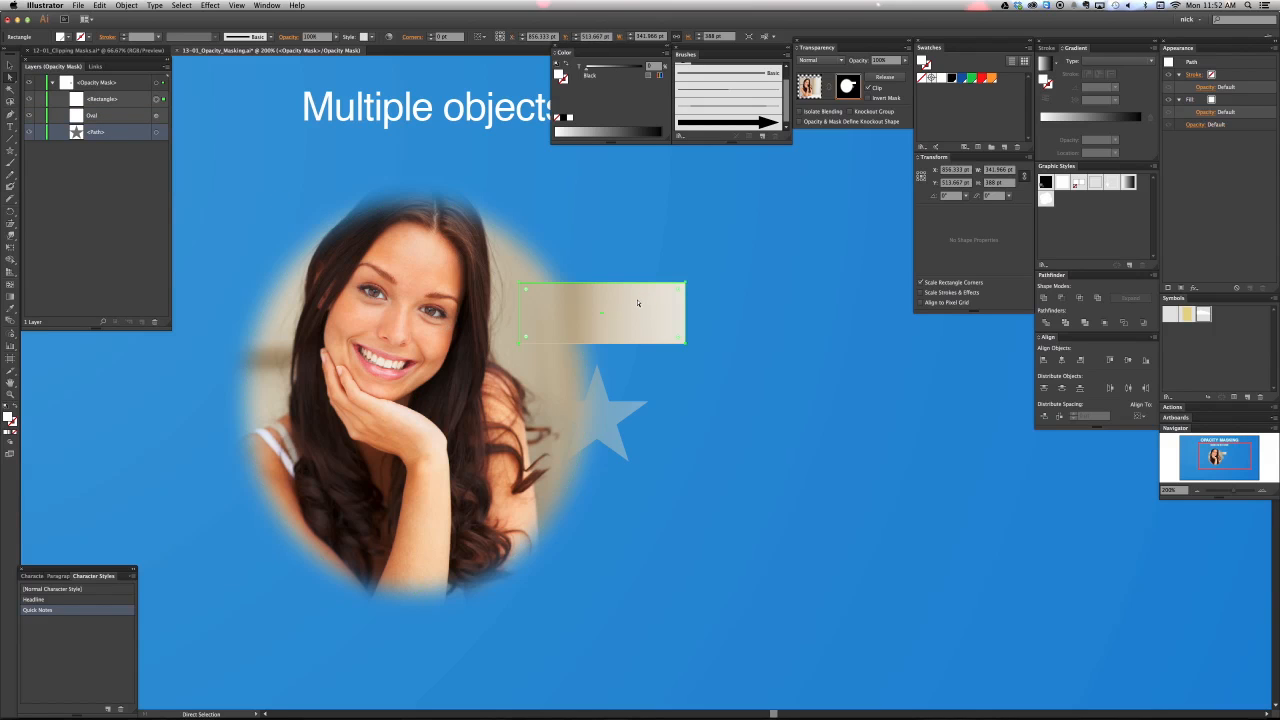
click(616, 424)
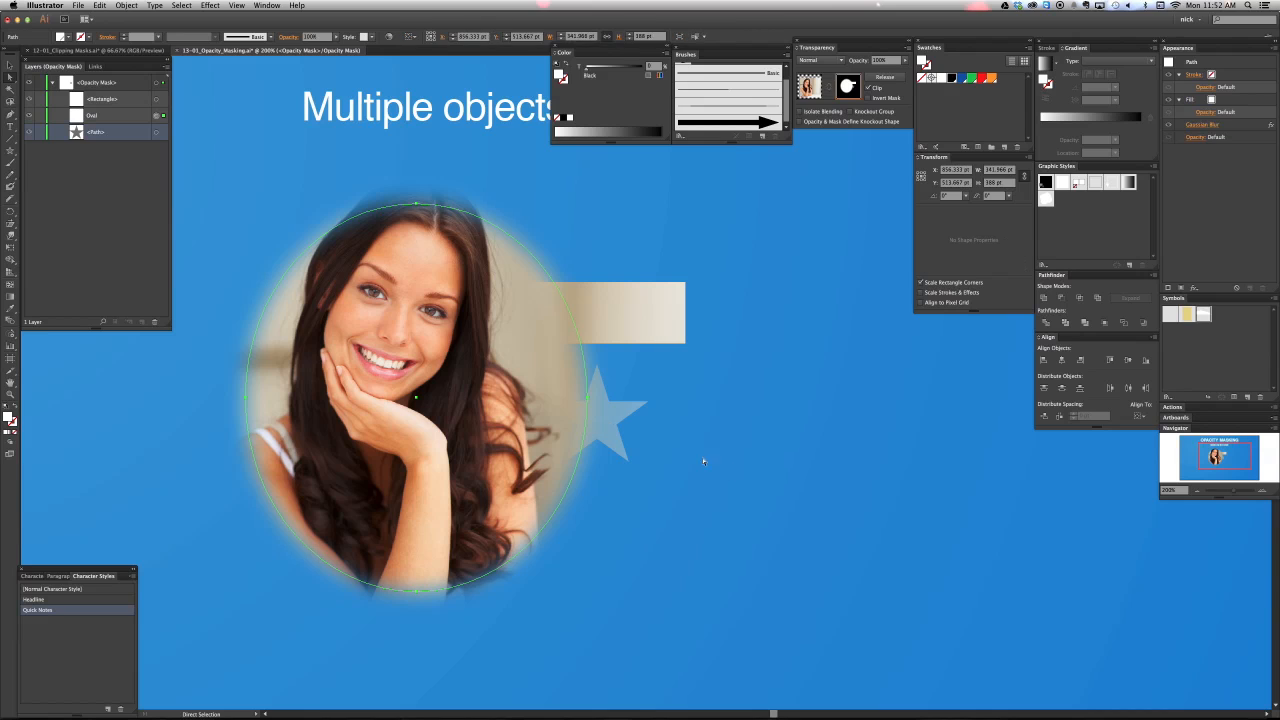
click(618, 451)
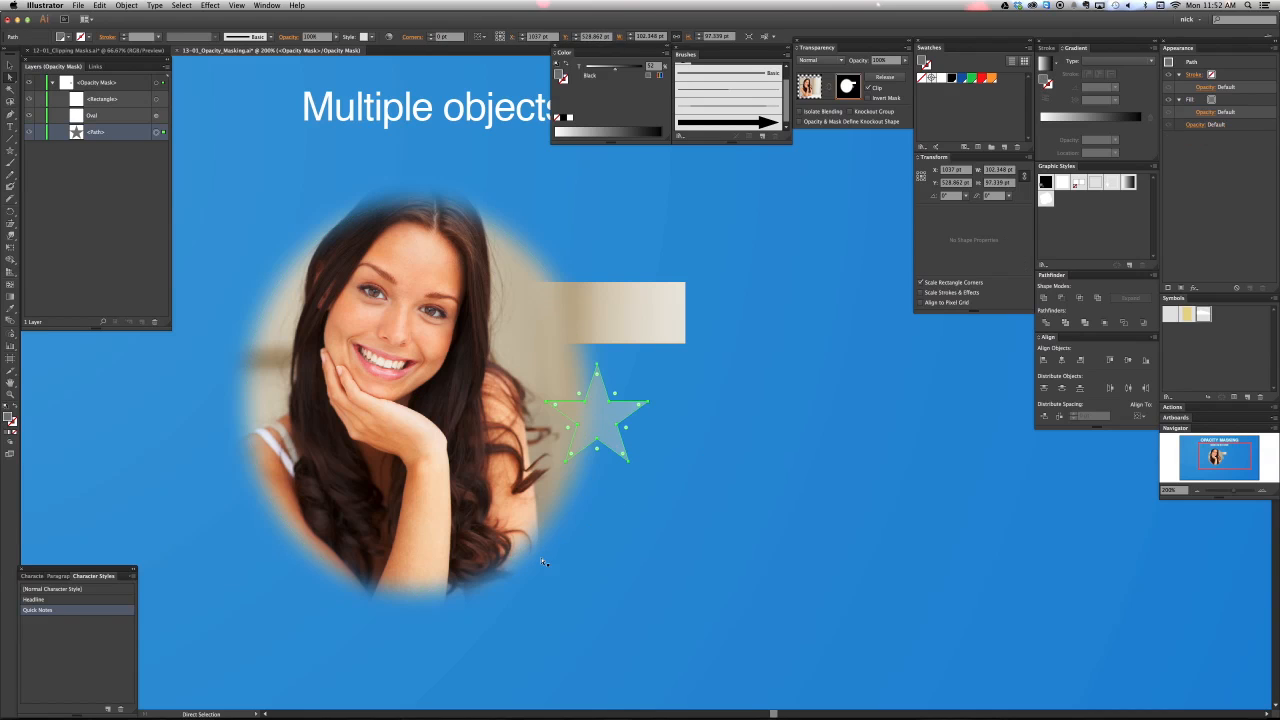
Draw a two-point upward-opening curve about 225 × 57 pt in the mask, running from the lower part of the oval to below the star.
key(p)
drag(478, 465, 529, 542)
drag(703, 497, 749, 463)
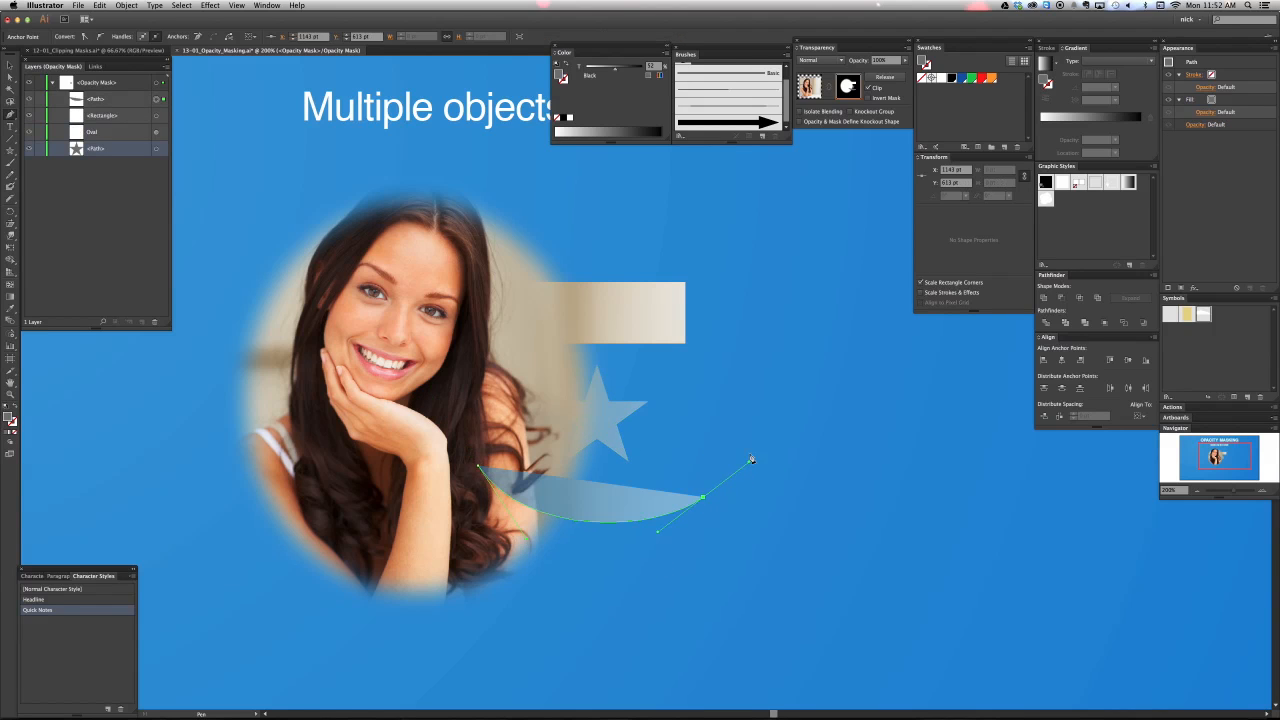
Apply the Big Arrow brush to the curve, set its stroke to white, and deselect it.
click(760, 109)
click(702, 121)
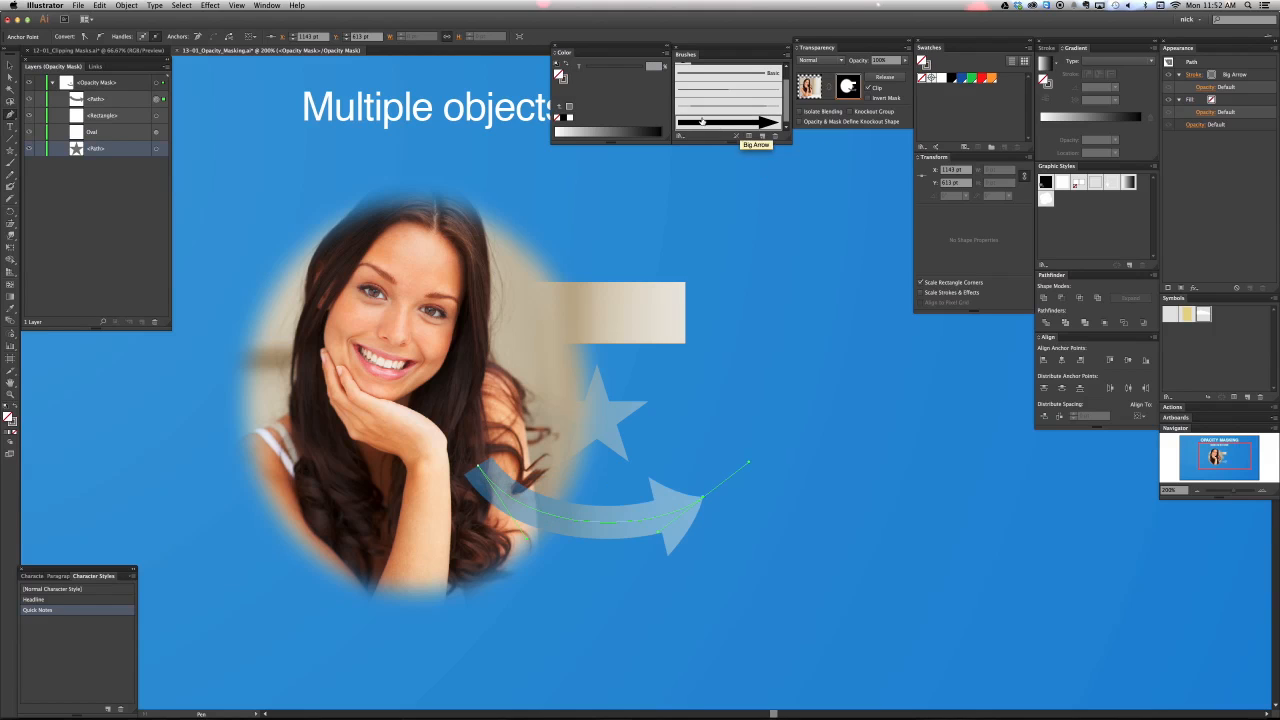
key(x)
drag(615, 71, 536, 75)
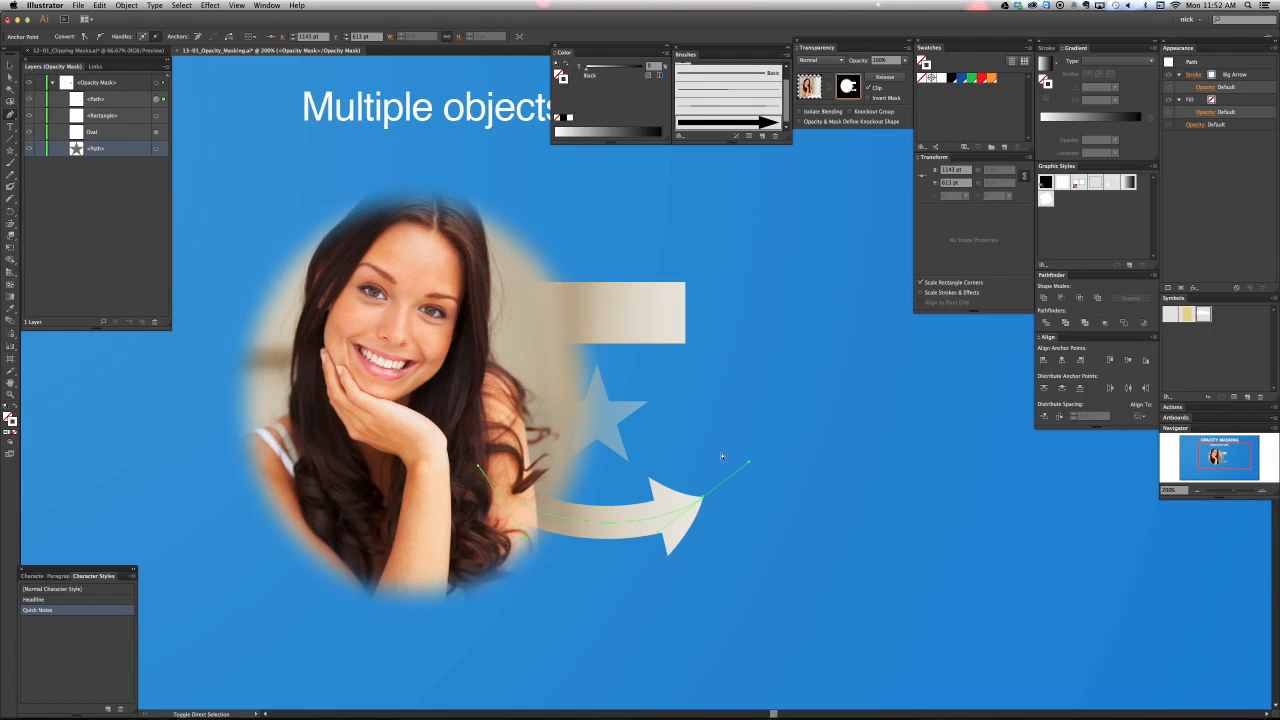
key(a)
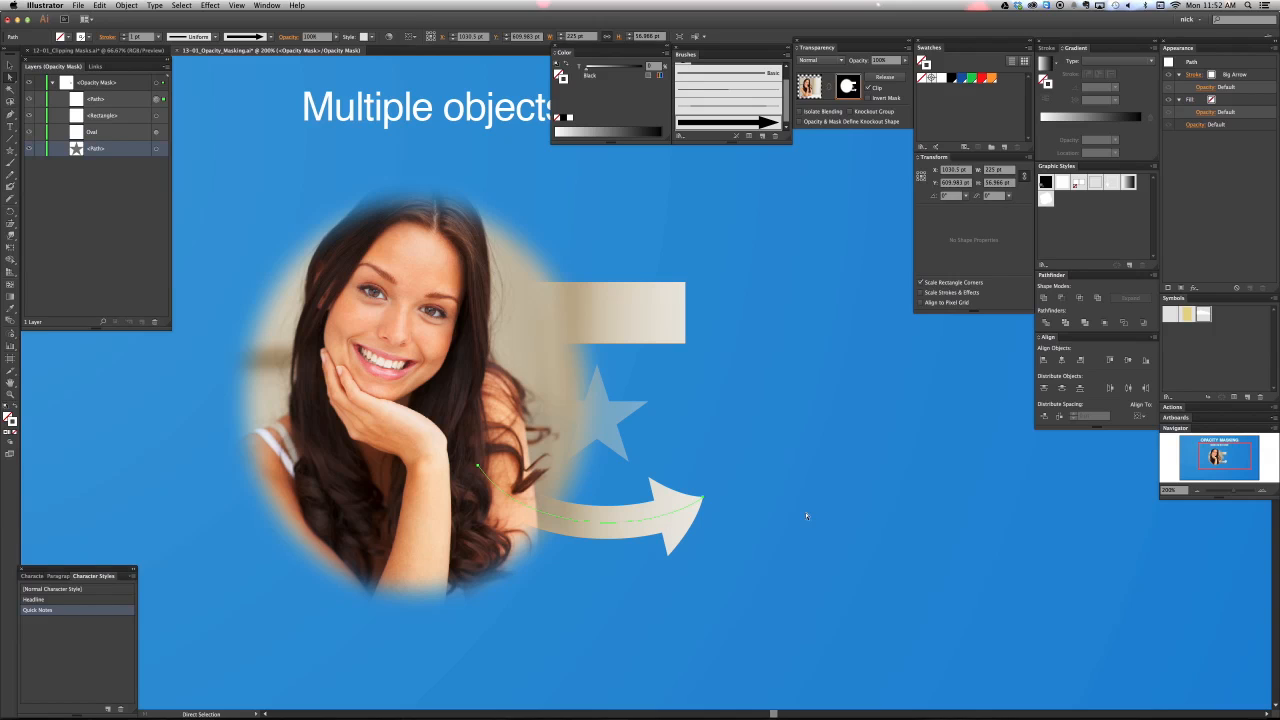
click(806, 516)
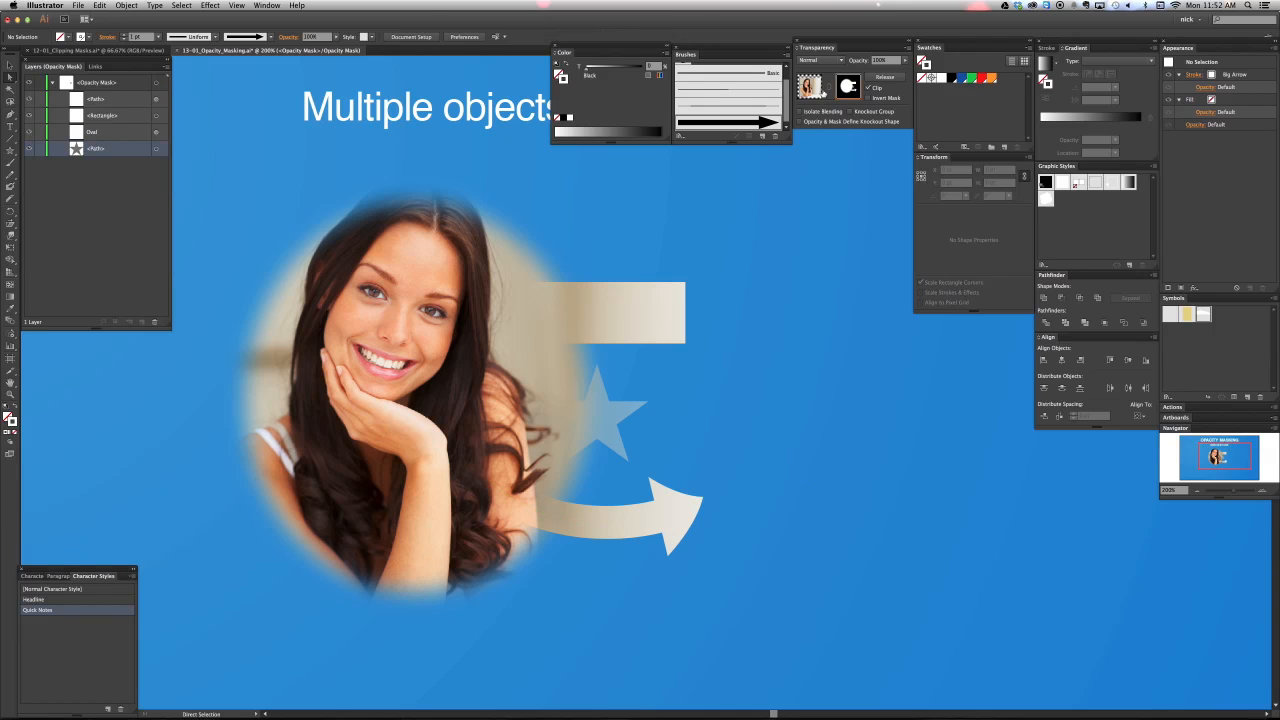
View the opacity mask alone to examine its combined shapes, and return to the normal artwork view.
key(alt)
alt+click(848, 88)
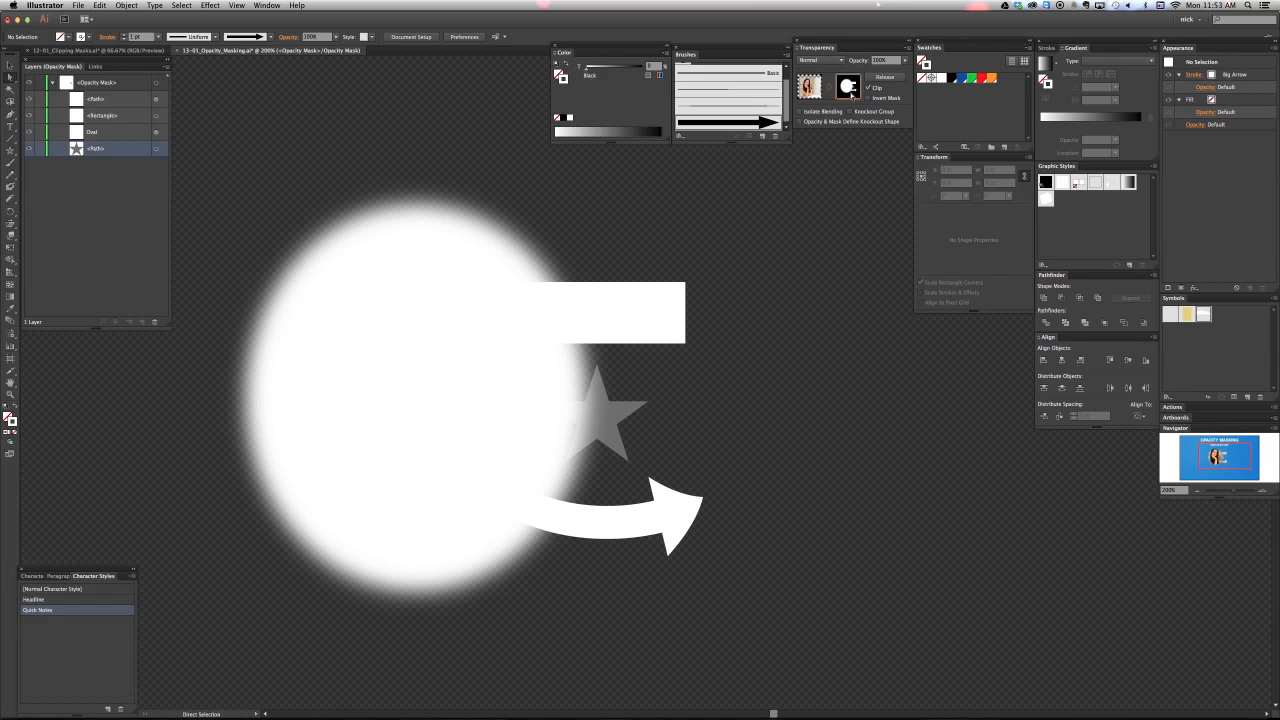
alt+click(851, 96)
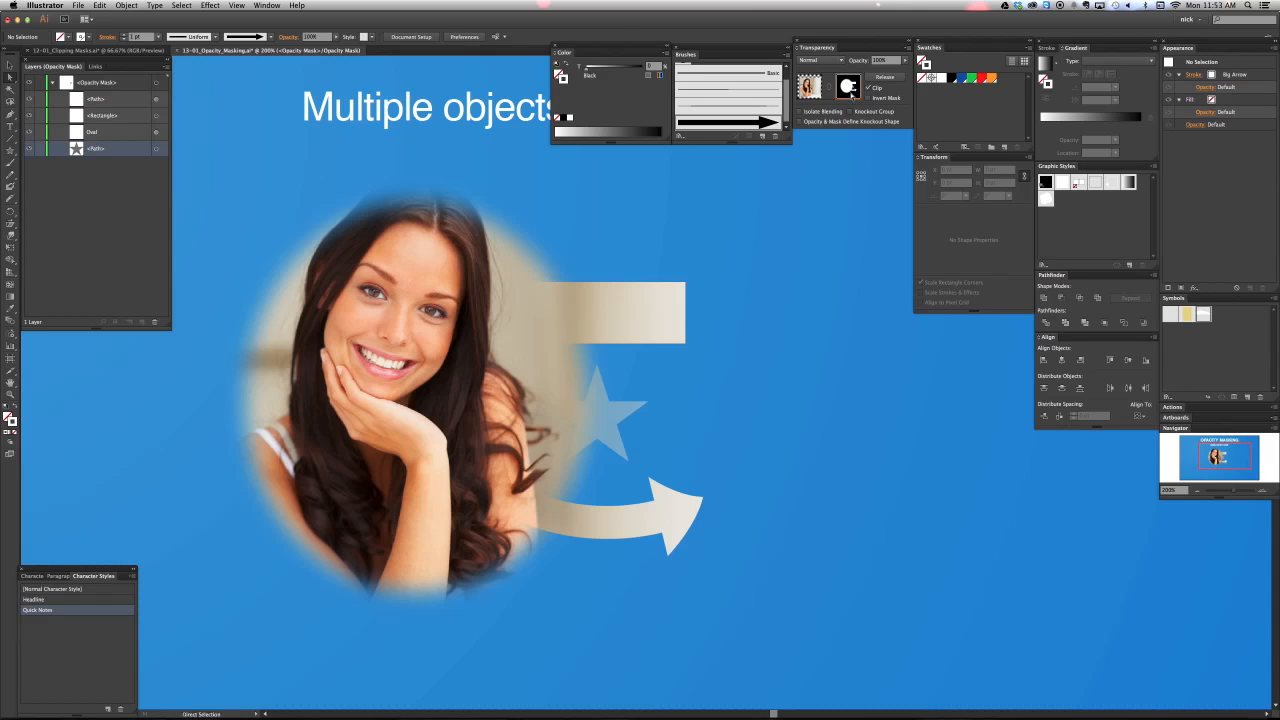
Return from the opacity mask to the artwork, deselect everything, and view the whole artboard at 100%.
click(817, 96)
click(826, 310)
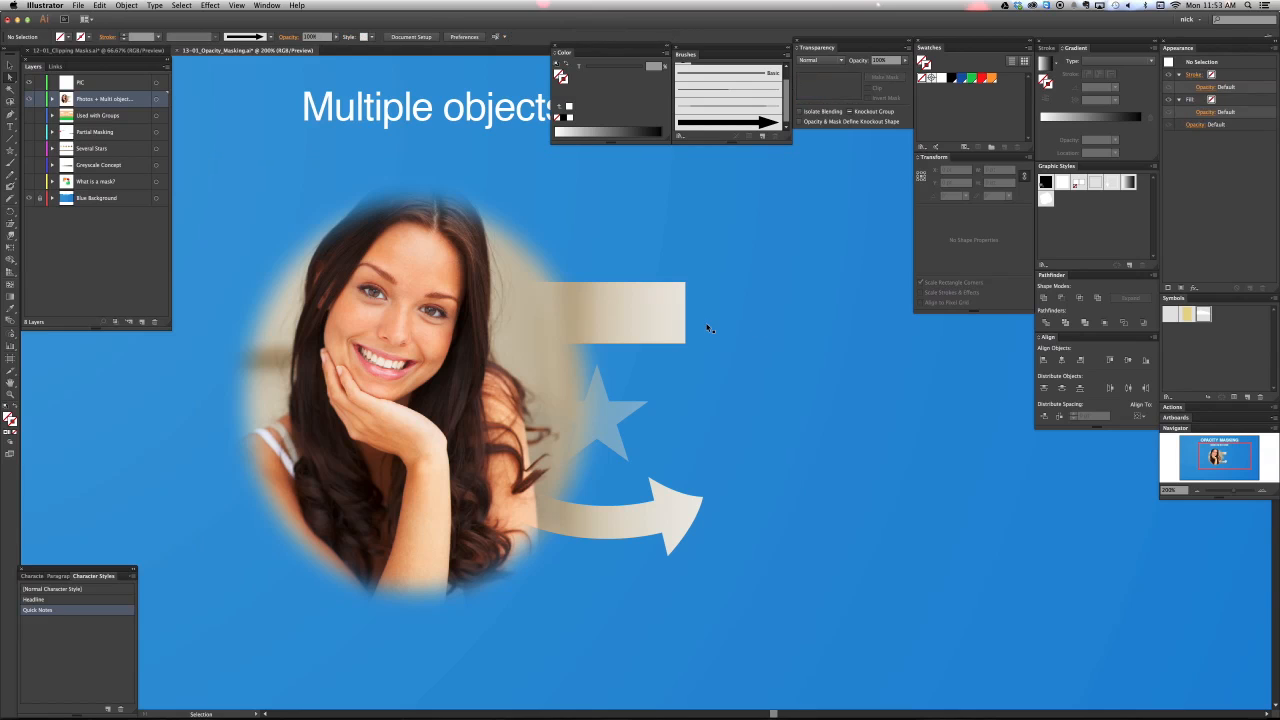
key(super+minus)
key(super+minus)
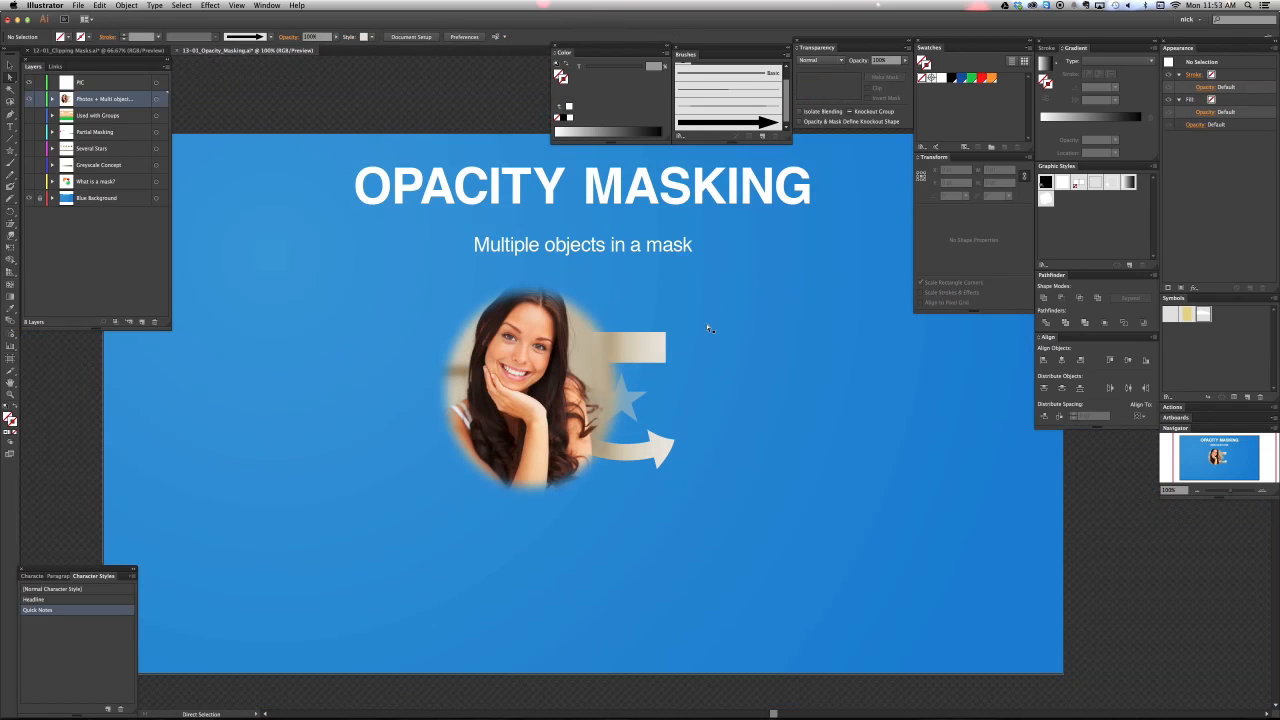
key(v)
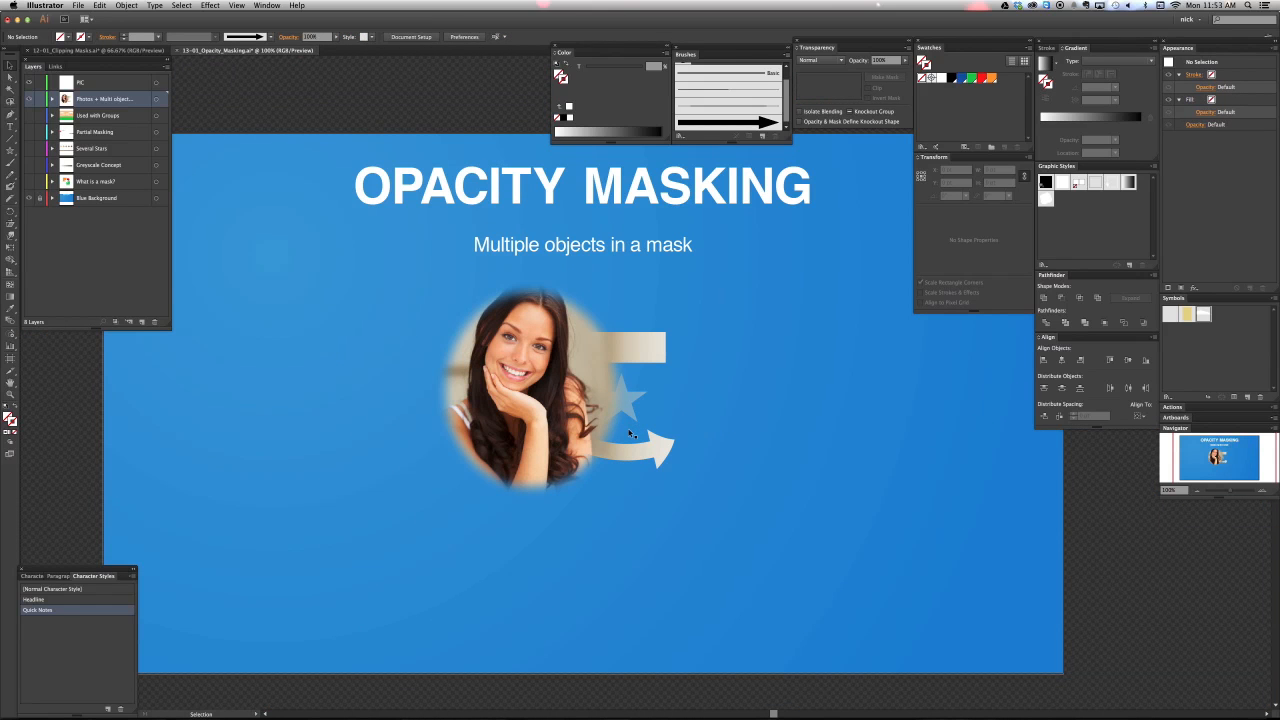